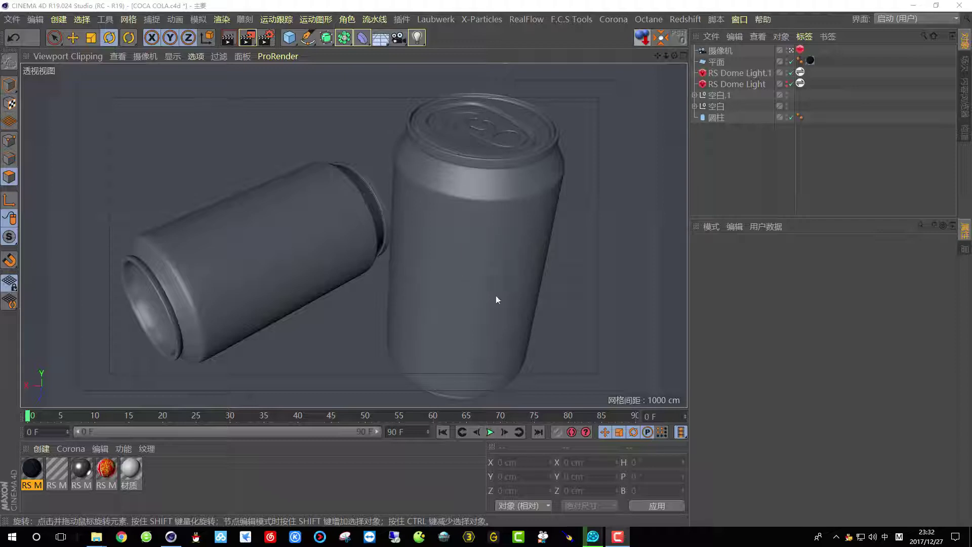
Step: Examine the Coca-Cola can reference photo in the cocacola folder and put the image viewer and folder away
{"action": "left_click", "coordinate": [100, 537]}
{"action": "left_click", "coordinate": [162, 499]}
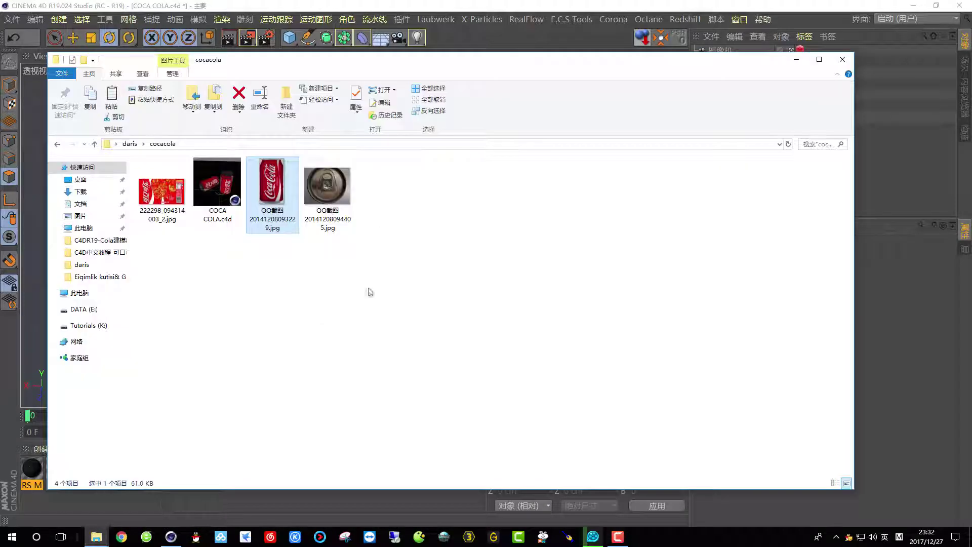
{"action": "double_click", "coordinate": [278, 190]}
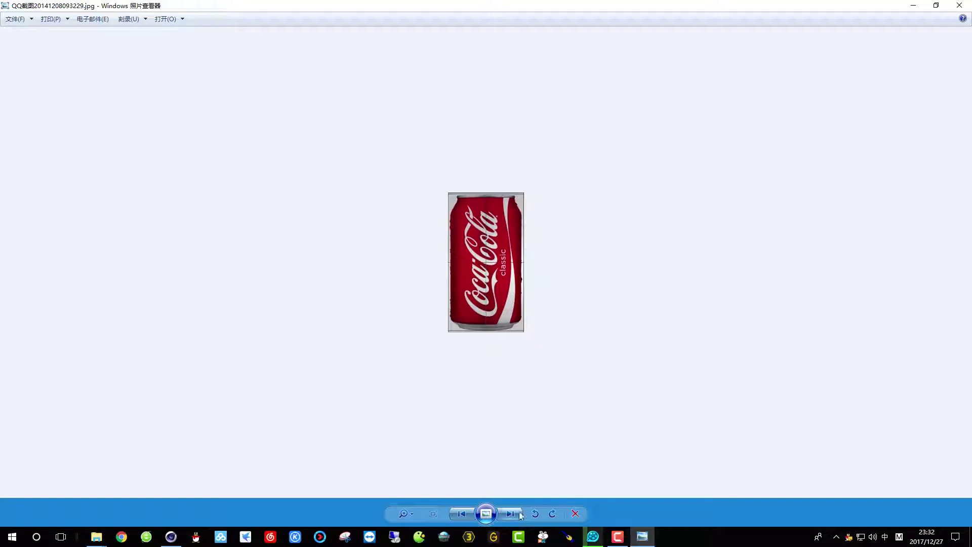
{"action": "left_click", "coordinate": [519, 514]}
{"action": "left_click", "coordinate": [911, 7]}
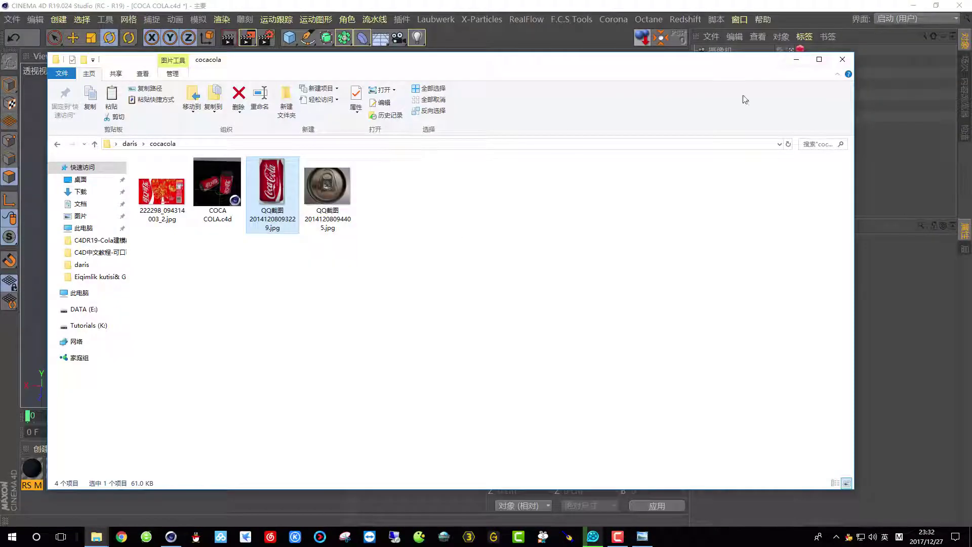
{"action": "left_click", "coordinate": [802, 62]}
Step: Create a new empty project and show it in four views
{"action": "left_click", "coordinate": [12, 19]}
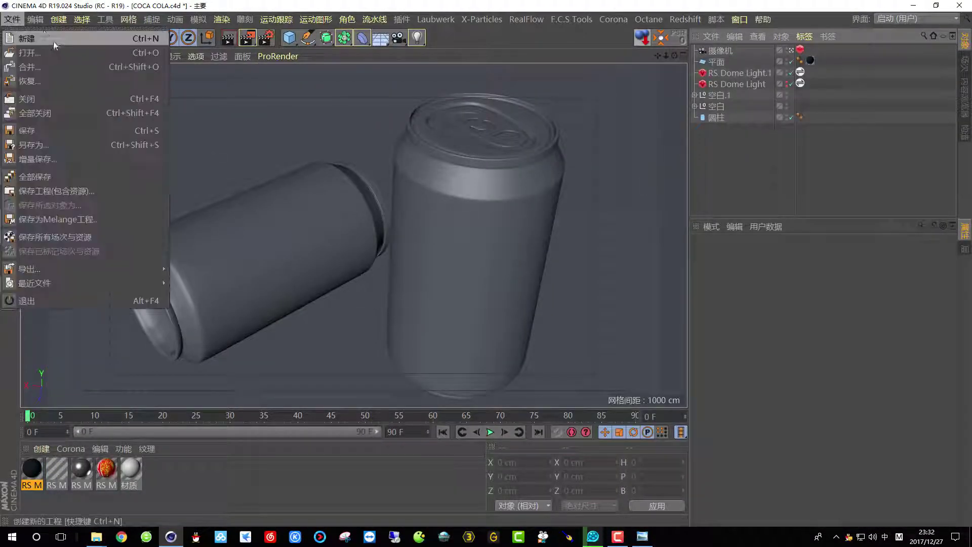
{"action": "left_click", "coordinate": [33, 39]}
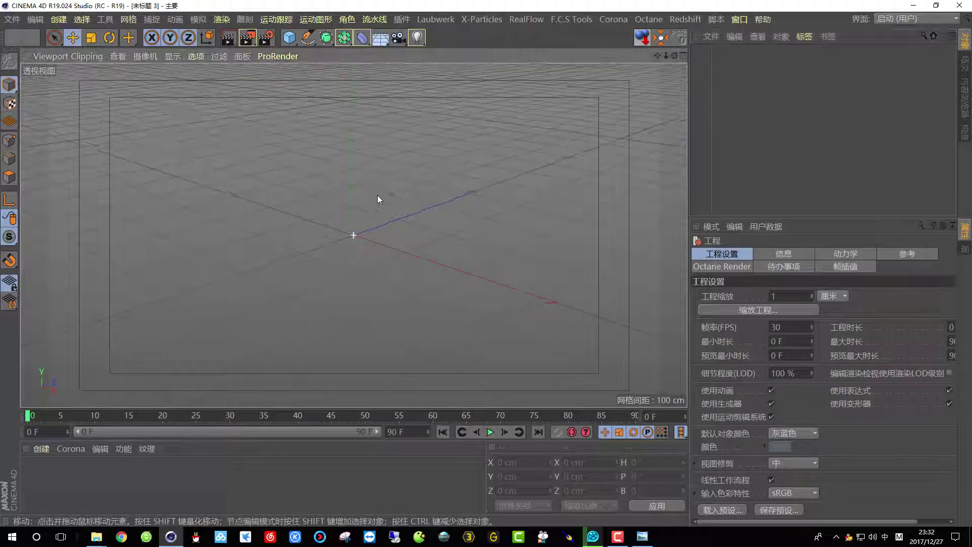
{"action": "left_click", "coordinate": [683, 55]}
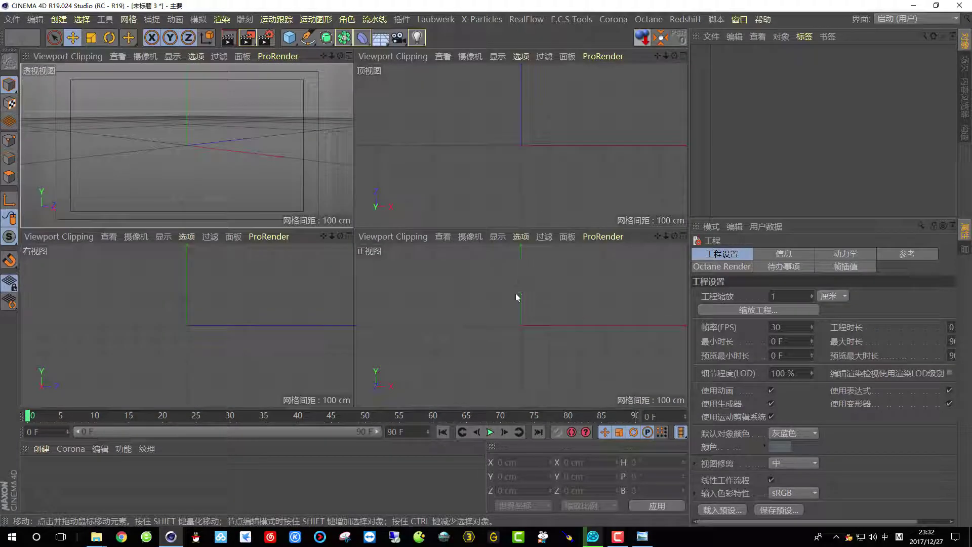
Step: Load the can-lid photo from the cocacola folder as the top view's background and the Coca-Cola can photo as the front view's background
{"action": "left_click_drag", "start_coordinate": [763, 6], "coordinate": [775, 74]}
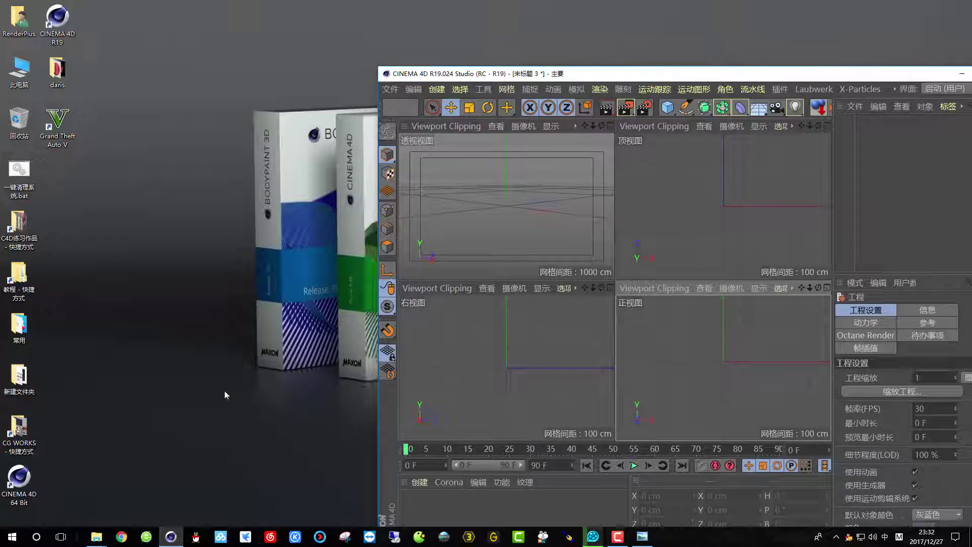
{"action": "double_click", "coordinate": [56, 74]}
{"action": "double_click", "coordinate": [174, 198]}
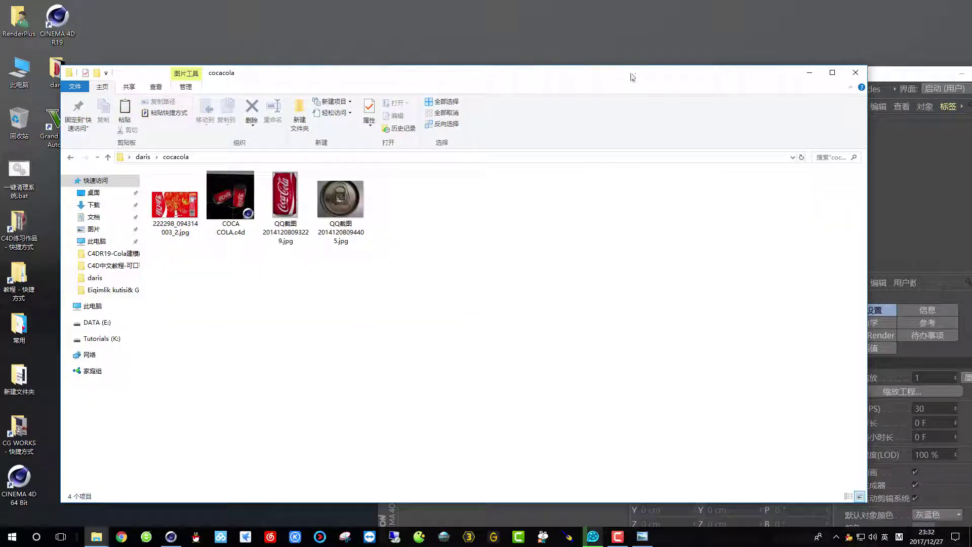
{"action": "left_click_drag", "start_coordinate": [626, 78], "coordinate": [471, 106]}
{"action": "left_click_drag", "start_coordinate": [178, 227], "coordinate": [740, 238]}
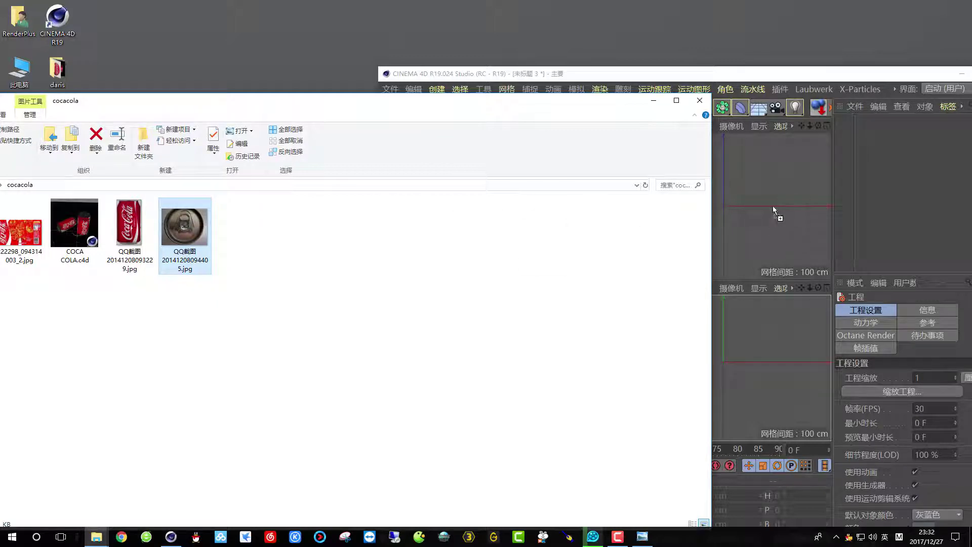
{"action": "left_click_drag", "start_coordinate": [773, 209], "coordinate": [759, 205]}
{"action": "left_click_drag", "start_coordinate": [142, 220], "coordinate": [759, 370]}
{"action": "left_click", "coordinate": [654, 100]}
{"action": "left_click_drag", "start_coordinate": [711, 75], "coordinate": [529, 0]}
Step: Add a disc primitive and fit it to the can lid in the top view, with an outer radius of about 340 cm and Z about 27.8 cm
{"action": "scroll", "coordinate": [432, 182], "scroll_direction": "down", "scroll_amount": 6}
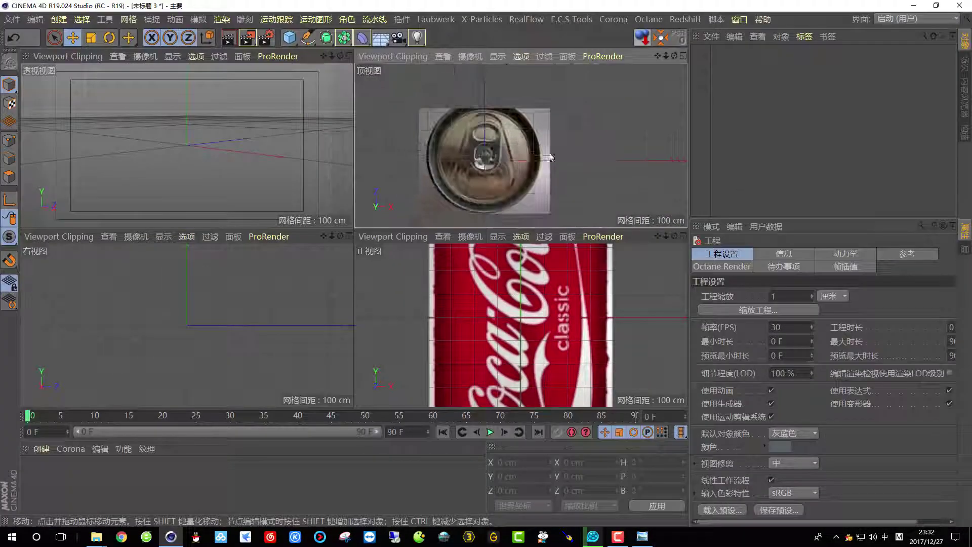
{"action": "scroll", "coordinate": [541, 157], "scroll_direction": "up", "scroll_amount": 3}
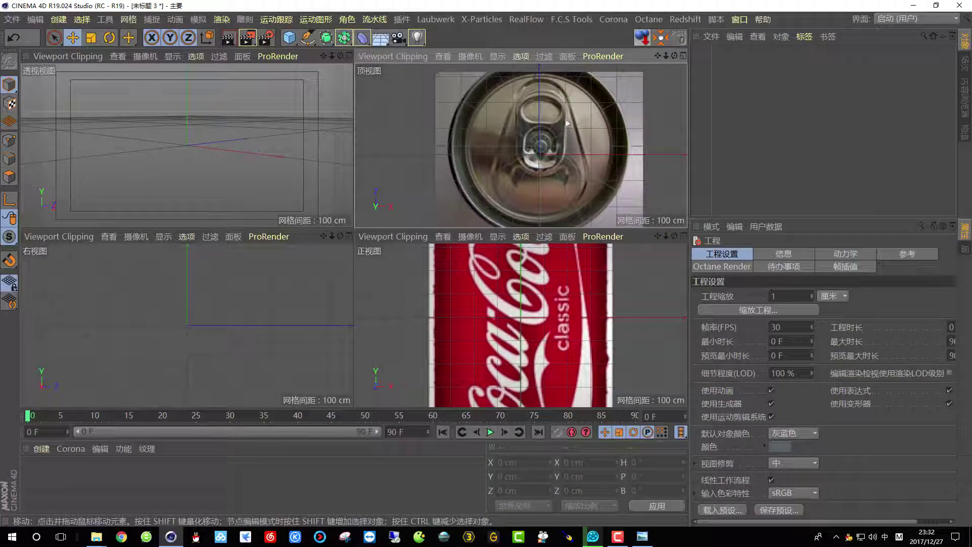
{"action": "left_click", "coordinate": [290, 41]}
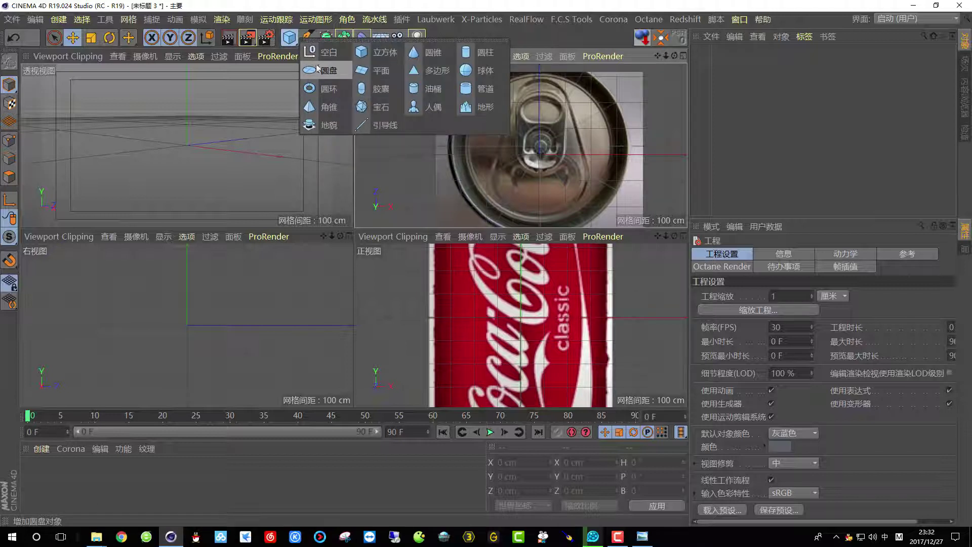
{"action": "left_click", "coordinate": [325, 72]}
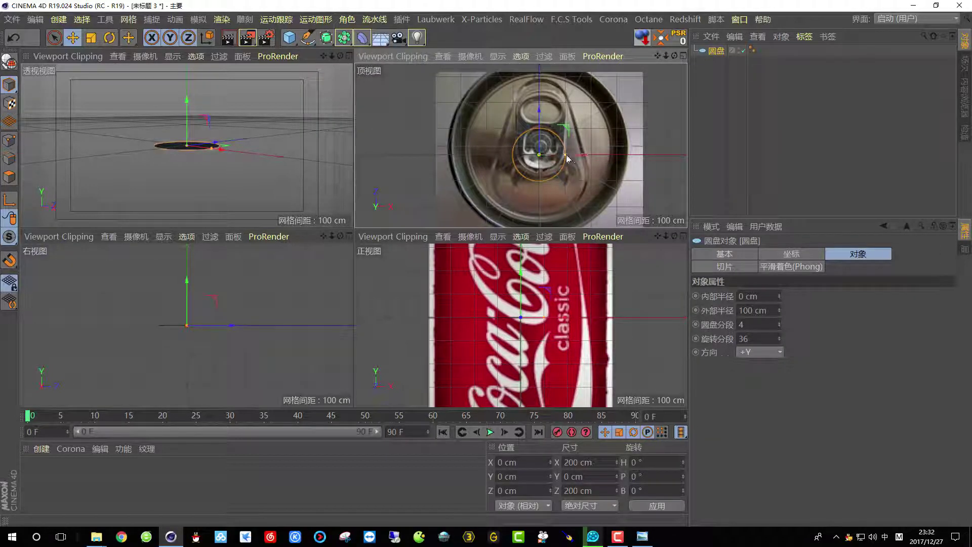
{"action": "left_click_drag", "start_coordinate": [566, 159], "coordinate": [624, 155]}
{"action": "left_click", "coordinate": [684, 56]}
{"action": "left_click_drag", "start_coordinate": [410, 203], "coordinate": [413, 186]}
{"action": "left_click_drag", "start_coordinate": [563, 248], "coordinate": [565, 247]}
Step: Give the disc 1 disc segment and 12 rotation segments, and convert it to an editable polygon object
{"action": "left_click", "coordinate": [752, 325]}
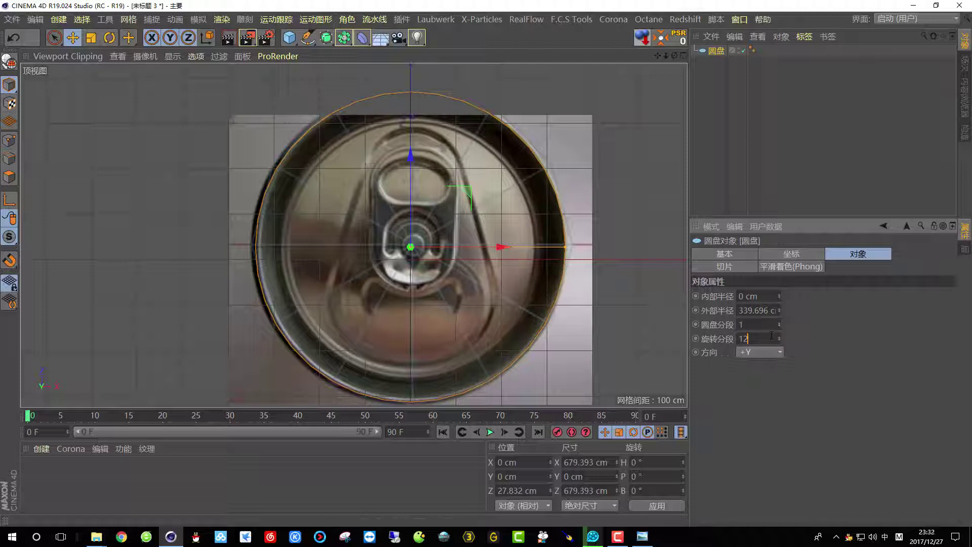
{"action": "left_click", "coordinate": [405, 242]}
{"action": "scroll", "coordinate": [405, 242], "scroll_direction": "up", "scroll_amount": 1}
{"action": "scroll", "coordinate": [406, 244], "scroll_direction": "down", "scroll_amount": 1}
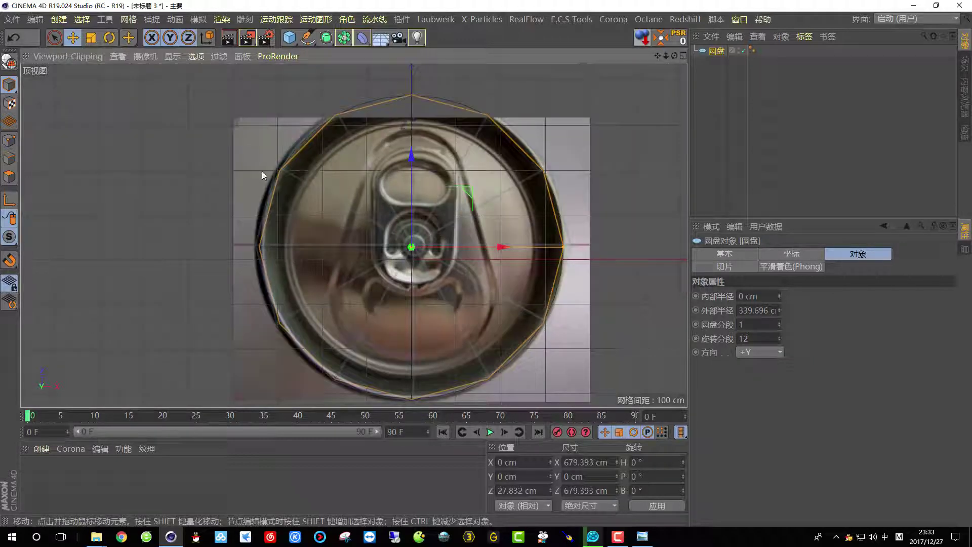
{"action": "left_click", "coordinate": [9, 63]}
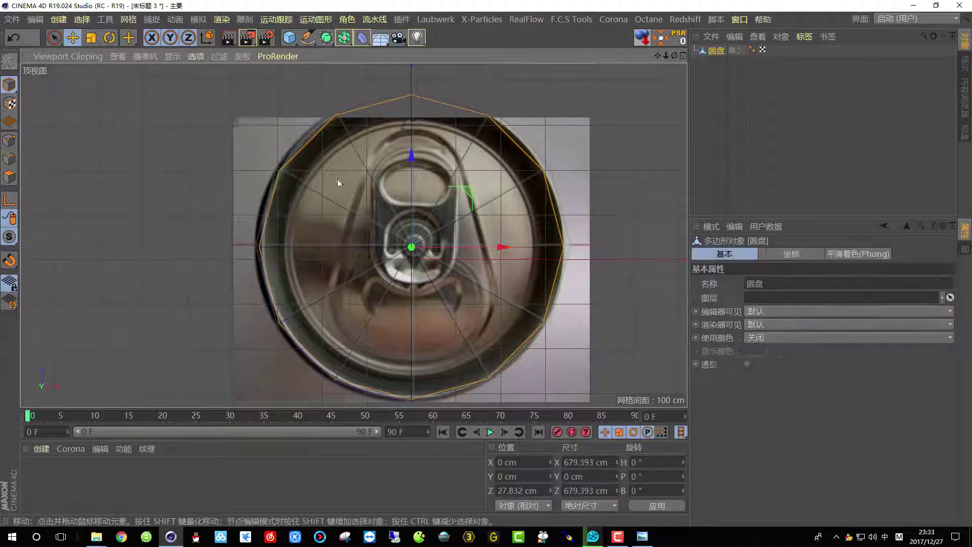
{"action": "scroll", "coordinate": [421, 196], "scroll_direction": "down", "scroll_amount": 1}
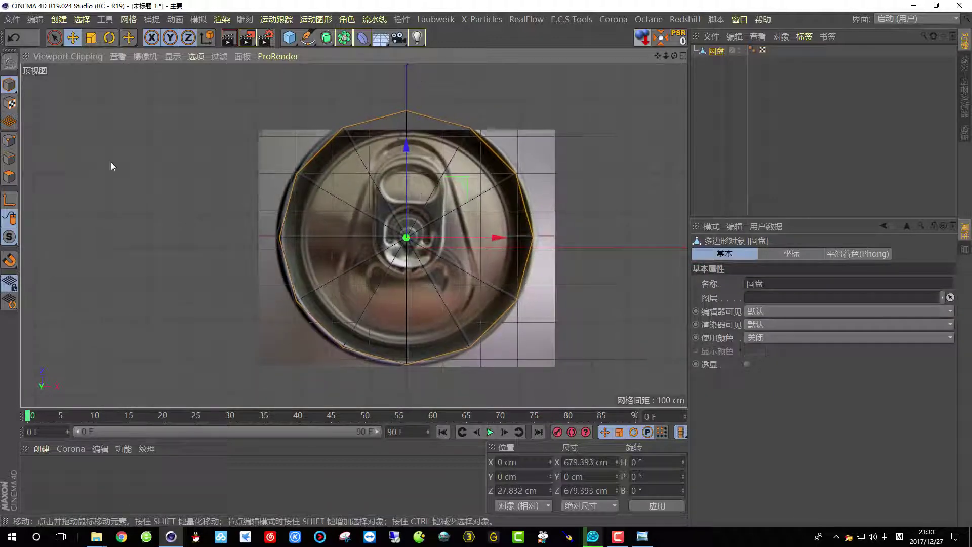
Step: Select all the disc's polygons and inset them in successive rings with Inner Extrude, 14 cm for the first ring and 17 cm for the last
{"action": "left_click", "coordinate": [10, 177]}
{"action": "left_click", "coordinate": [355, 237]}
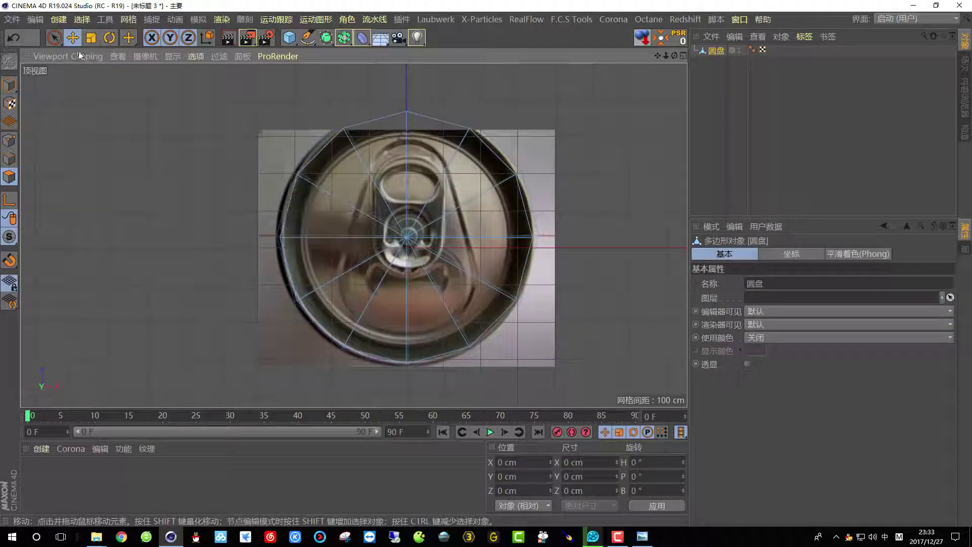
{"action": "left_click", "coordinate": [55, 38]}
{"action": "left_click_drag", "start_coordinate": [342, 238], "coordinate": [424, 238]}
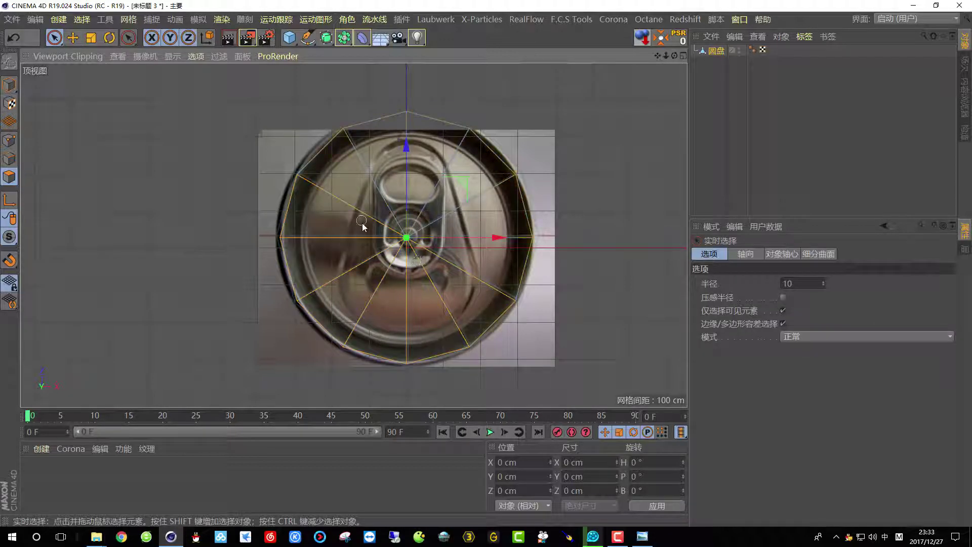
{"action": "right_click", "coordinate": [560, 157]}
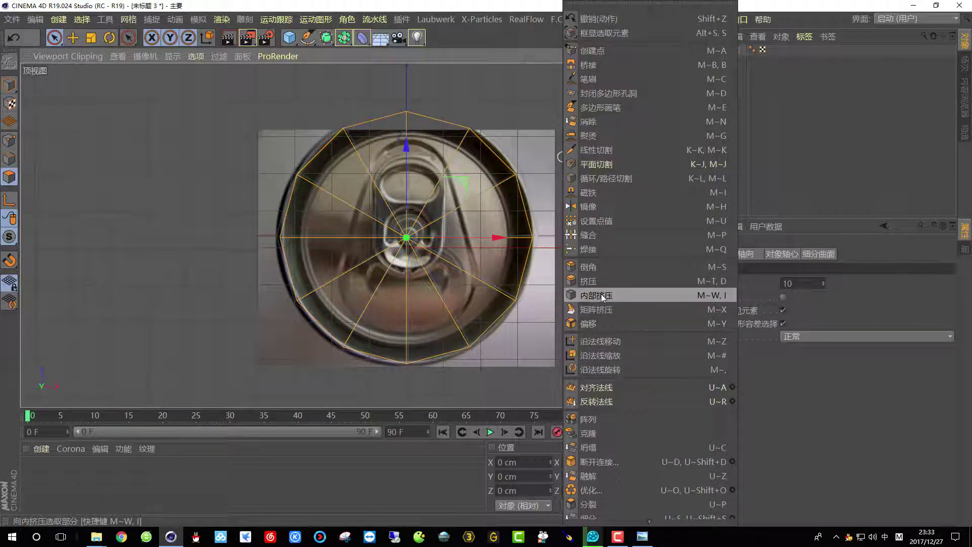
{"action": "left_click", "coordinate": [602, 298]}
{"action": "left_click_drag", "start_coordinate": [579, 249], "coordinate": [572, 250]}
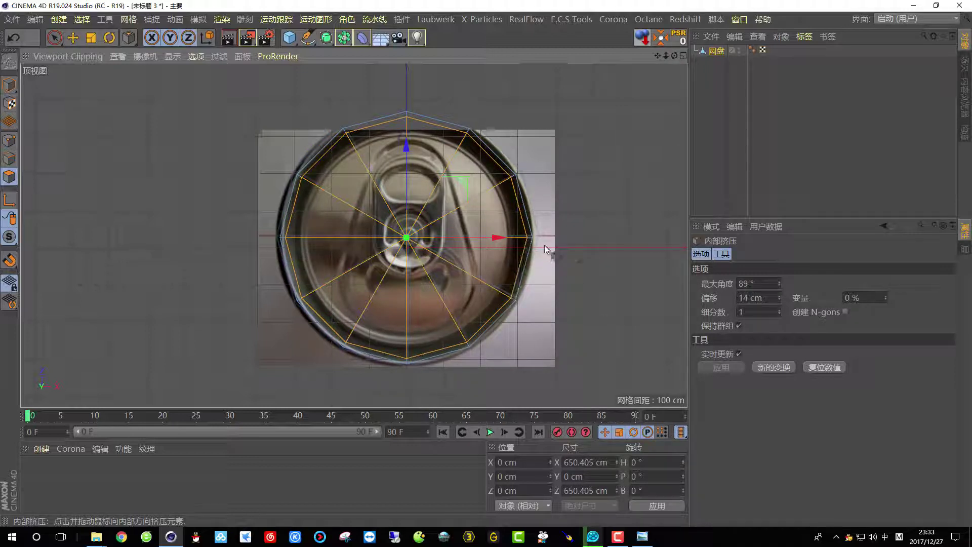
{"action": "mouse_move", "coordinate": [585, 245]}
{"action": "left_mouse_down"}
{"action": "mouse_move", "coordinate": [607, 245]}
{"action": "mouse_move", "coordinate": [570, 255]}
{"action": "left_mouse_up"}
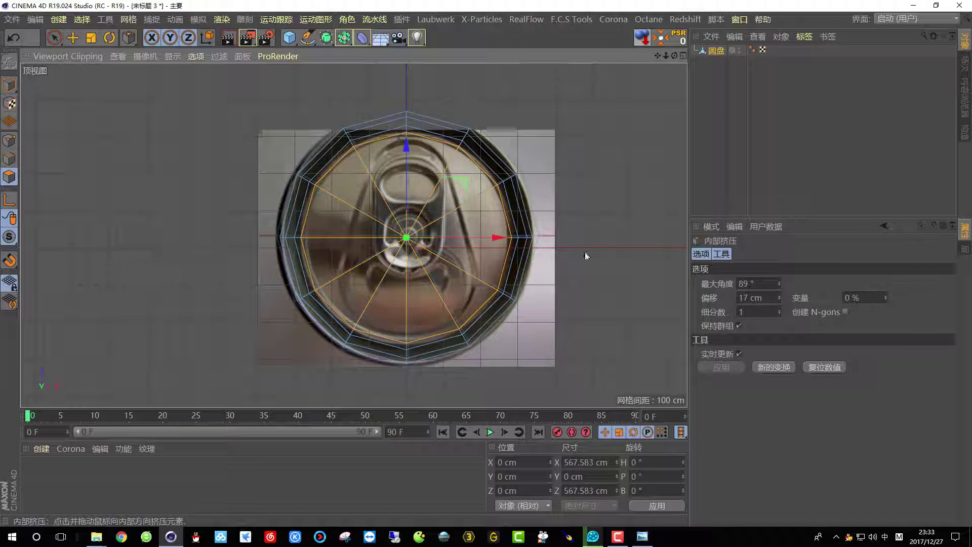
Step: Loop-select the second ring in from the rim, extrude it -20.8 cm, and lower it to about Y -24.2 cm as a groove
{"action": "left_click", "coordinate": [682, 57]}
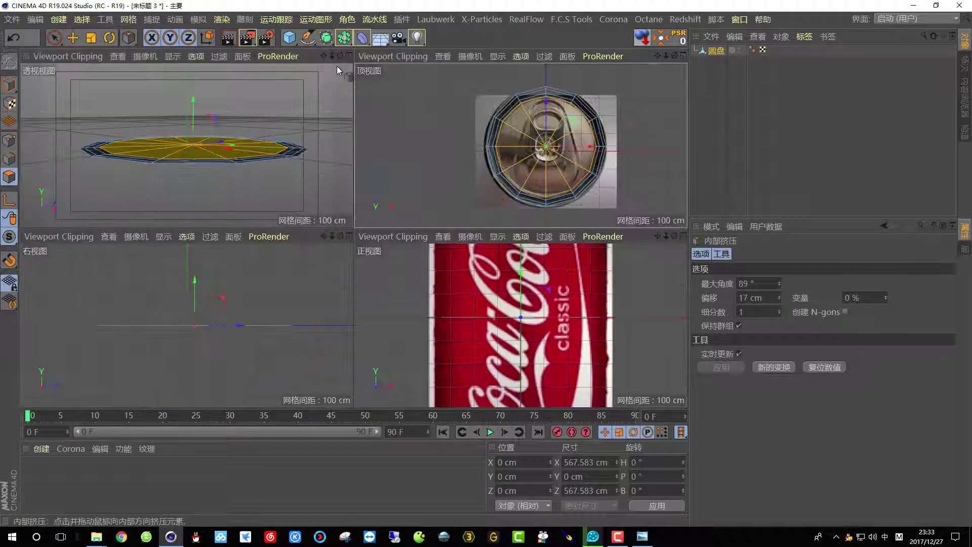
{"action": "left_click", "coordinate": [349, 56]}
{"action": "scroll", "coordinate": [350, 203], "scroll_direction": "up", "scroll_amount": 2}
{"action": "left_click_drag", "start_coordinate": [354, 215], "coordinate": [274, 231], "text": "alt"}
{"action": "left_click", "coordinate": [82, 19]}
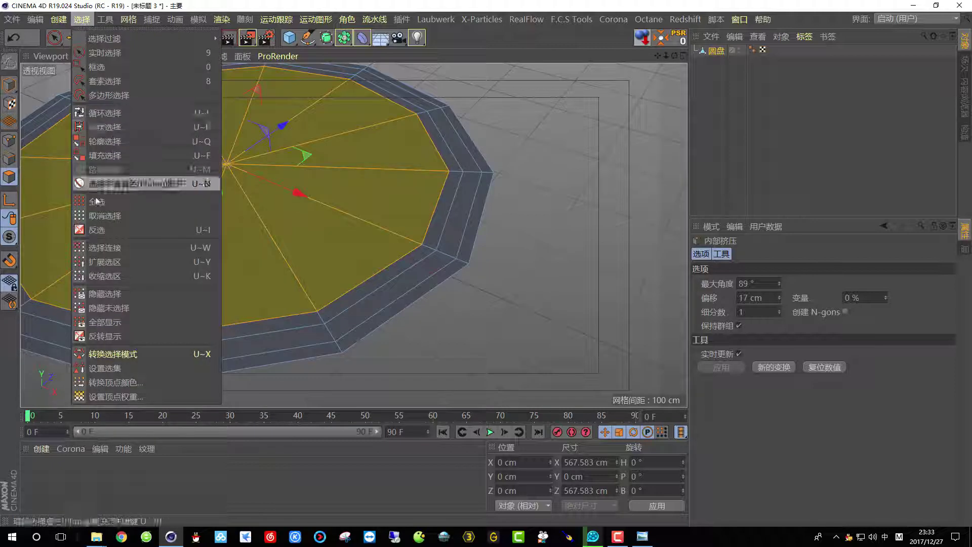
{"action": "left_click", "coordinate": [104, 113]}
{"action": "left_click", "coordinate": [469, 201]}
{"action": "left_click_drag", "start_coordinate": [469, 201], "coordinate": [433, 169], "text": "alt"}
{"action": "right_click", "coordinate": [417, 141]}
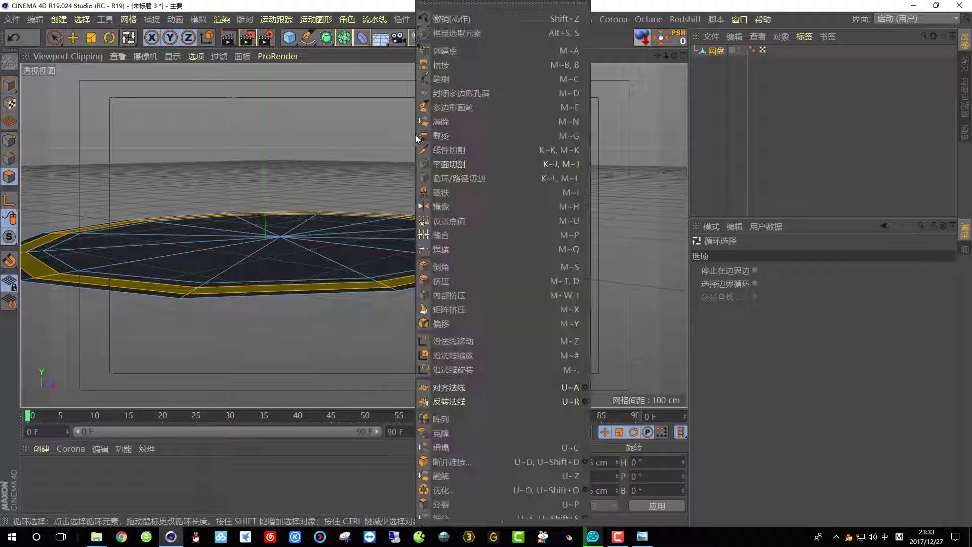
{"action": "left_click", "coordinate": [506, 281]}
{"action": "left_click_drag", "start_coordinate": [530, 213], "coordinate": [507, 253]}
{"action": "left_click_drag", "start_coordinate": [539, 205], "coordinate": [522, 242], "text": "alt"}
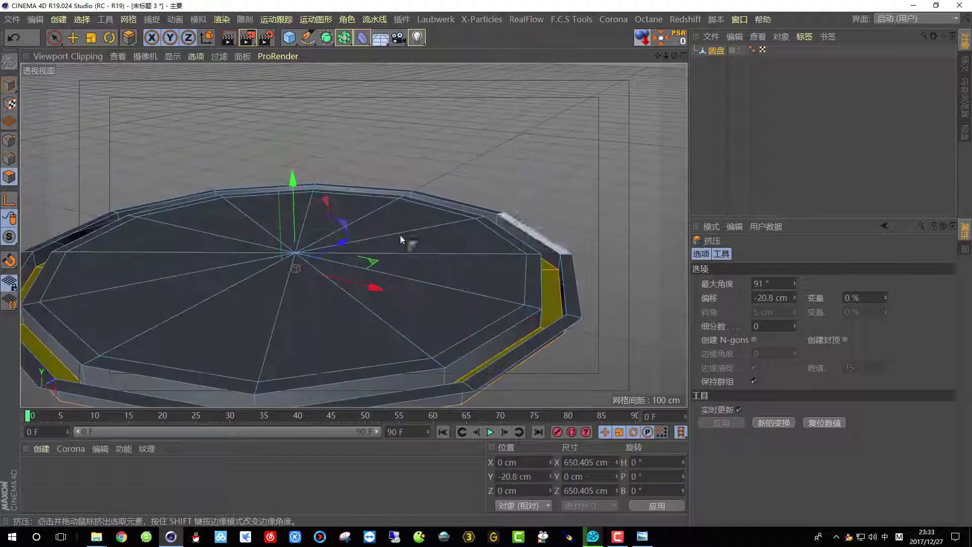
{"action": "left_click_drag", "start_coordinate": [293, 184], "coordinate": [296, 187]}
{"action": "left_click_drag", "start_coordinate": [426, 226], "coordinate": [417, 245], "text": "alt"}
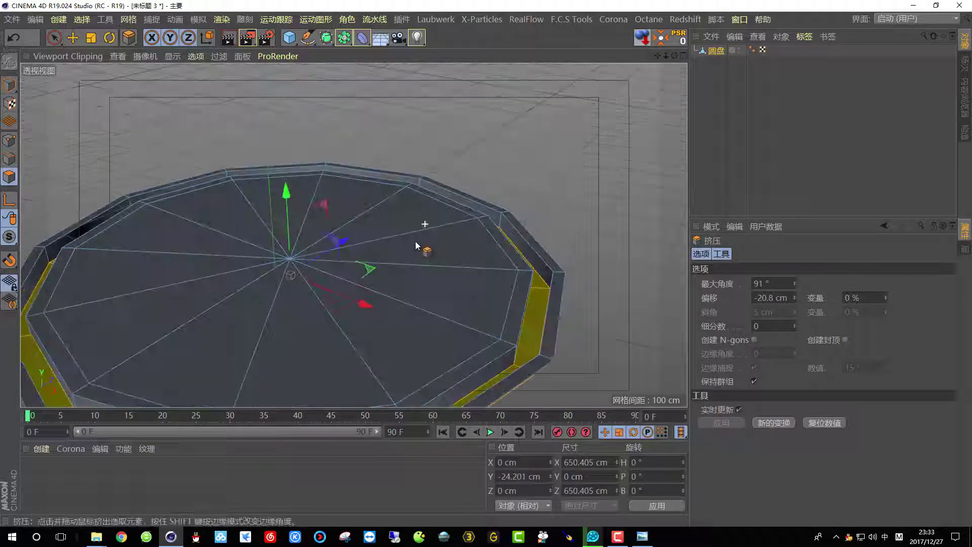
Step: Select the disc's central polygons inside the rings and extrude them upward by 15 cm
{"action": "middle_click_drag", "start_coordinate": [417, 245], "coordinate": [504, 185], "text": "alt"}
{"action": "left_click", "coordinate": [55, 37]}
{"action": "mouse_move", "coordinate": [238, 223]}
{"action": "left_mouse_down"}
{"action": "mouse_move", "coordinate": [347, 238]}
{"action": "mouse_move", "coordinate": [342, 202]}
{"action": "left_mouse_up"}
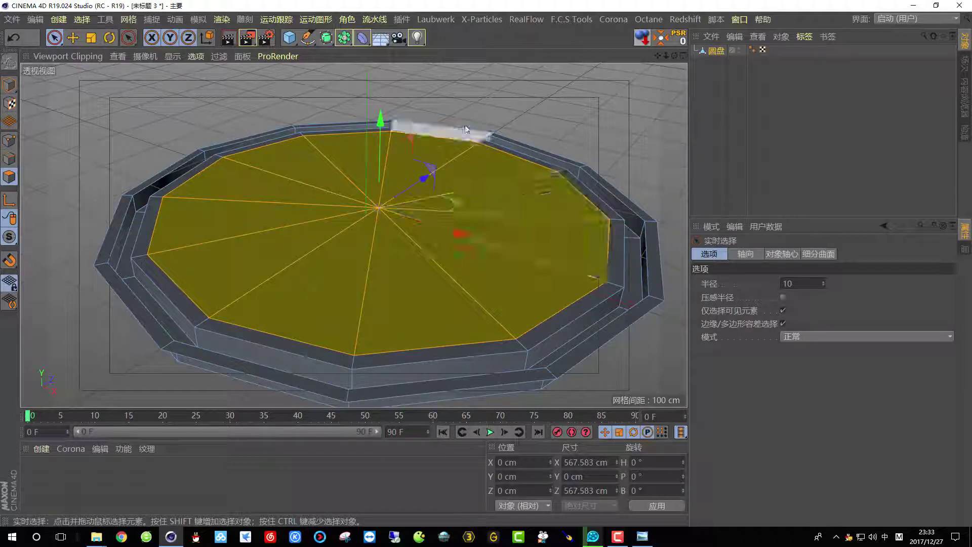
{"action": "right_click", "coordinate": [456, 94]}
{"action": "left_click", "coordinate": [504, 283]}
{"action": "left_click_drag", "start_coordinate": [503, 102], "coordinate": [514, 102]}
{"action": "left_click_drag", "start_coordinate": [449, 158], "coordinate": [405, 179], "text": "alt"}
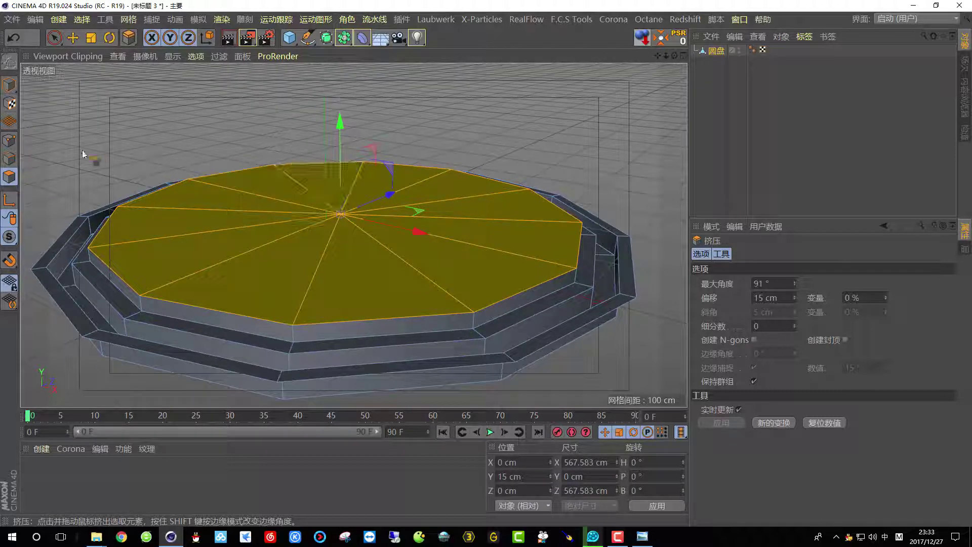
Step: Loop-select the lid's outermost ring, raise it to about Y 12.5 cm, and check its height in the front view
{"action": "left_click", "coordinate": [61, 37]}
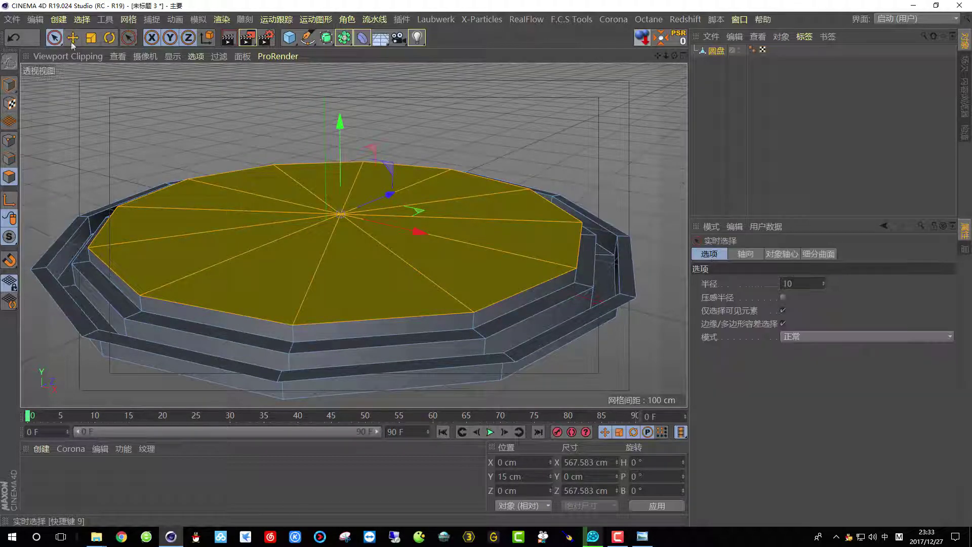
{"action": "left_click", "coordinate": [82, 19]}
{"action": "left_click", "coordinate": [105, 113]}
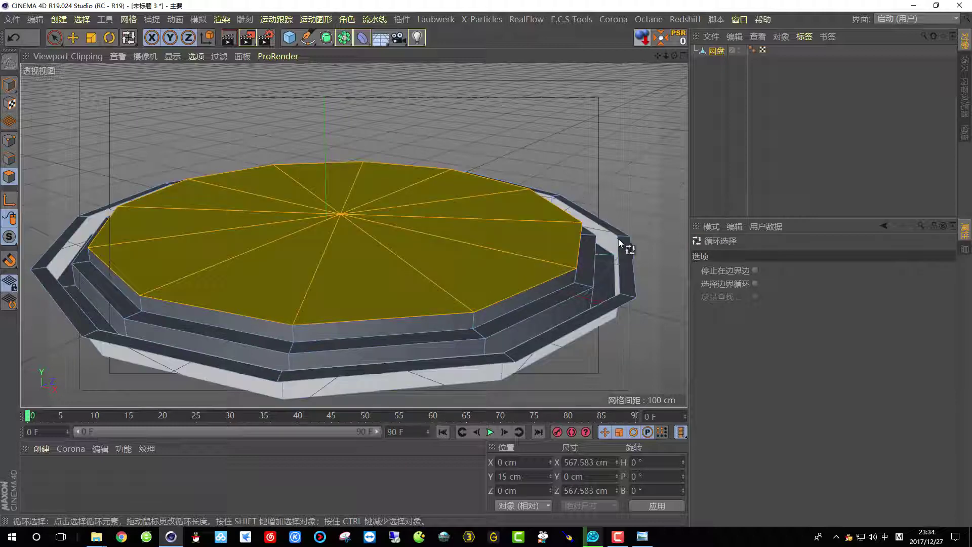
{"action": "left_click", "coordinate": [629, 239]}
{"action": "left_click_drag", "start_coordinate": [629, 238], "coordinate": [577, 254], "text": "alt"}
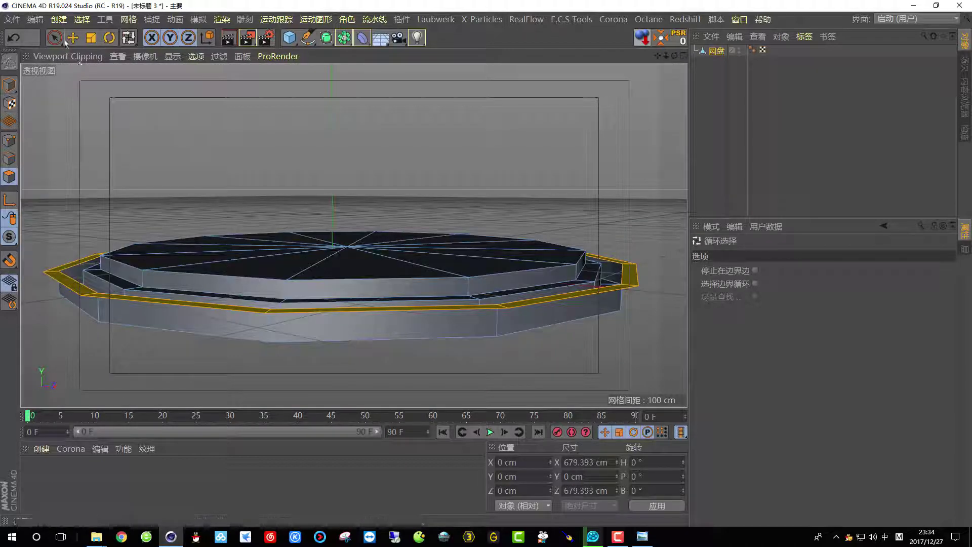
{"action": "key", "text": "e"}
{"action": "left_click_drag", "start_coordinate": [346, 196], "coordinate": [352, 183]}
{"action": "left_click_drag", "start_coordinate": [424, 208], "coordinate": [419, 184], "text": "alt"}
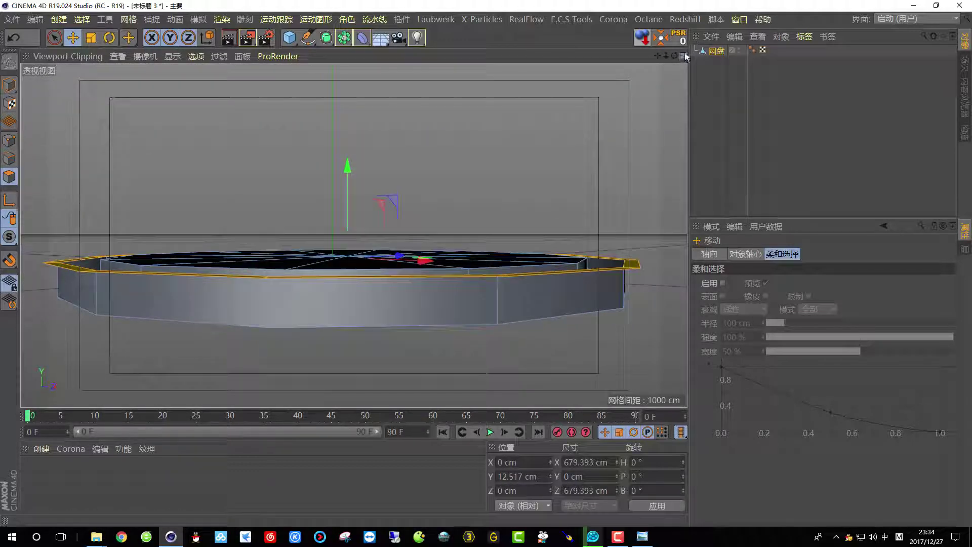
{"action": "left_click", "coordinate": [683, 56]}
{"action": "middle_click", "coordinate": [452, 272]}
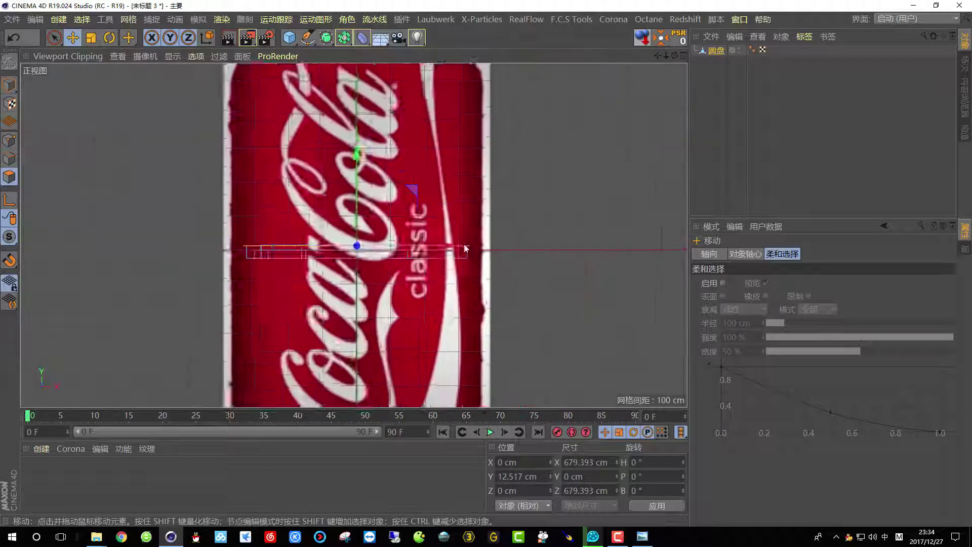
{"action": "scroll", "coordinate": [339, 255], "scroll_direction": "up", "scroll_amount": 3}
{"action": "scroll", "coordinate": [339, 256], "scroll_direction": "up", "scroll_amount": 2}
{"action": "left_click_drag", "start_coordinate": [351, 199], "coordinate": [348, 204]}
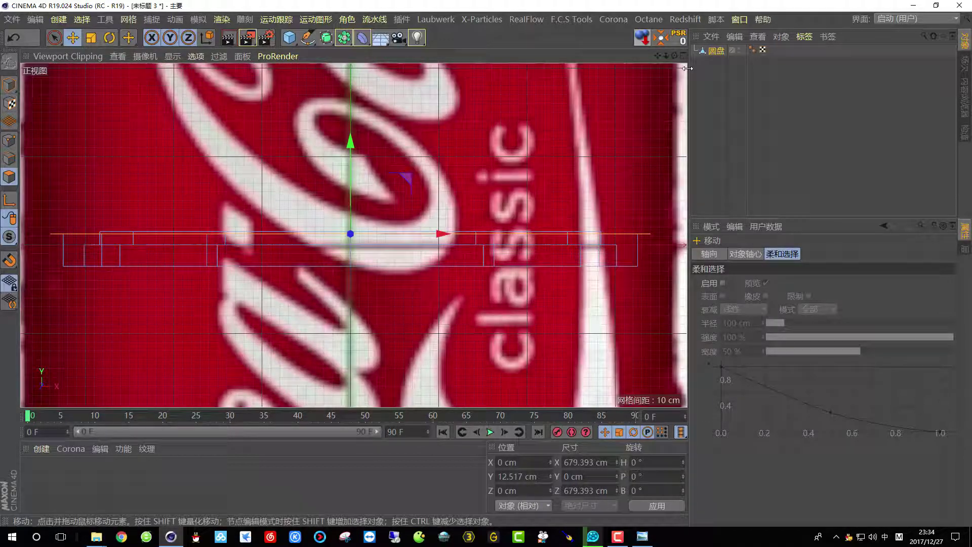
Step: Select the lid's central polygons inside the rings and lower them to about Y 7.7 cm in the front view
{"action": "middle_click", "coordinate": [351, 202]}
{"action": "middle_click", "coordinate": [312, 180]}
{"action": "left_click_drag", "start_coordinate": [312, 183], "coordinate": [280, 221], "text": "alt"}
{"action": "left_click", "coordinate": [55, 38]}
{"action": "left_click", "coordinate": [683, 56]}
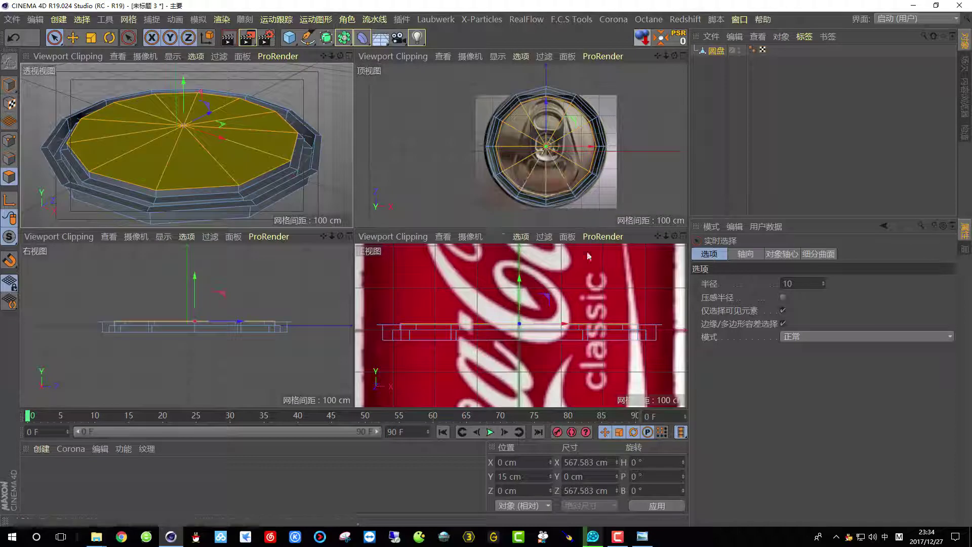
{"action": "left_click", "coordinate": [684, 236]}
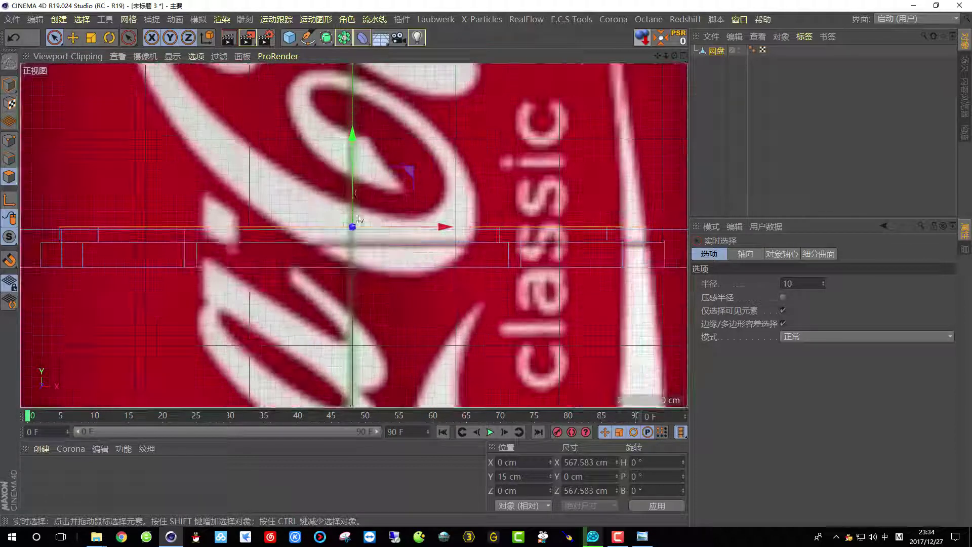
{"action": "left_click_drag", "start_coordinate": [351, 161], "coordinate": [355, 169]}
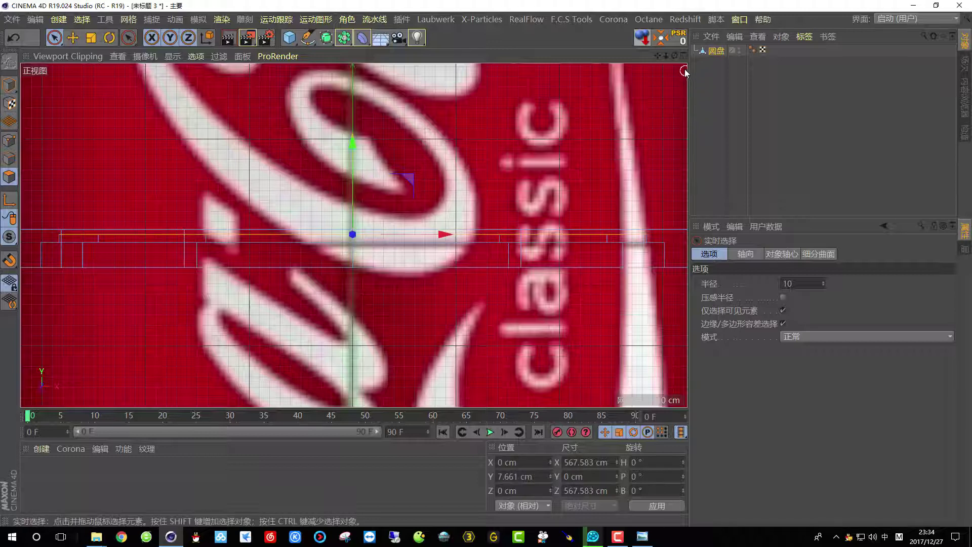
Step: Inset the lid's central polygons with Inner Extrude by about 48.9 cm in the top view
{"action": "left_click", "coordinate": [683, 56]}
{"action": "left_click", "coordinate": [685, 55]}
{"action": "scroll", "coordinate": [416, 233], "scroll_direction": "up", "scroll_amount": 3}
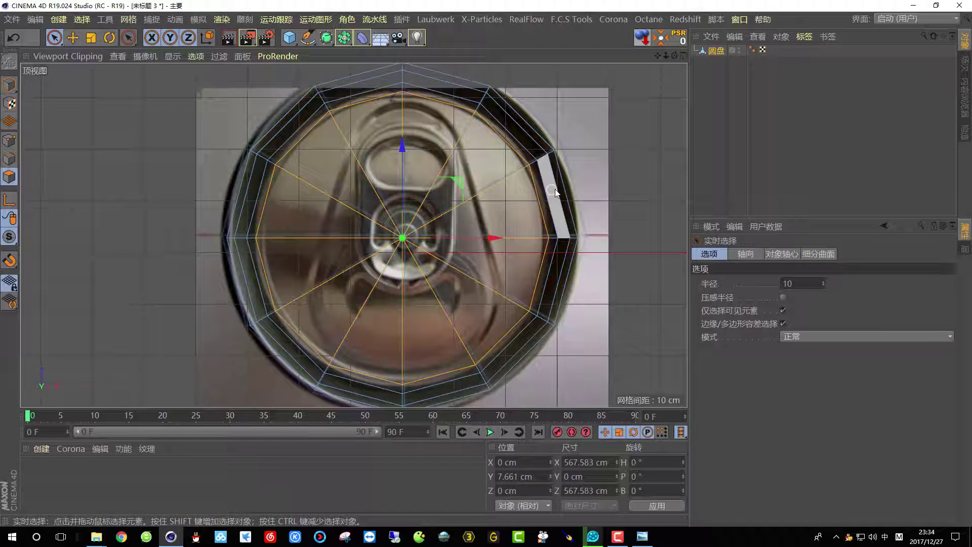
{"action": "right_click", "coordinate": [592, 148]}
{"action": "left_click", "coordinate": [627, 295]}
{"action": "left_click_drag", "start_coordinate": [607, 295], "coordinate": [596, 295]}
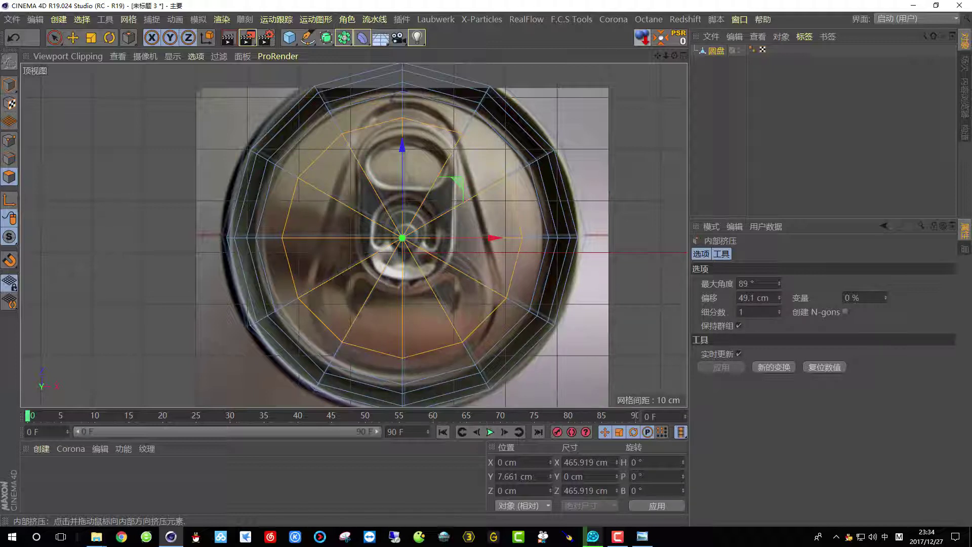
Step: Put the disc under a Subdivision Surface and inspect the smoothed lid in the perspective view
{"action": "left_click", "coordinate": [683, 56]}
{"action": "left_click", "coordinate": [349, 56]}
{"action": "left_click_drag", "start_coordinate": [320, 170], "coordinate": [360, 220], "text": "alt"}
{"action": "right_click_drag", "start_coordinate": [358, 220], "coordinate": [330, 224], "text": "alt"}
{"action": "left_click_drag", "start_coordinate": [330, 224], "coordinate": [347, 206], "text": "alt"}
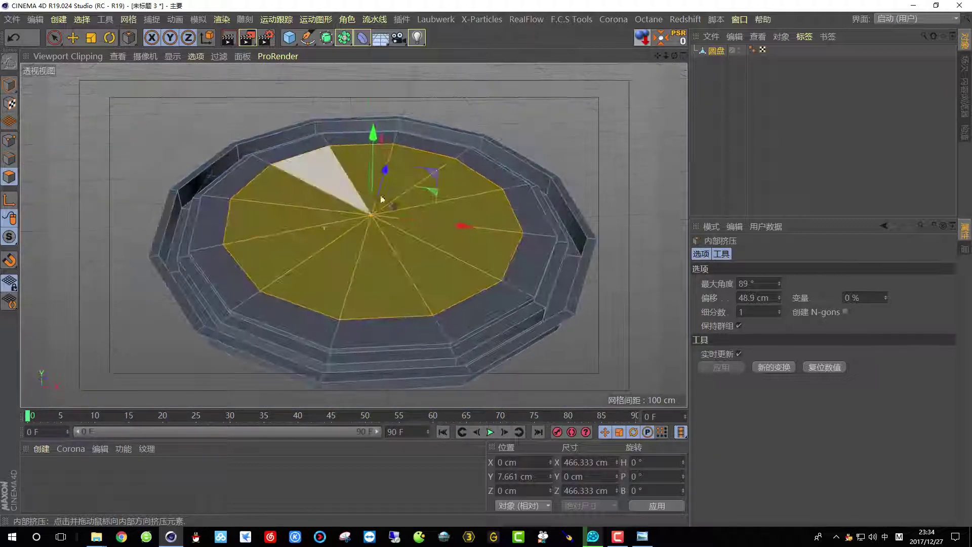
{"action": "left_click_drag", "start_coordinate": [329, 37], "coordinate": [356, 53], "text": "alt"}
{"action": "mouse_move", "coordinate": [326, 164]}
{"action": "left_mouse_down", "text": "alt"}
{"action": "mouse_move", "coordinate": [295, 137]}
{"action": "mouse_move", "coordinate": [327, 175]}
{"action": "left_mouse_up", "text": "alt"}
{"action": "scroll", "coordinate": [396, 229], "scroll_direction": "up", "scroll_amount": 4}
{"action": "left_click_drag", "start_coordinate": [415, 221], "coordinate": [439, 263], "text": "alt"}
{"action": "middle_click_drag", "start_coordinate": [439, 264], "coordinate": [362, 223], "text": "alt"}
{"action": "mouse_move", "coordinate": [363, 223]}
{"action": "left_mouse_down", "text": "alt"}
{"action": "mouse_move", "coordinate": [389, 204]}
{"action": "mouse_move", "coordinate": [379, 216]}
{"action": "left_mouse_up", "text": "alt"}
{"action": "middle_click_drag", "start_coordinate": [379, 216], "coordinate": [445, 271], "text": "alt"}
{"action": "left_click_drag", "start_coordinate": [445, 271], "coordinate": [452, 278], "text": "alt"}
{"action": "left_click_drag", "start_coordinate": [310, 271], "coordinate": [441, 273], "text": "alt"}
{"action": "scroll", "coordinate": [453, 259], "scroll_direction": "up", "scroll_amount": 5}
{"action": "scroll", "coordinate": [371, 273], "scroll_direction": "down", "scroll_amount": 4}
Step: Examine the can's lid and pull tab in the perspective reference photo in the Picture Viewer
{"action": "left_click", "coordinate": [739, 19]}
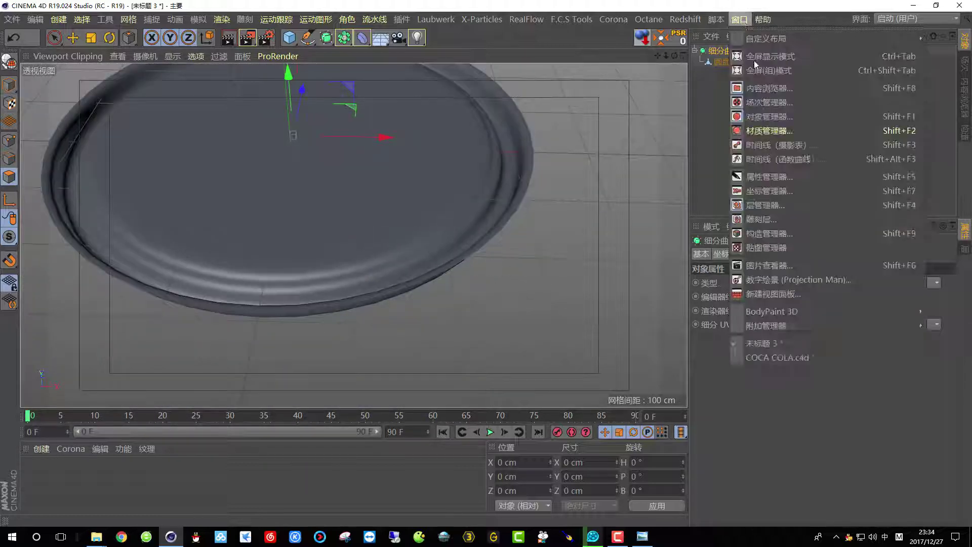
{"action": "left_click", "coordinate": [761, 266]}
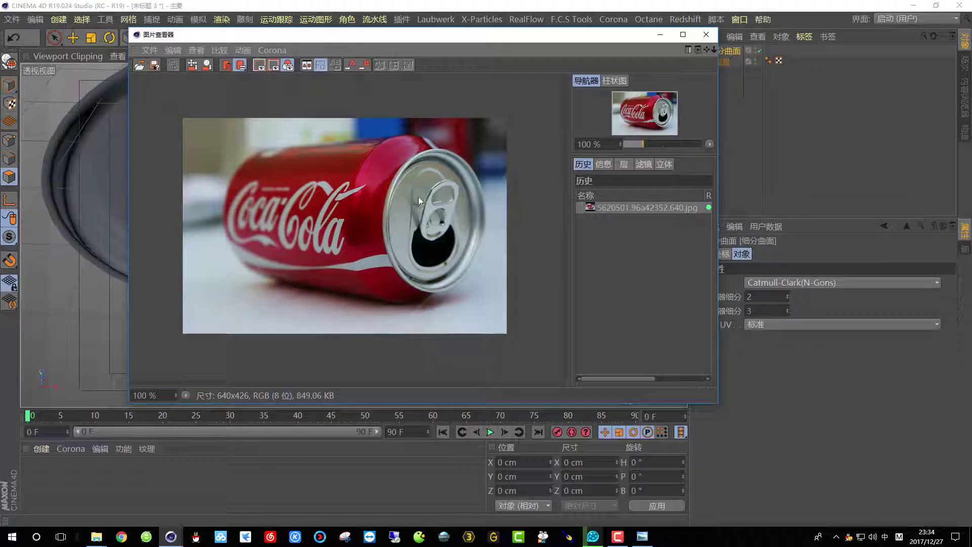
{"action": "scroll", "coordinate": [420, 197], "scroll_direction": "up", "scroll_amount": 2}
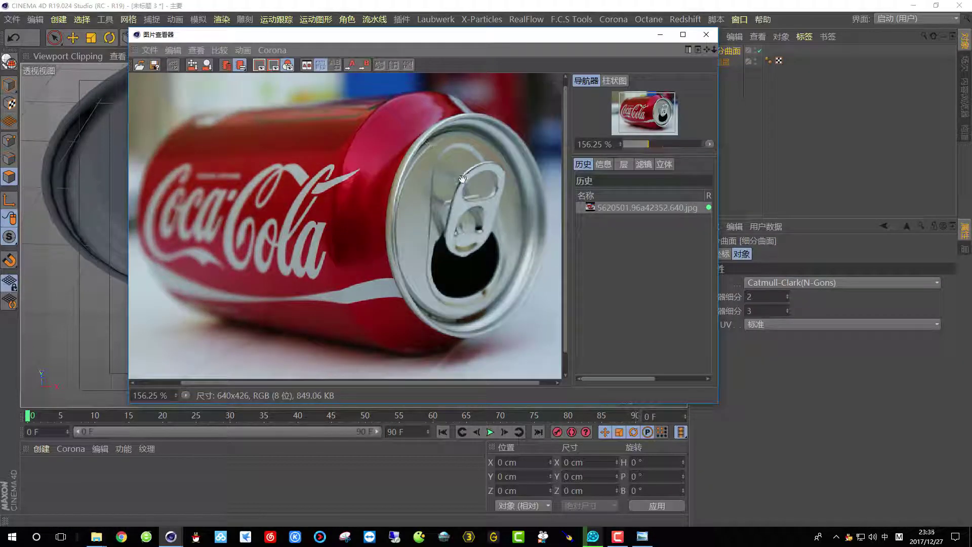
{"action": "left_click", "coordinate": [660, 35]}
{"action": "left_click_drag", "start_coordinate": [403, 173], "coordinate": [490, 177], "text": "alt"}
{"action": "scroll", "coordinate": [490, 177], "scroll_direction": "down", "scroll_amount": 3}
Step: Turn off the Subdivision Surface and move the inner ring's topmost point to about Z 266.2 cm in the top view
{"action": "left_click", "coordinate": [683, 55]}
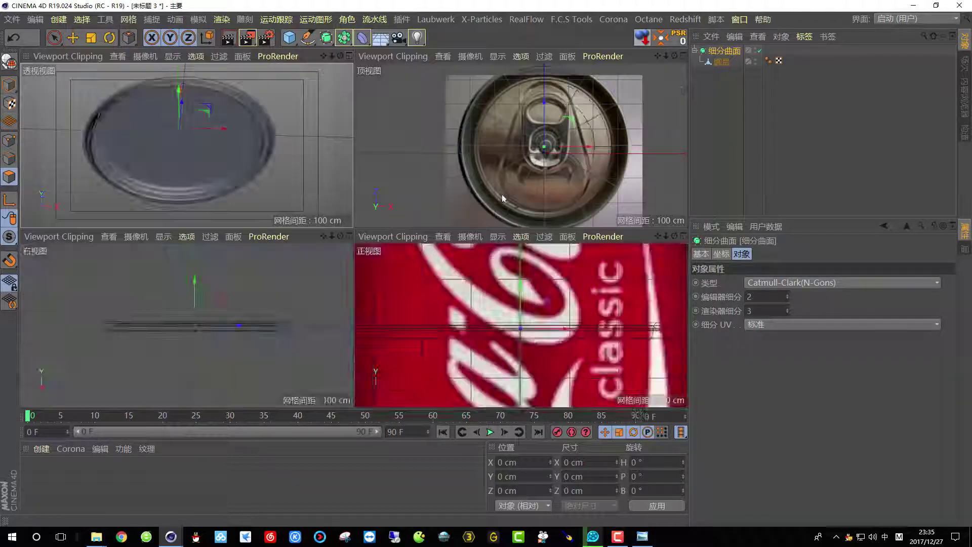
{"action": "left_click", "coordinate": [683, 56]}
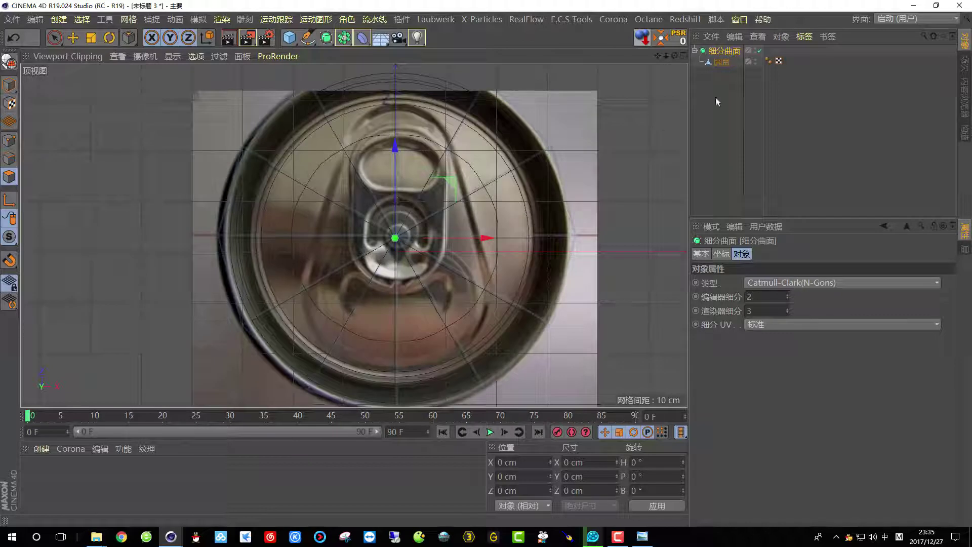
{"action": "left_click", "coordinate": [759, 51]}
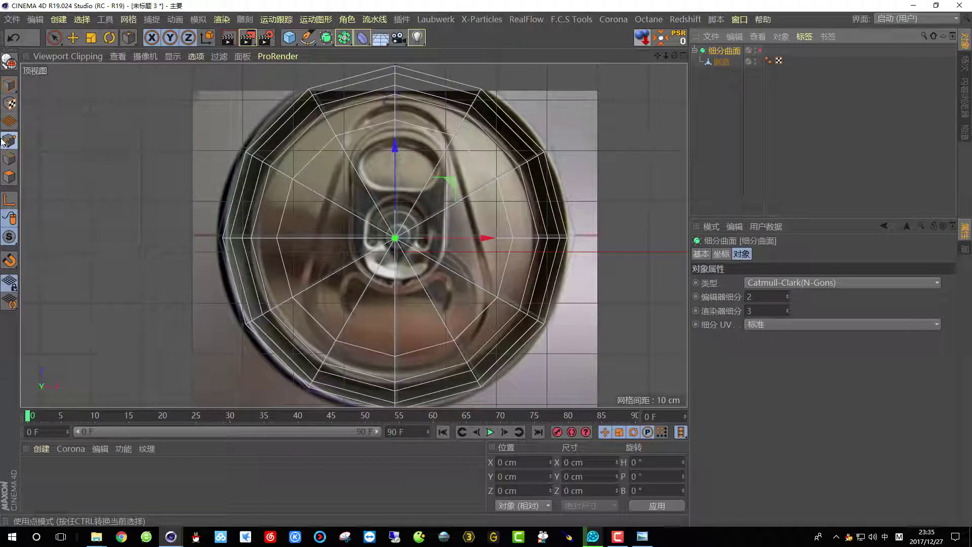
{"action": "left_click", "coordinate": [721, 62]}
{"action": "scroll", "coordinate": [390, 119], "scroll_direction": "up", "scroll_amount": 4}
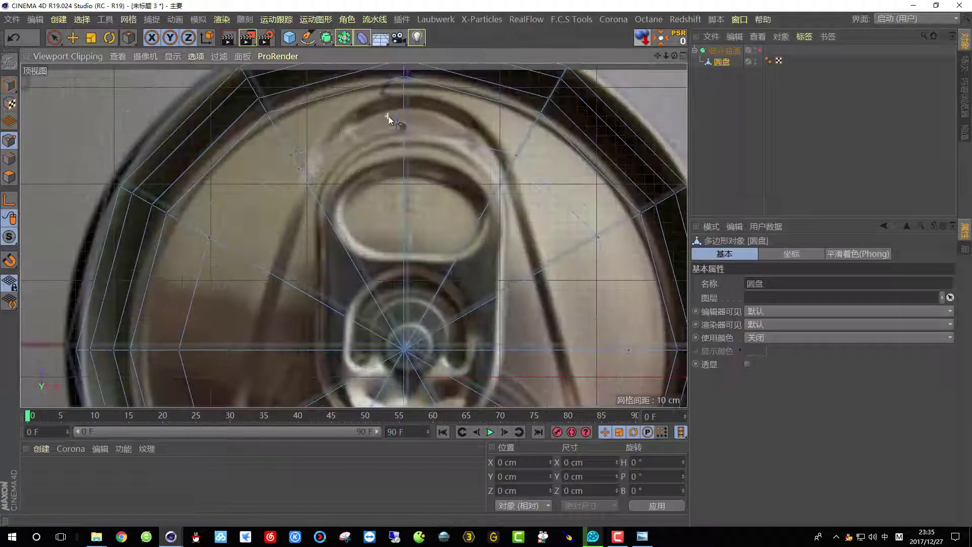
{"action": "left_click_drag", "start_coordinate": [52, 40], "coordinate": [86, 50]}
{"action": "left_click", "coordinate": [412, 127]}
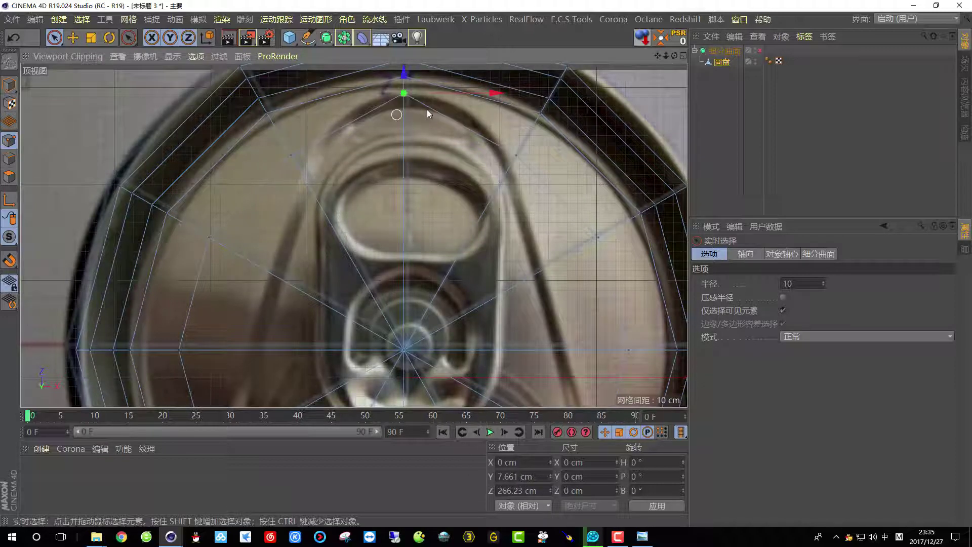
Step: Move the two points beside the topmost one closer together along X and raise them to about Z 217.7 cm, following the photo's panel outline
{"action": "left_click", "coordinate": [520, 160]}
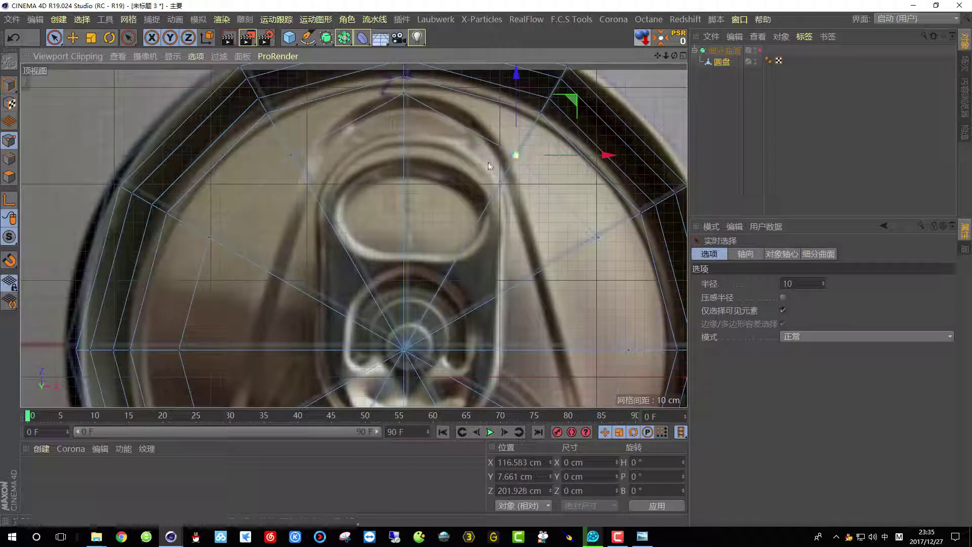
{"action": "left_click", "coordinate": [87, 37]}
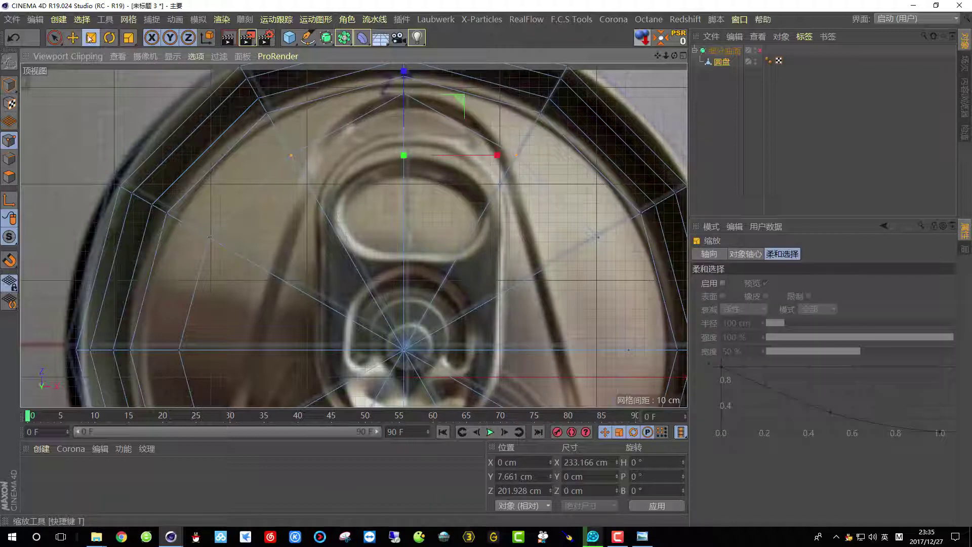
{"action": "left_click_drag", "start_coordinate": [497, 157], "coordinate": [481, 160]}
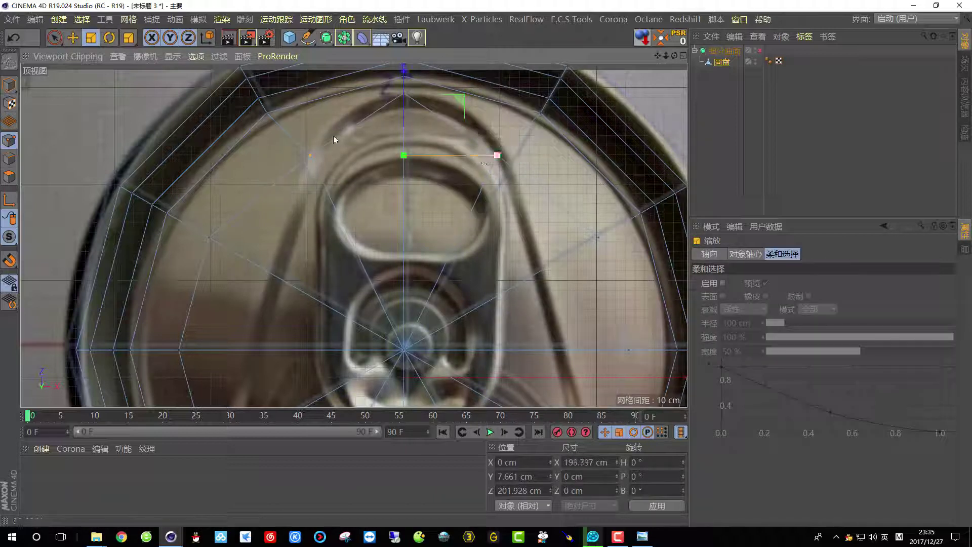
{"action": "key", "text": "e"}
{"action": "left_click_drag", "start_coordinate": [410, 119], "coordinate": [405, 90]}
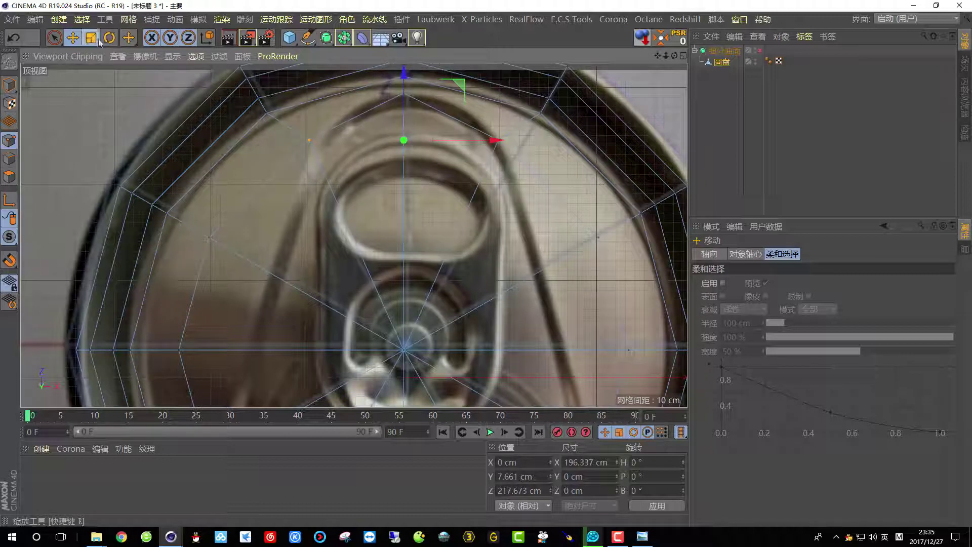
{"action": "left_click", "coordinate": [92, 38]}
{"action": "left_click_drag", "start_coordinate": [497, 142], "coordinate": [491, 144]}
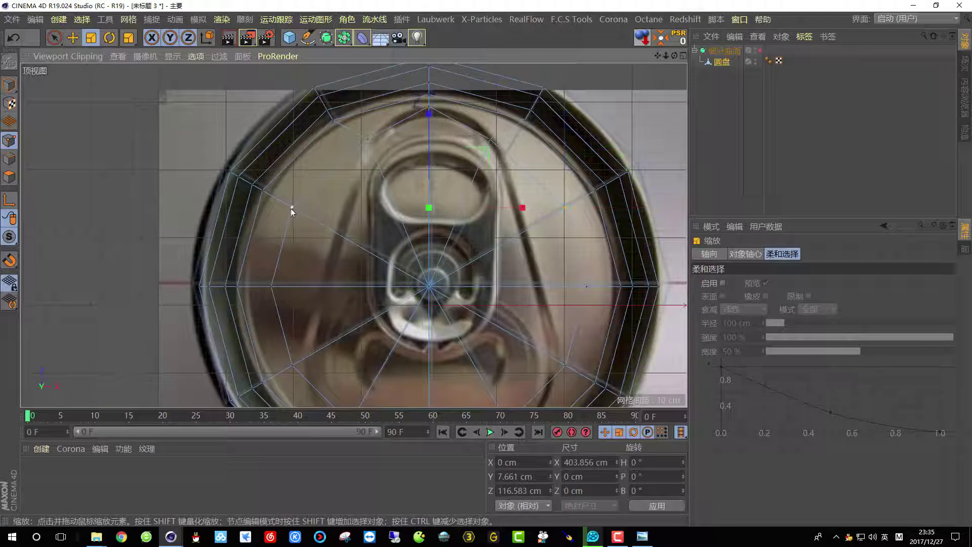
Step: Scale the inner ring's next two point pairs inward along X, the upper to about 259.5 cm wide and the middle to about 333 cm
{"action": "left_click_drag", "start_coordinate": [523, 207], "coordinate": [490, 208]}
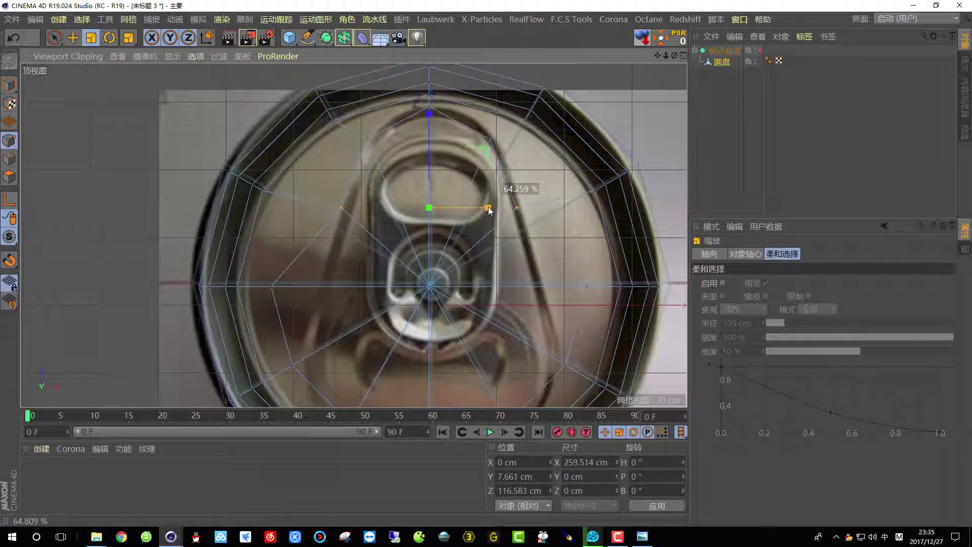
{"action": "left_click", "coordinate": [586, 287]}
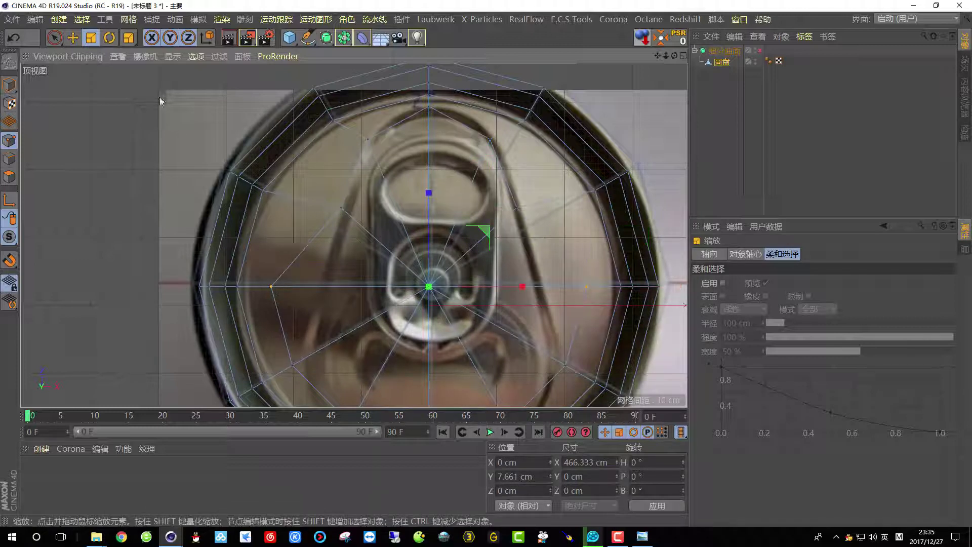
{"action": "left_click_drag", "start_coordinate": [522, 287], "coordinate": [498, 288]}
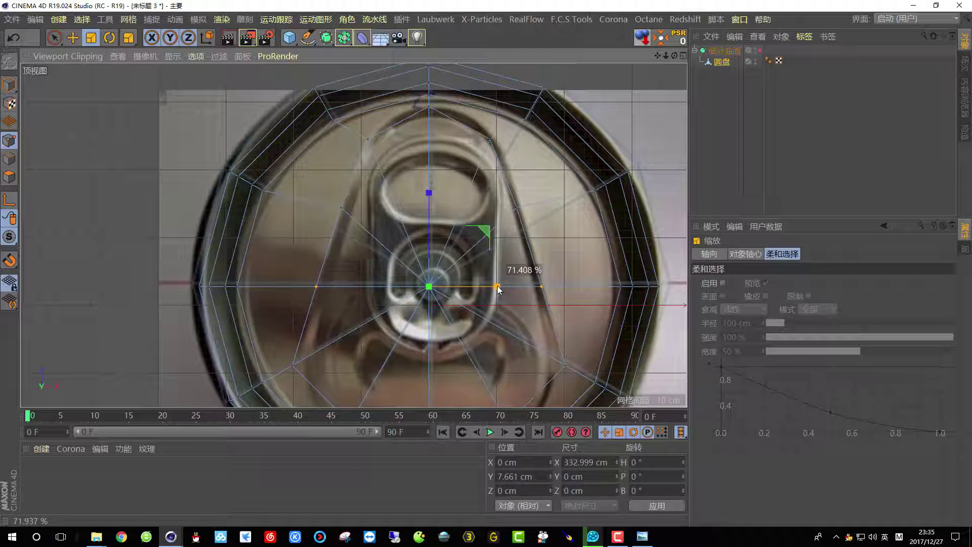
Step: Select the two points flanking the inner ring's bottom point and move them down to about Z -234 cm
{"action": "scroll", "coordinate": [491, 301], "scroll_direction": "down", "scroll_amount": 3}
{"action": "scroll", "coordinate": [462, 351], "scroll_direction": "up", "scroll_amount": 8}
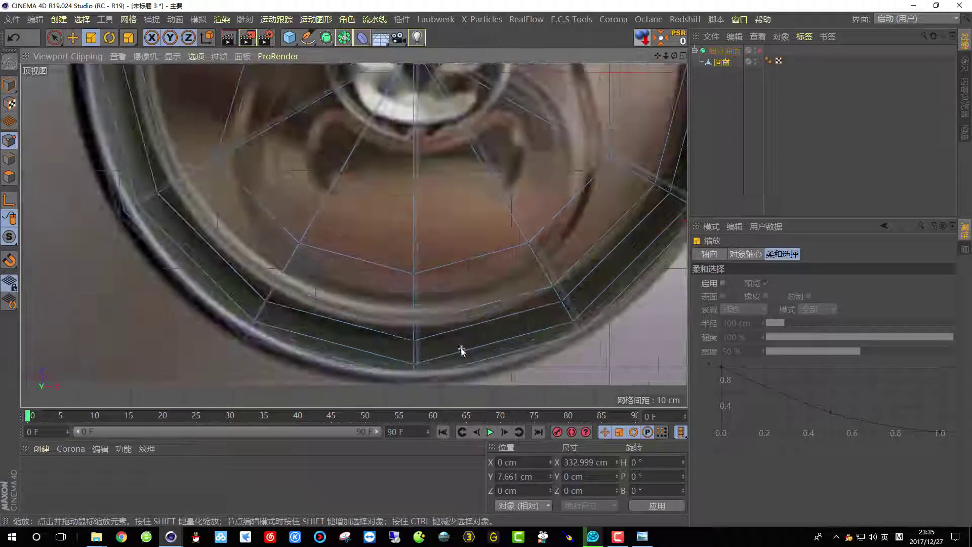
{"action": "scroll", "coordinate": [462, 351], "scroll_direction": "down", "scroll_amount": 4}
{"action": "left_click", "coordinate": [414, 287]}
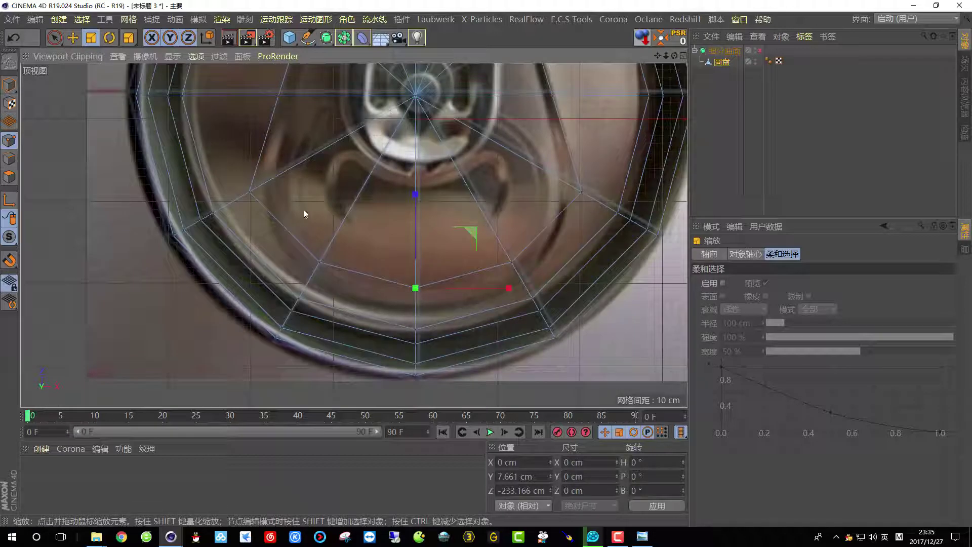
{"action": "left_click", "coordinate": [319, 263]}
{"action": "left_click", "coordinate": [512, 262], "text": "shift"}
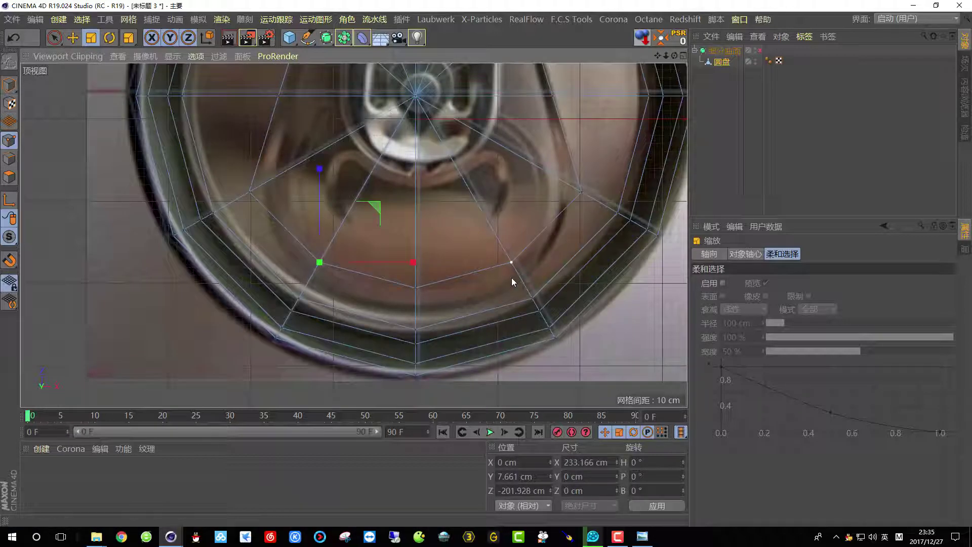
{"action": "left_click", "coordinate": [72, 37]}
{"action": "left_click_drag", "start_coordinate": [416, 173], "coordinate": [418, 200]}
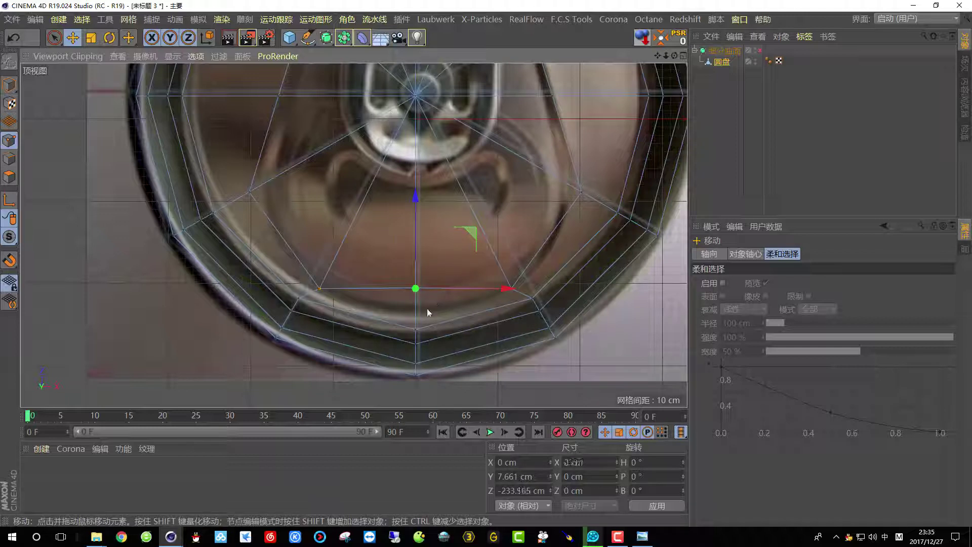
Step: Scale the inner ring's lower side point pair along X to about 374.8 cm wide
{"action": "left_click", "coordinate": [249, 193]}
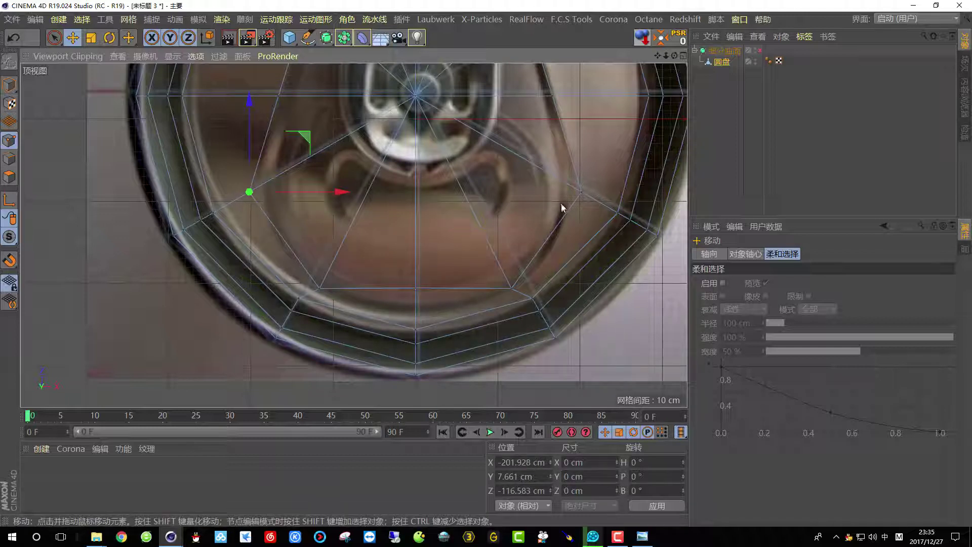
{"action": "left_click", "coordinate": [580, 194], "text": "shift"}
{"action": "key", "text": "t"}
{"action": "left_click_drag", "start_coordinate": [508, 193], "coordinate": [500, 193]}
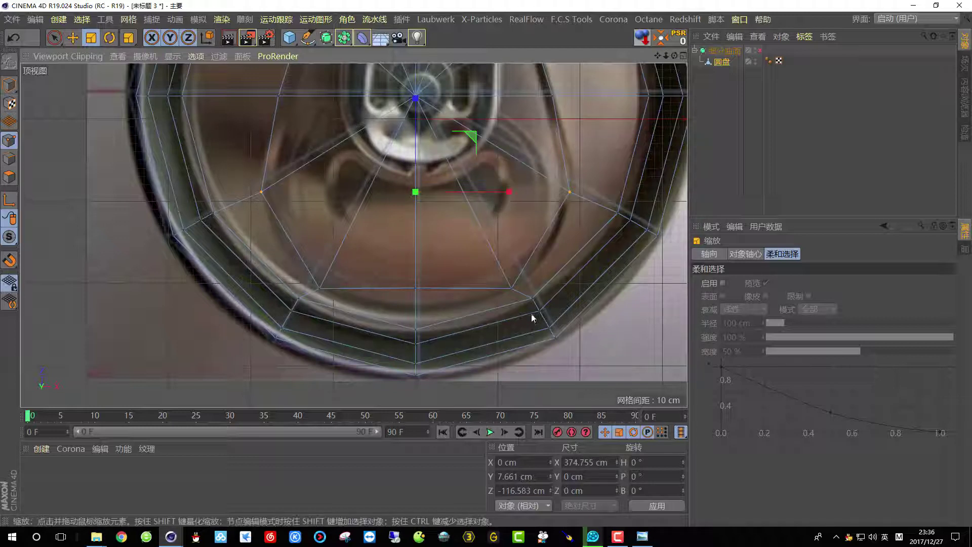
Step: Move the inner ring's bottom center point down to about Z -263.3 cm to round off the panel outline
{"action": "left_click", "coordinate": [415, 288]}
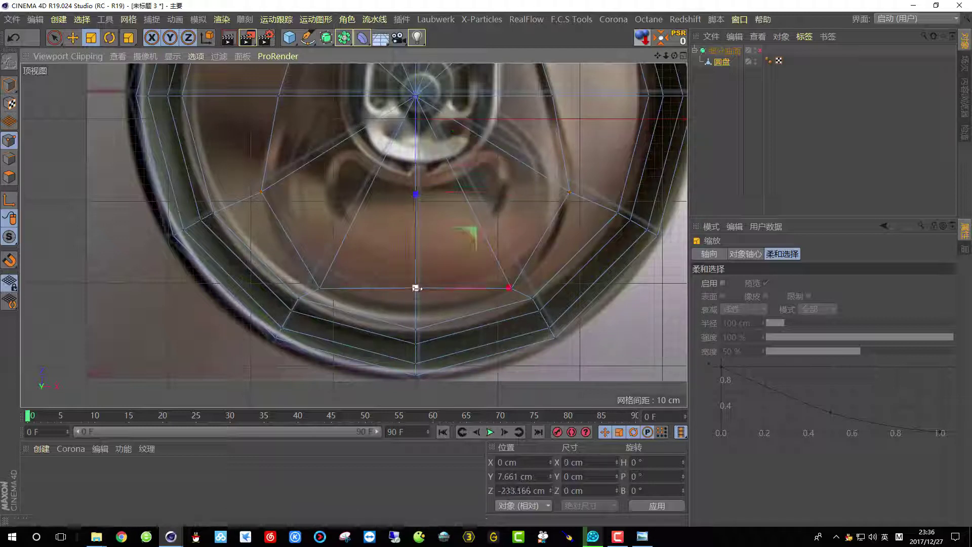
{"action": "left_click", "coordinate": [73, 37]}
{"action": "left_click_drag", "start_coordinate": [414, 196], "coordinate": [412, 219]}
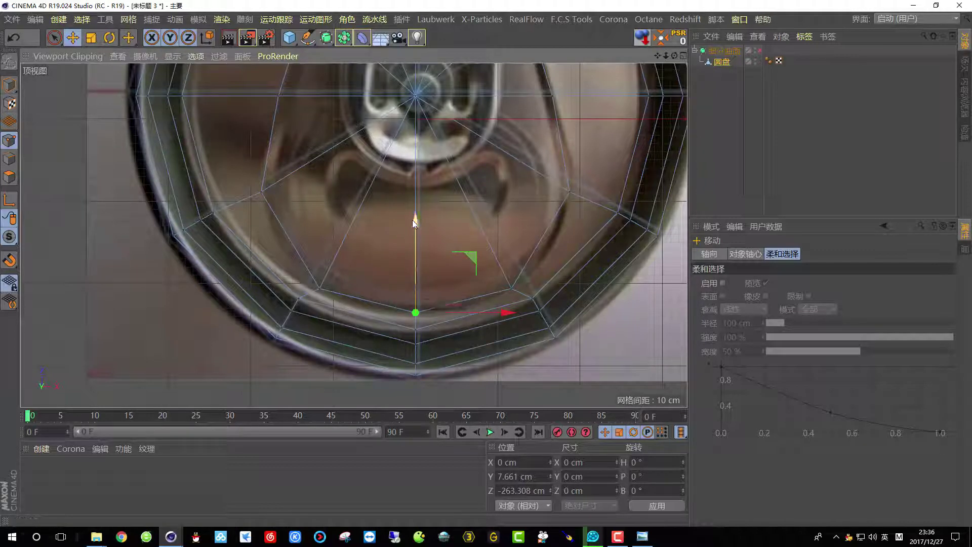
{"action": "scroll", "coordinate": [412, 219], "scroll_direction": "down", "scroll_amount": 5}
{"action": "scroll", "coordinate": [391, 84], "scroll_direction": "up", "scroll_amount": 5}
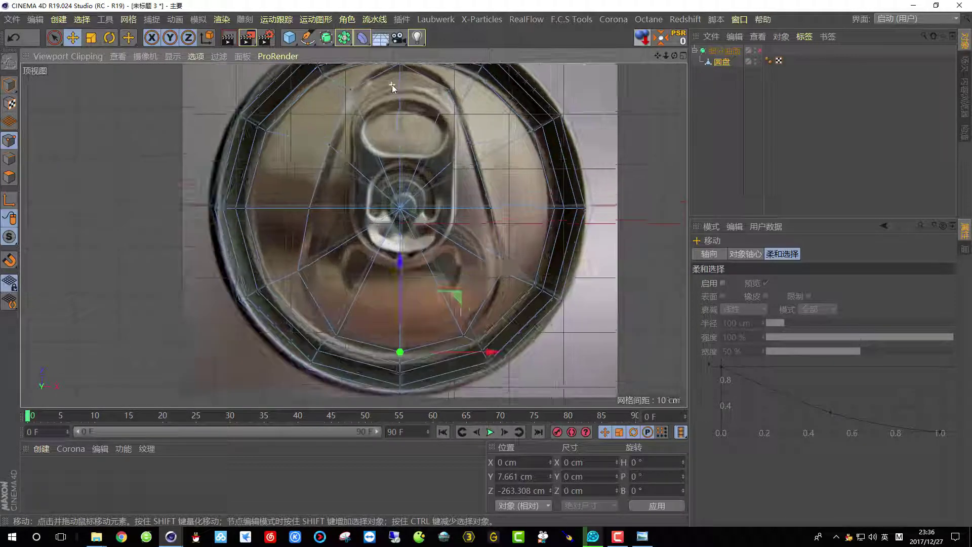
Step: Select the polygons inside the reshaped panel outline and inset them 11.8 cm with Inner Extrude
{"action": "left_click", "coordinate": [7, 184]}
{"action": "left_click_drag", "start_coordinate": [358, 221], "coordinate": [415, 222]}
{"action": "key", "text": "ctrl+z"}
{"action": "key", "text": "space"}
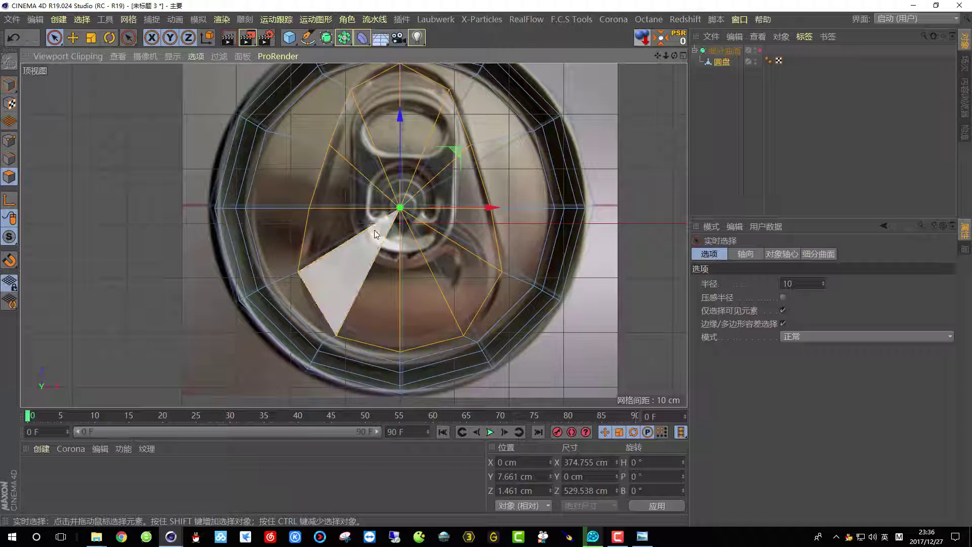
{"action": "middle_click", "coordinate": [377, 179]}
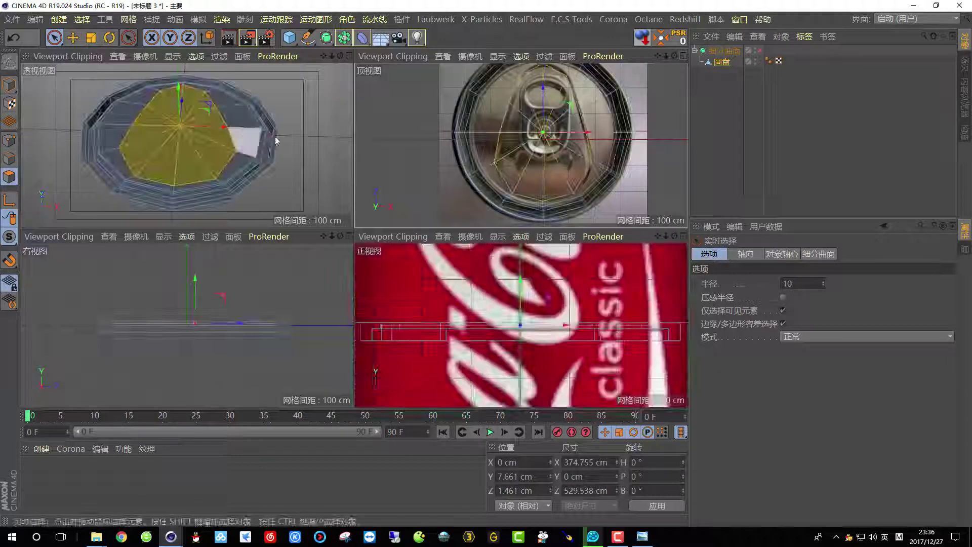
{"action": "right_click", "coordinate": [282, 102]}
{"action": "left_click", "coordinate": [332, 295]}
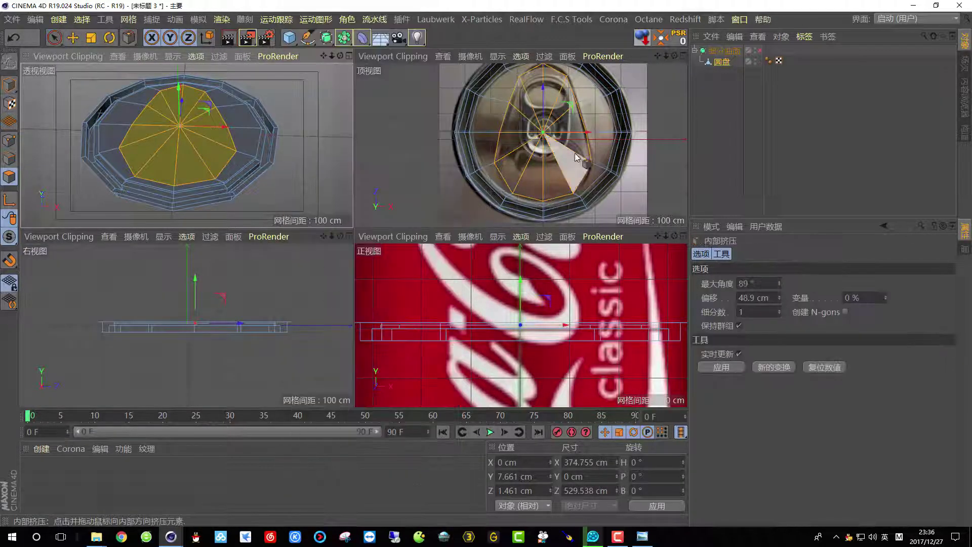
{"action": "left_click_drag", "start_coordinate": [404, 167], "coordinate": [400, 167]}
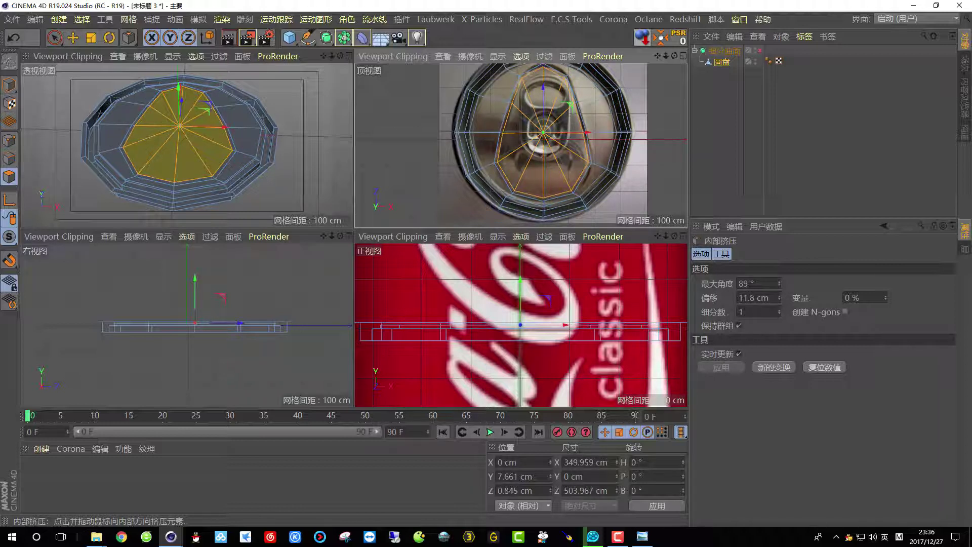
Step: Extrude the selected panel polygons by about -8.1 cm to sink the panel into the lid
{"action": "left_click", "coordinate": [348, 56]}
{"action": "scroll", "coordinate": [243, 186], "scroll_direction": "up", "scroll_amount": 5}
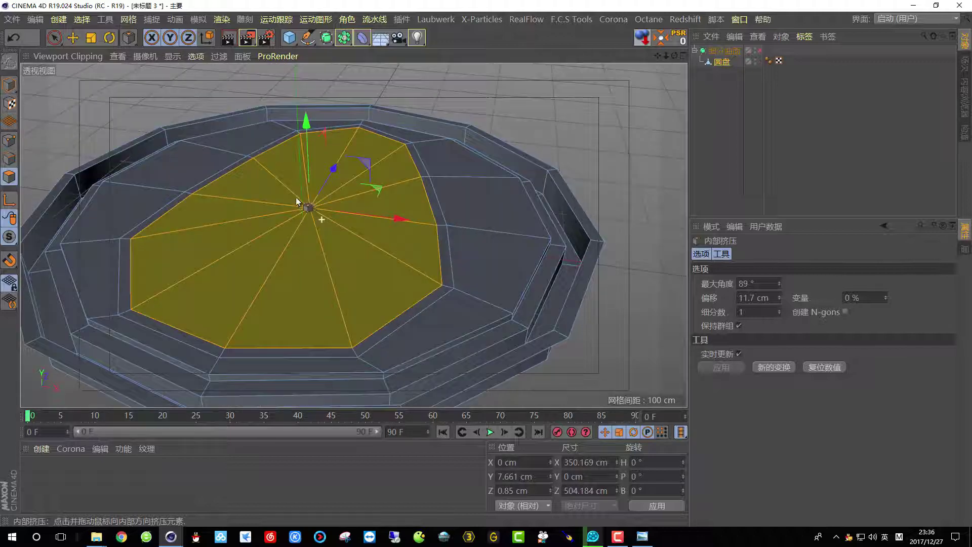
{"action": "left_click_drag", "start_coordinate": [298, 202], "coordinate": [454, 169], "text": "alt"}
{"action": "right_click", "coordinate": [448, 117]}
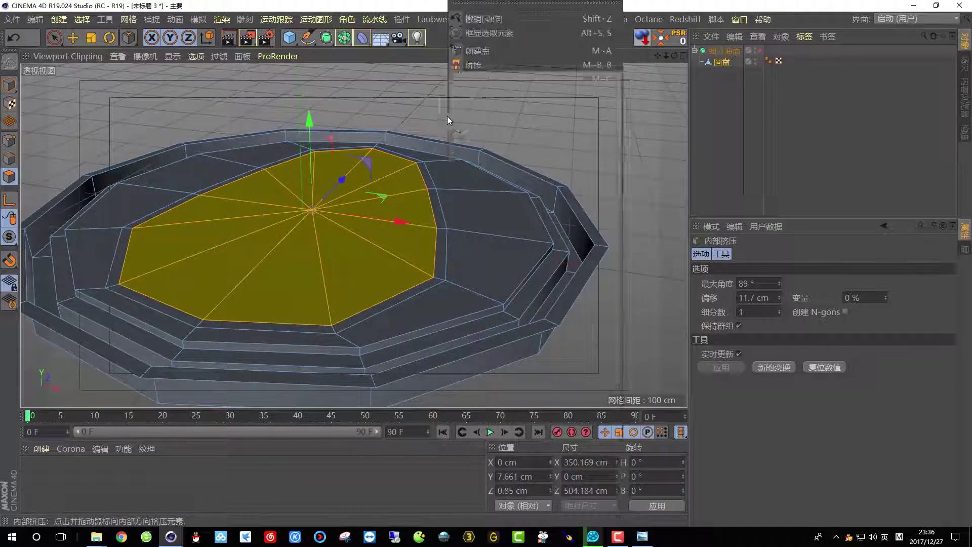
{"action": "left_click", "coordinate": [500, 278]}
{"action": "left_click_drag", "start_coordinate": [521, 131], "coordinate": [463, 137]}
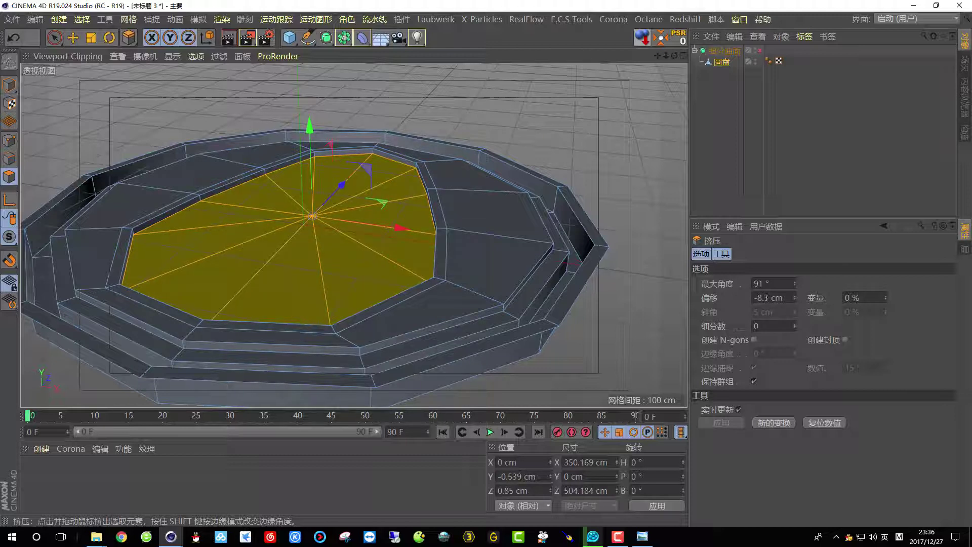
Step: Examine the recessed panel with subdivision smoothing switched on, and switch the smoothing off again
{"action": "scroll", "coordinate": [405, 203], "scroll_direction": "down", "scroll_amount": 4}
{"action": "left_click_drag", "start_coordinate": [409, 239], "coordinate": [384, 258], "text": "alt"}
{"action": "left_click", "coordinate": [757, 51]}
{"action": "scroll", "coordinate": [389, 214], "scroll_direction": "up", "scroll_amount": 3}
{"action": "left_click_drag", "start_coordinate": [379, 211], "coordinate": [372, 162], "text": "alt"}
{"action": "scroll", "coordinate": [327, 193], "scroll_direction": "up", "scroll_amount": 3}
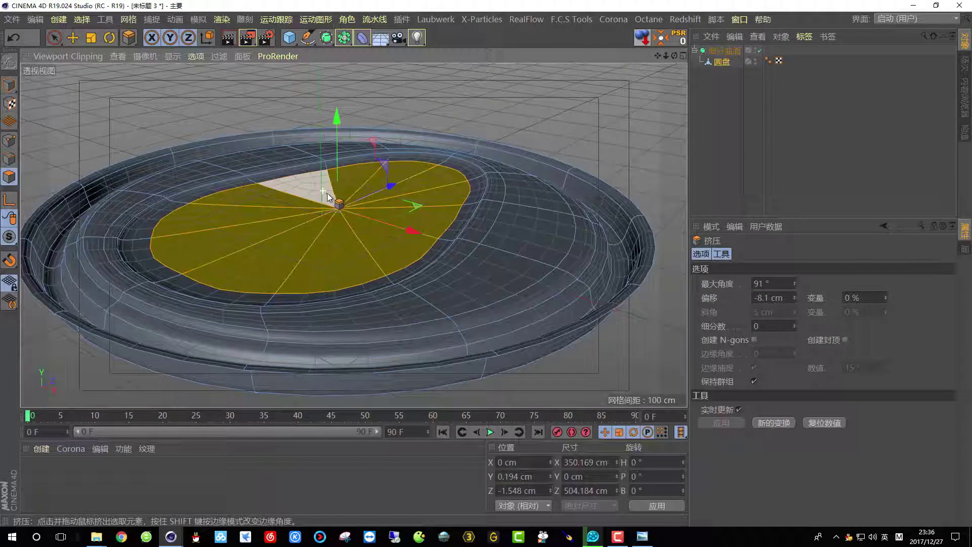
{"action": "scroll", "coordinate": [315, 253], "scroll_direction": "up", "scroll_amount": 3}
{"action": "left_click", "coordinate": [758, 51]}
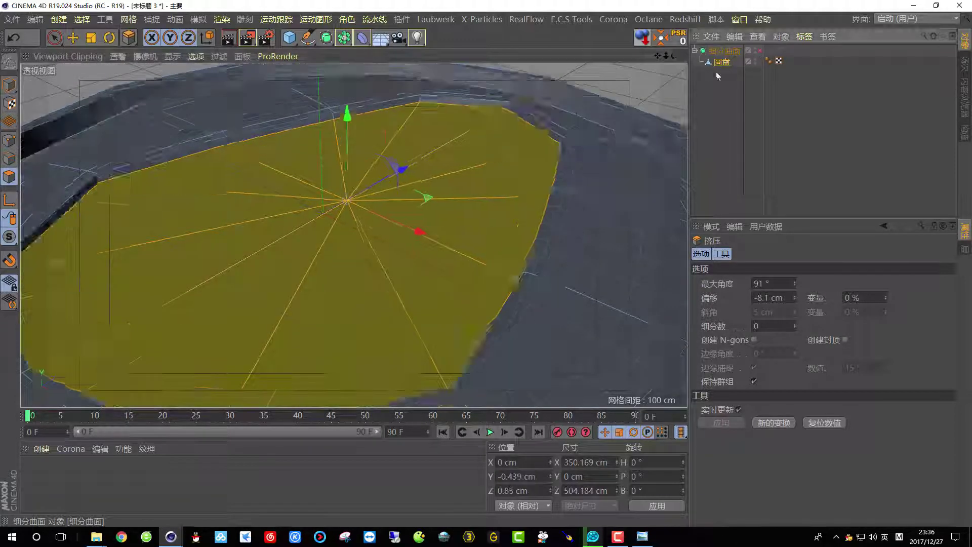
Step: Add a loop cut around the recess wall of the panel at about 42.27% offset
{"action": "scroll", "coordinate": [333, 187], "scroll_direction": "up", "scroll_amount": 2}
{"action": "right_click", "coordinate": [333, 186]}
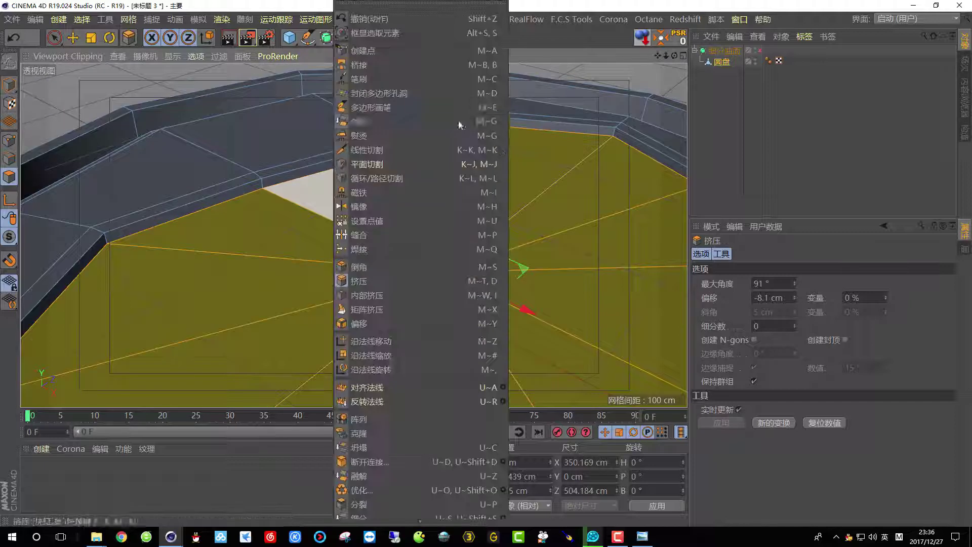
{"action": "left_click", "coordinate": [376, 179]}
{"action": "scroll", "coordinate": [304, 187], "scroll_direction": "up", "scroll_amount": 4}
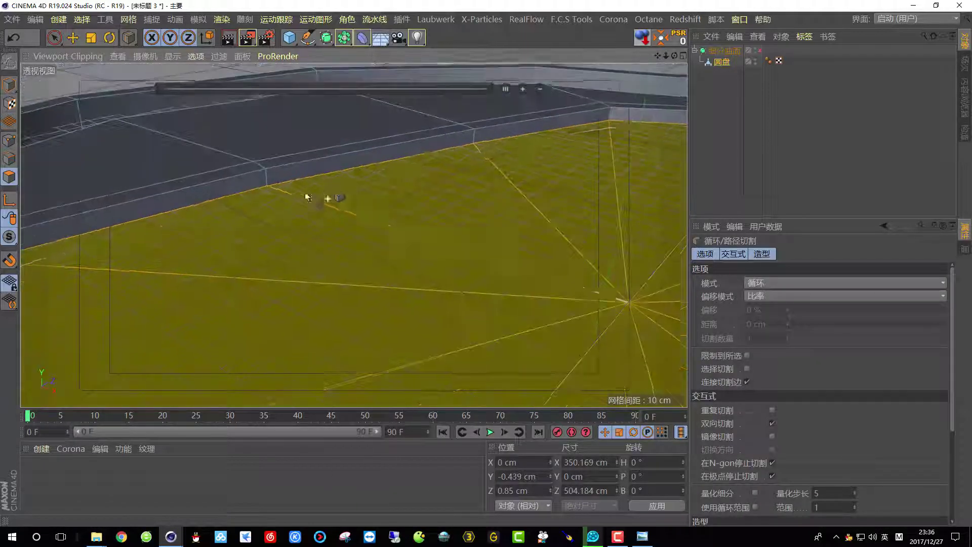
{"action": "left_click", "coordinate": [265, 177]}
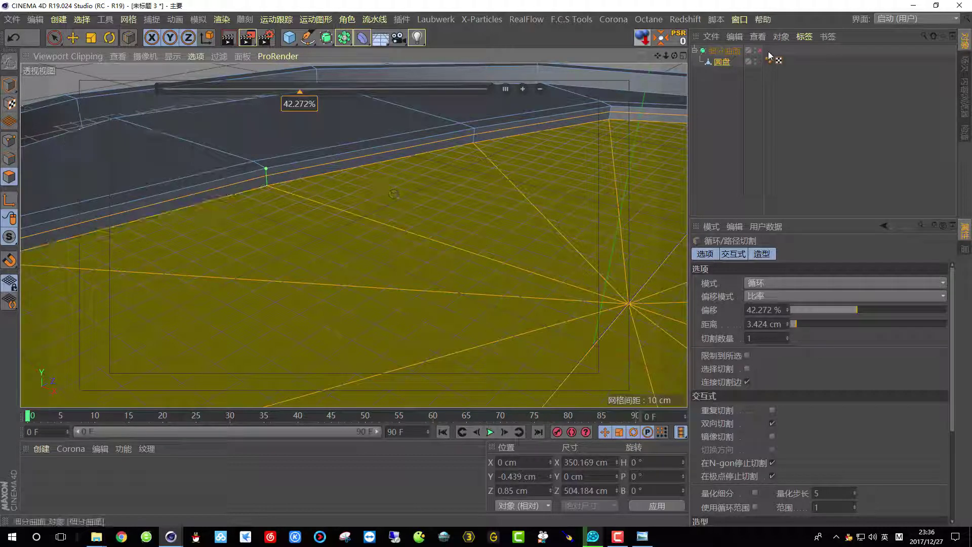
Step: Examine the smoothed lid in a viewport render and compare its panel outline with the top-view reference photo
{"action": "scroll", "coordinate": [373, 254], "scroll_direction": "down", "scroll_amount": 10}
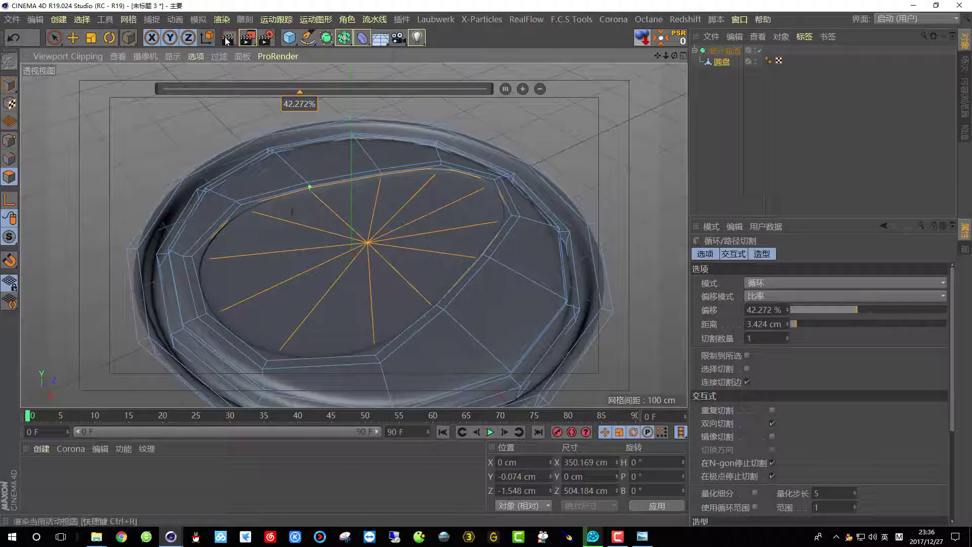
{"action": "left_click", "coordinate": [227, 38]}
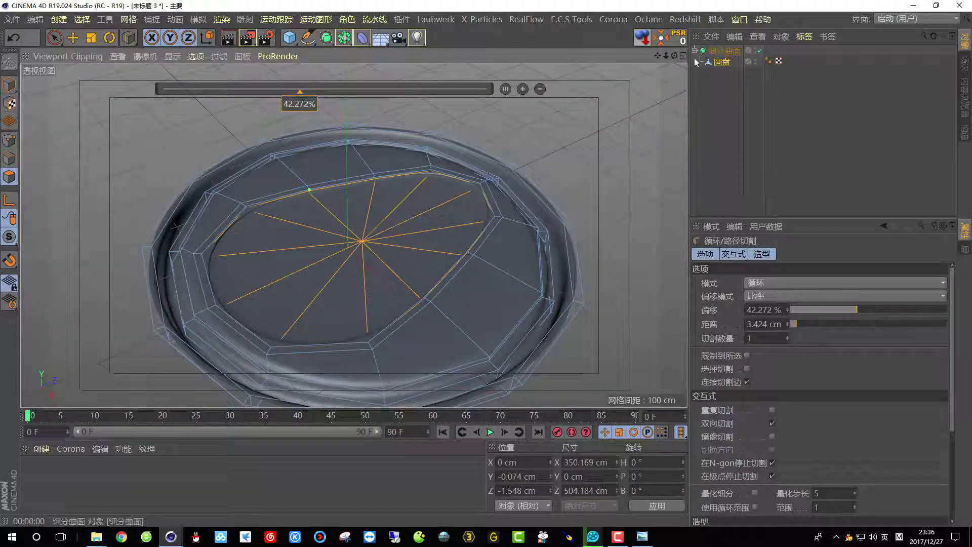
{"action": "middle_click", "coordinate": [568, 135]}
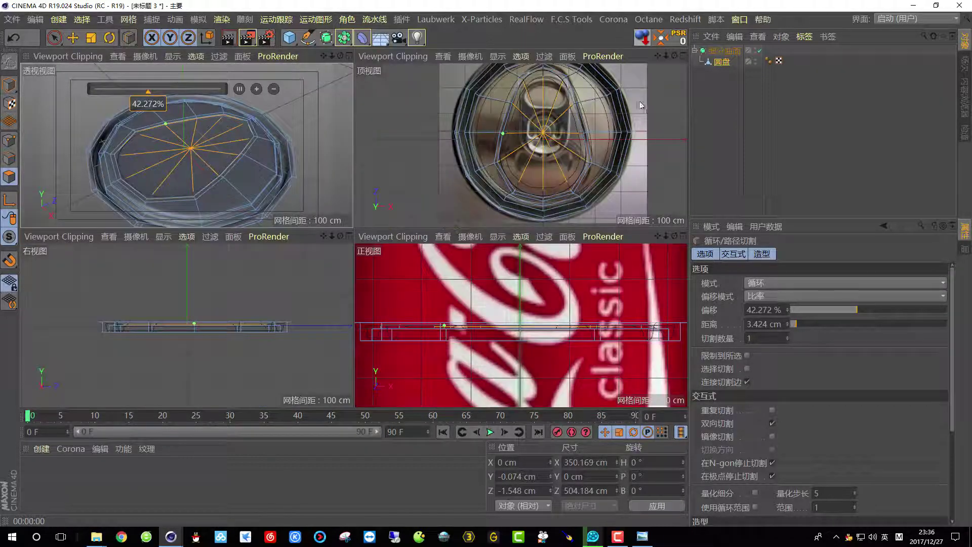
{"action": "left_click", "coordinate": [684, 56]}
{"action": "scroll", "coordinate": [415, 196], "scroll_direction": "down", "scroll_amount": 1}
{"action": "scroll", "coordinate": [415, 196], "scroll_direction": "up", "scroll_amount": 3}
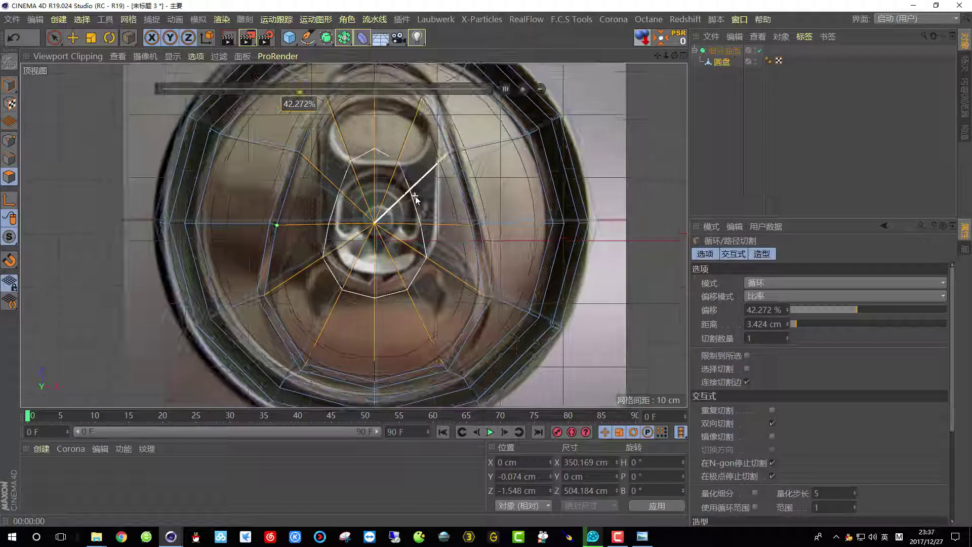
{"action": "scroll", "coordinate": [379, 226], "scroll_direction": "down", "scroll_amount": 2}
{"action": "scroll", "coordinate": [379, 229], "scroll_direction": "up", "scroll_amount": 5}
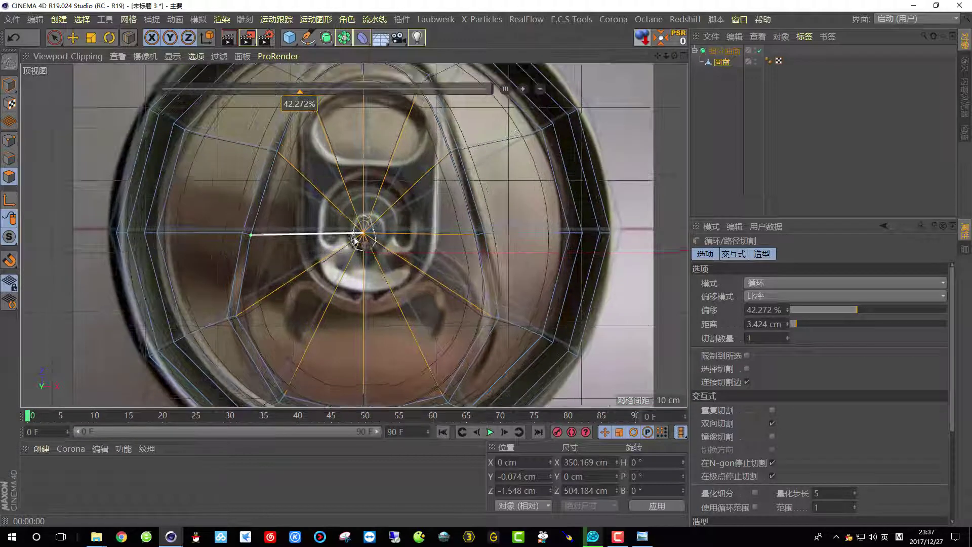
{"action": "scroll", "coordinate": [357, 225], "scroll_direction": "down", "scroll_amount": 1}
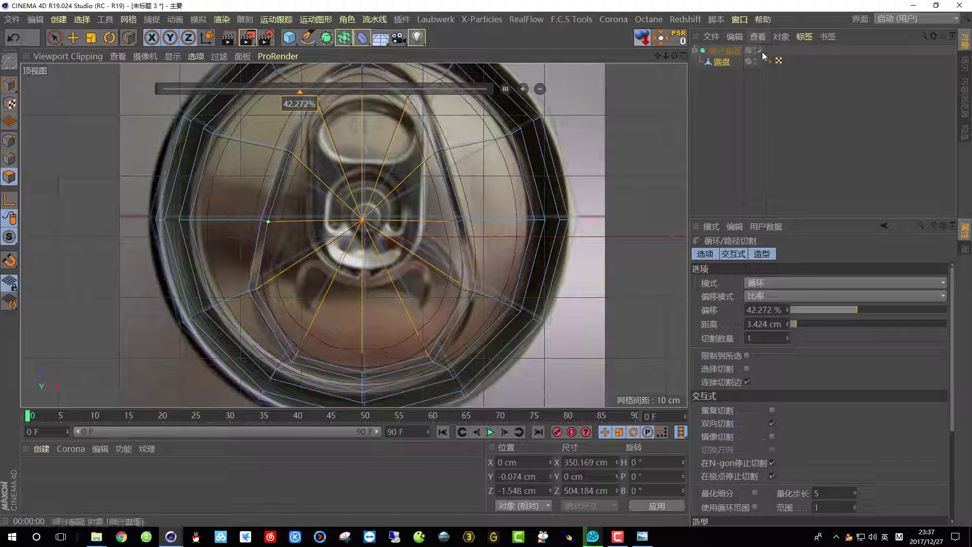
Step: Select all the wedge polygons of the recessed panel floor and dissolve them into a single polygon
{"action": "key", "text": "9"}
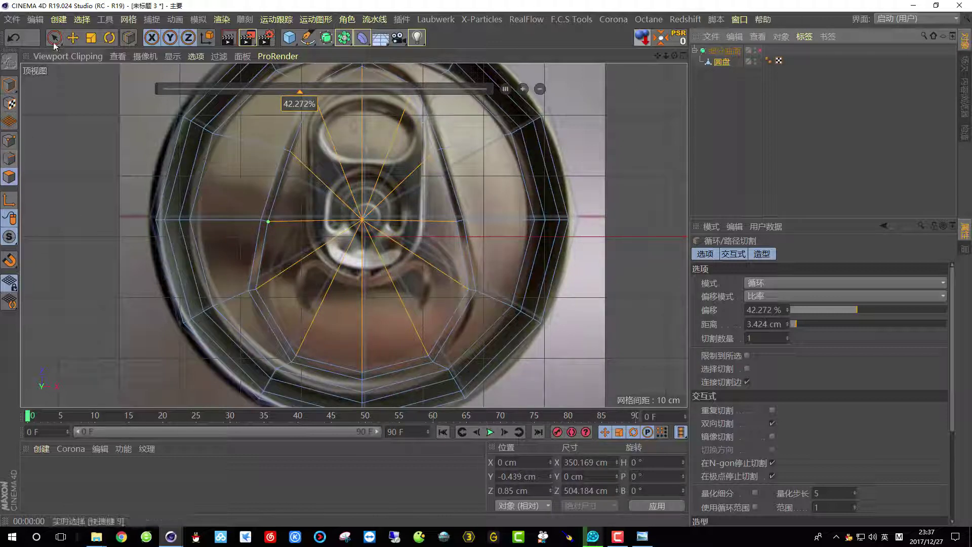
{"action": "left_click", "coordinate": [302, 253]}
{"action": "left_click", "coordinate": [319, 258]}
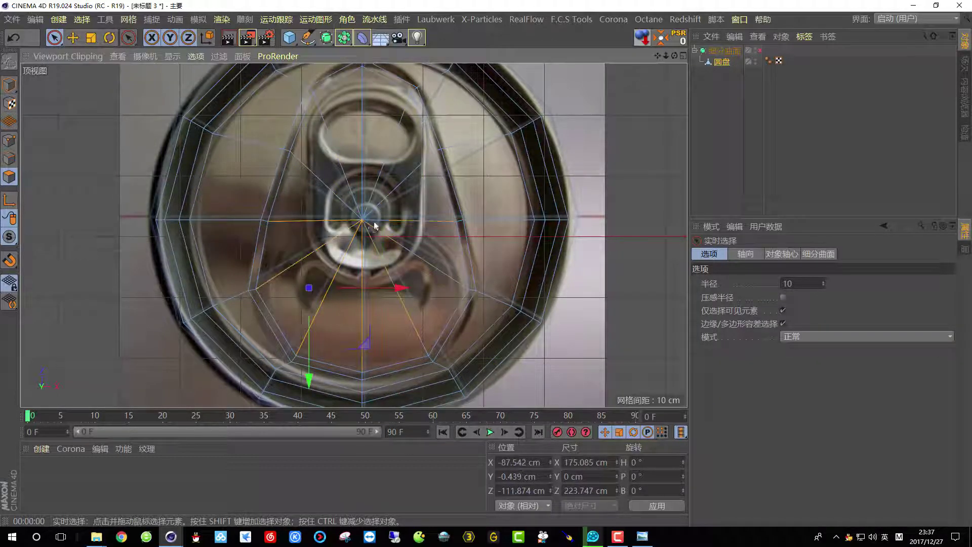
{"action": "left_click", "coordinate": [395, 182]}
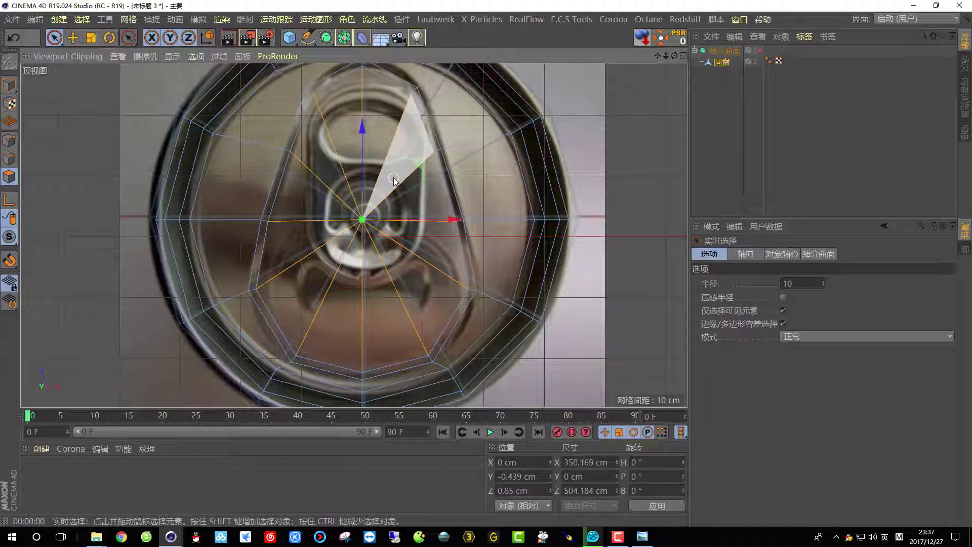
{"action": "right_click", "coordinate": [395, 181]}
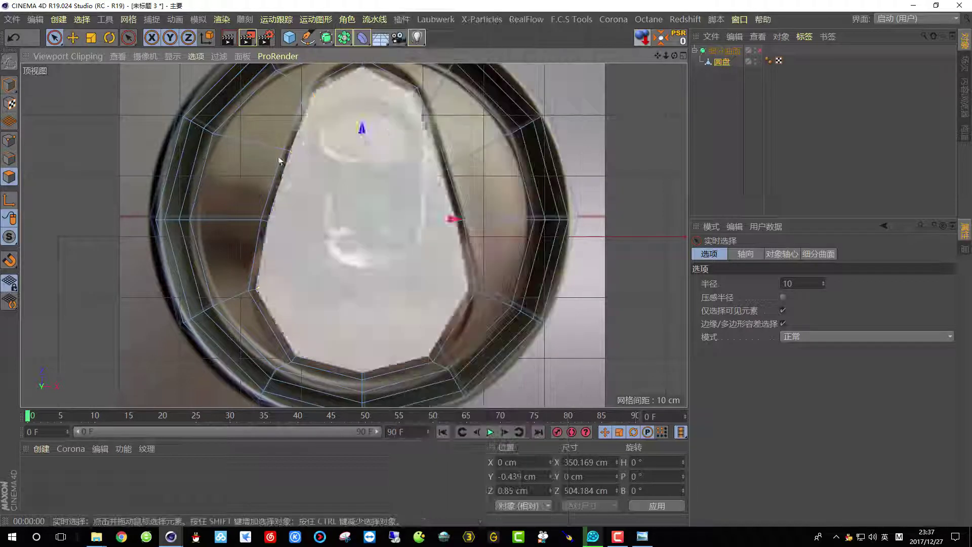
Step: Use Line Cut to cut the panel floor from its upper right corner point to its lower right corner point
{"action": "key", "text": "k"}
{"action": "key", "text": "k"}
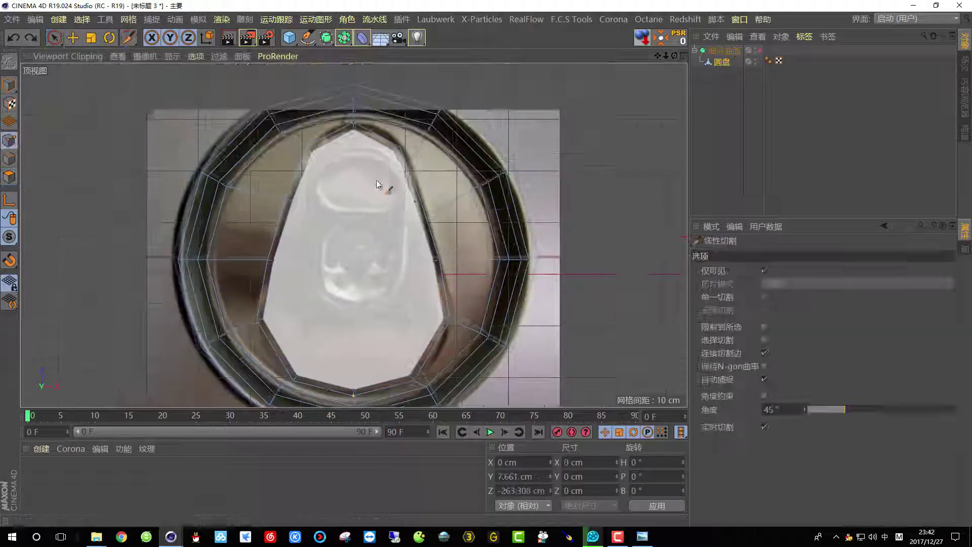
{"action": "right_click", "coordinate": [387, 129]}
{"action": "left_click", "coordinate": [429, 284]}
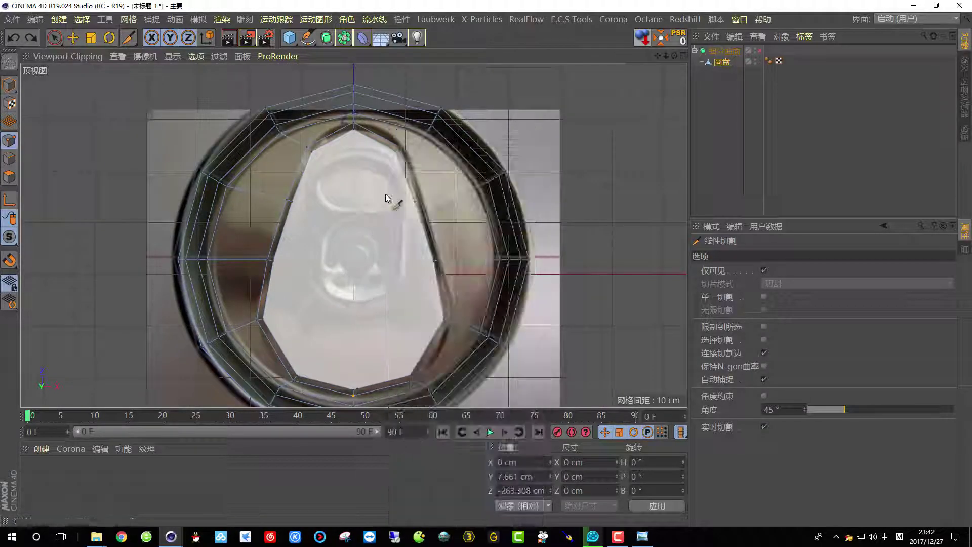
{"action": "left_click", "coordinate": [396, 152]}
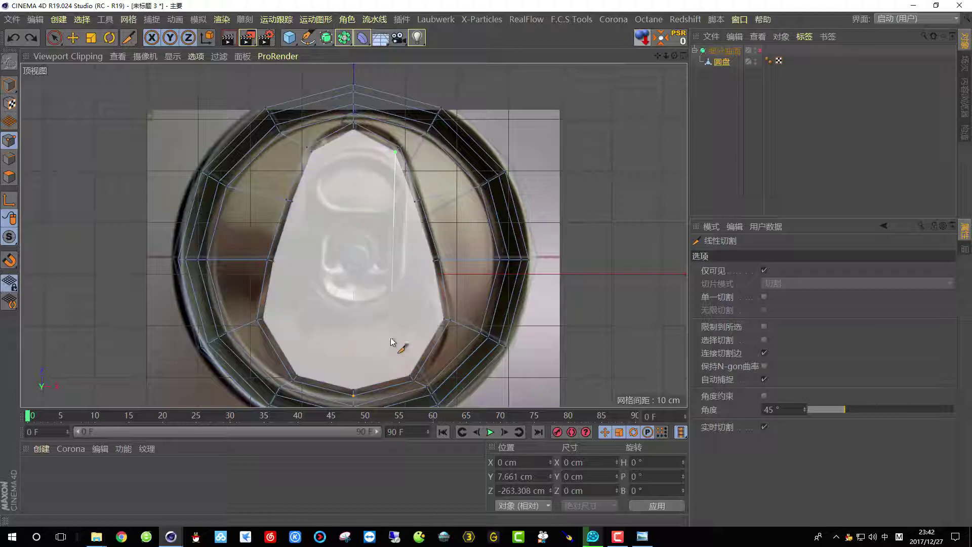
{"action": "left_click", "coordinate": [410, 376]}
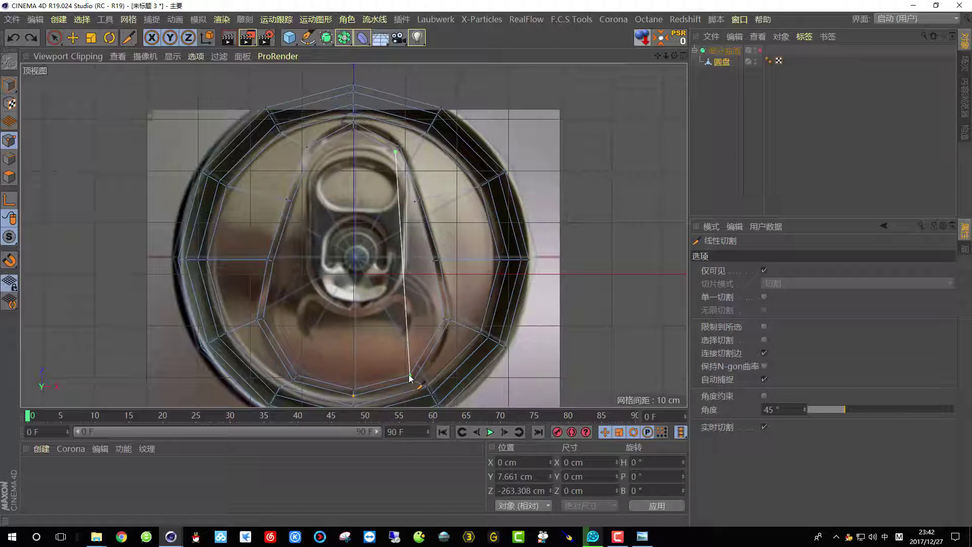
{"action": "key", "text": "space"}
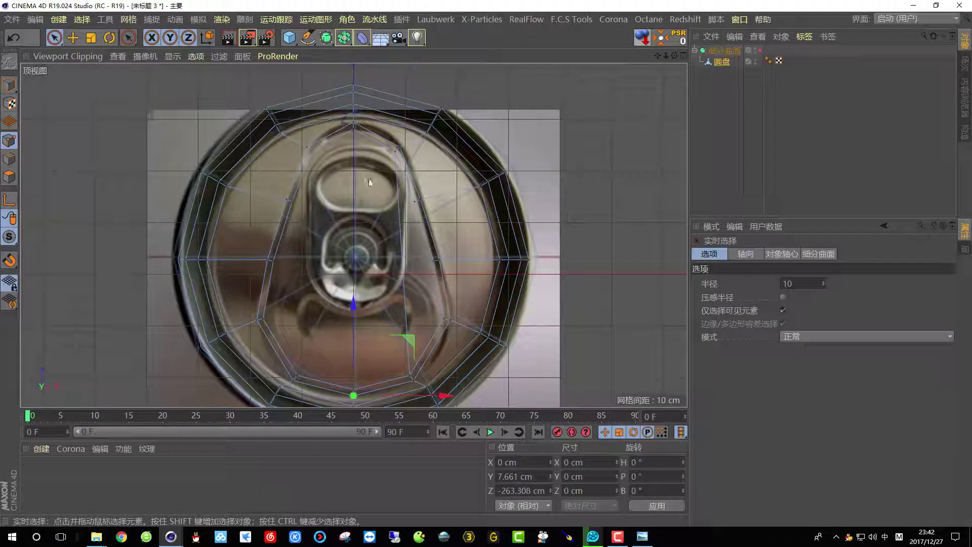
Step: Cut the panel floor vertically along its center line and between its upper left and lower left corner points
{"action": "key", "text": "space"}
{"action": "left_click", "coordinate": [354, 129]}
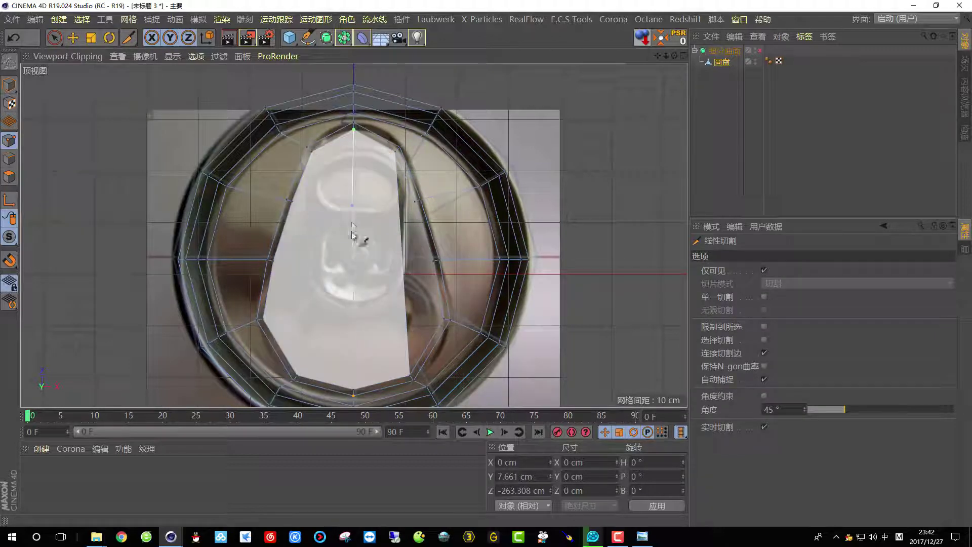
{"action": "left_click", "coordinate": [354, 393]}
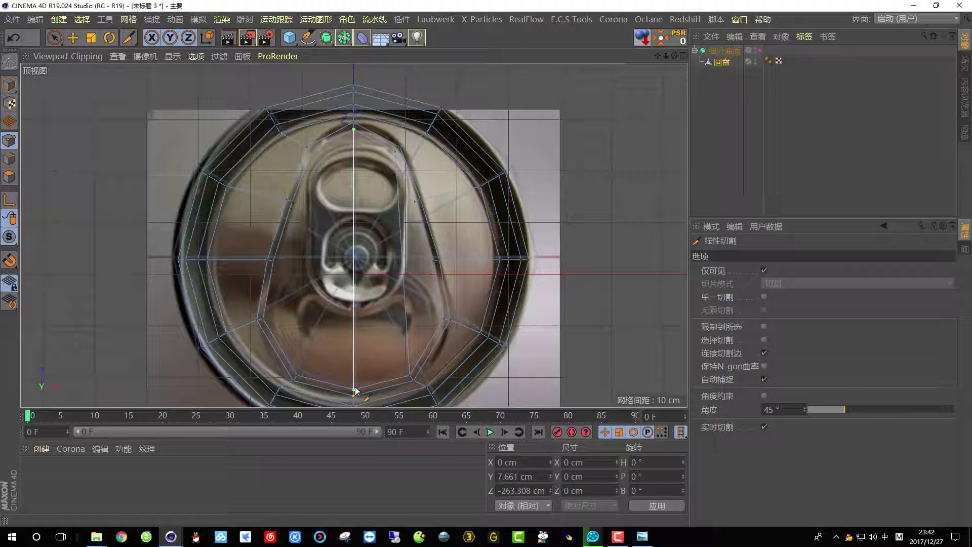
{"action": "key", "text": "space"}
{"action": "key", "text": "space"}
{"action": "left_click", "coordinate": [311, 152]}
{"action": "key", "text": "space"}
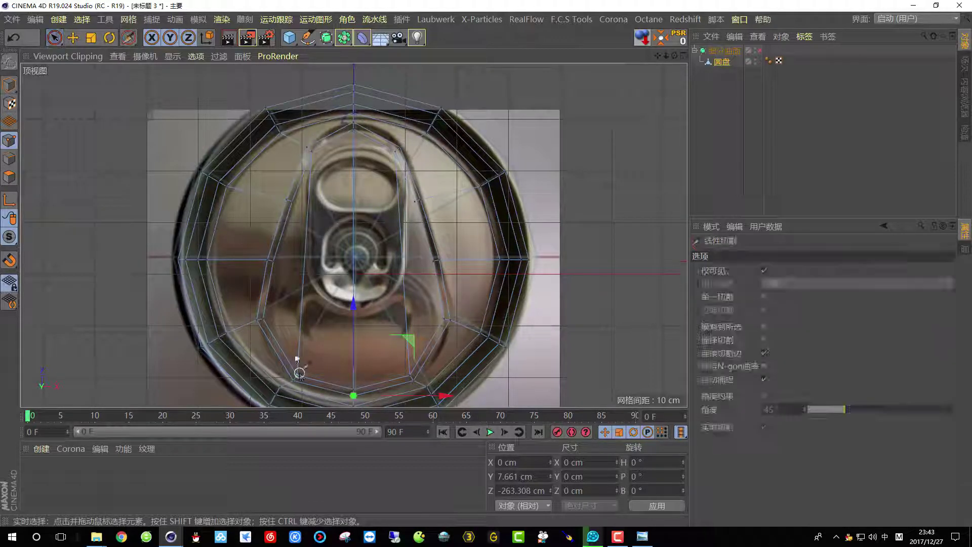
Step: Cut two horizontal lines across the panel floor, one between its widest side corners and one between its middle side points
{"action": "key", "text": "space"}
{"action": "left_click", "coordinate": [263, 319]}
{"action": "left_click", "coordinate": [448, 319]}
{"action": "key", "text": "space"}
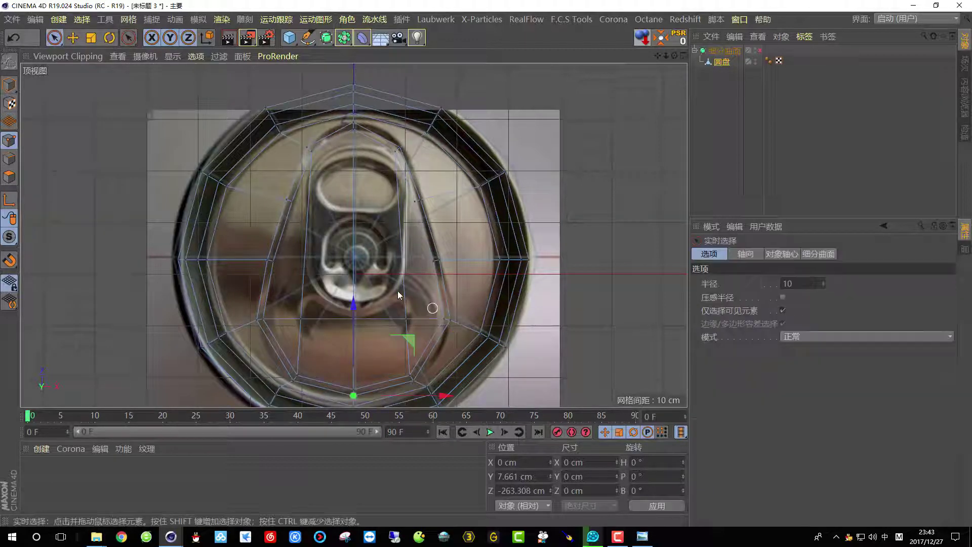
{"action": "key", "text": "space"}
{"action": "left_click", "coordinate": [274, 261]}
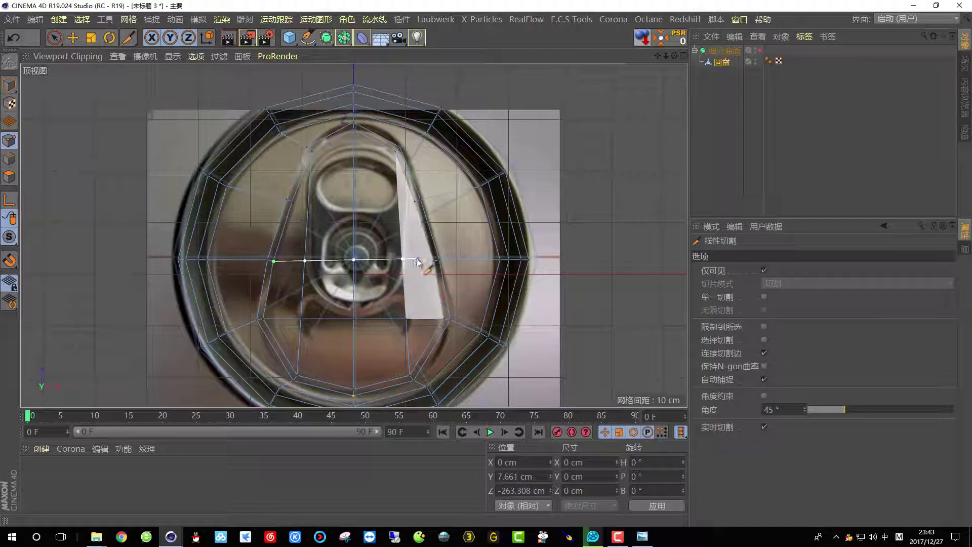
{"action": "left_click", "coordinate": [434, 262]}
{"action": "key", "text": "space"}
Step: Cut a third horizontal line across the upper part of the panel floor, starting from its upper left side point
{"action": "key", "text": "space"}
{"action": "left_click", "coordinate": [292, 201]}
{"action": "left_click", "coordinate": [409, 205]}
{"action": "key", "text": "space"}
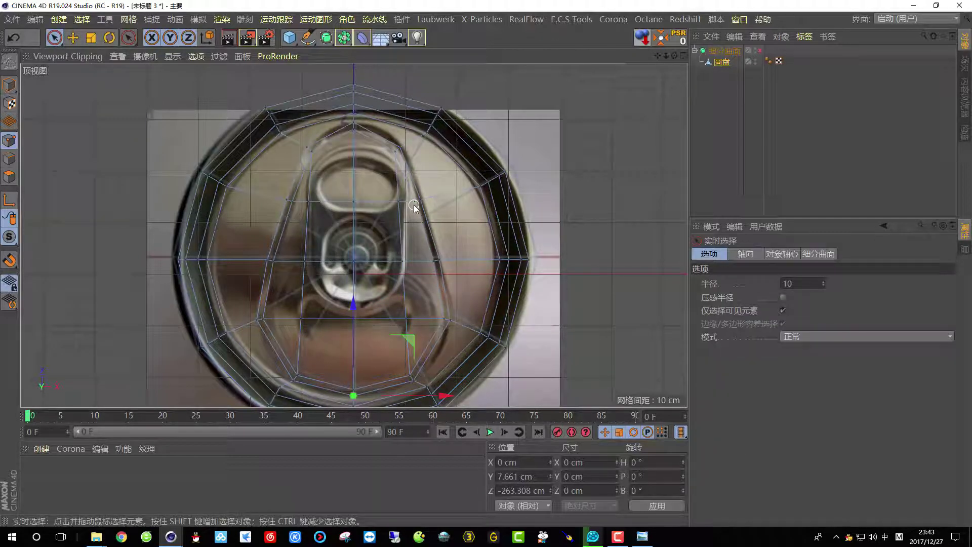
Step: Select the lowest row of polygons on the panel floor and inset them about 17.4 cm with Extrude Inner
{"action": "key", "text": "space"}
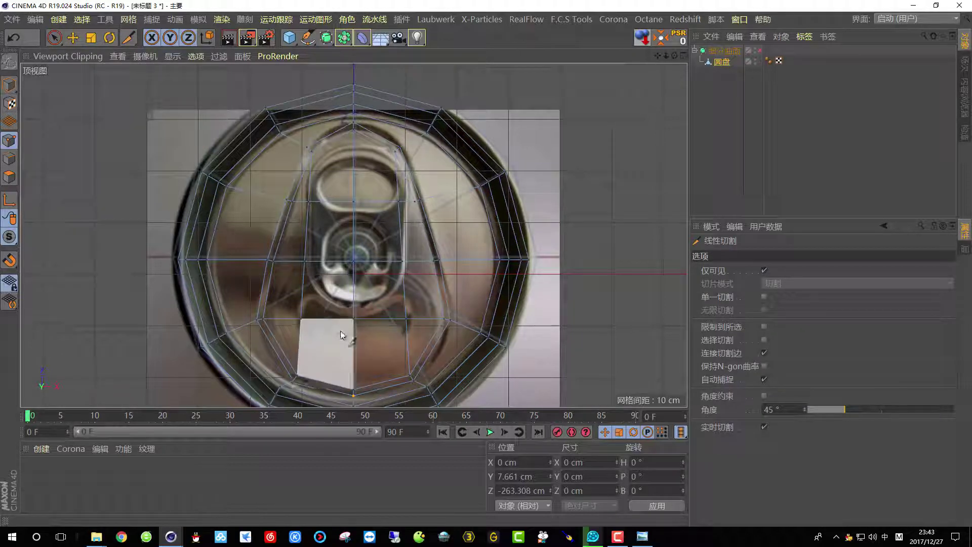
{"action": "scroll", "coordinate": [345, 334], "scroll_direction": "up", "scroll_amount": 4}
{"action": "middle_click_drag", "start_coordinate": [345, 325], "coordinate": [331, 264], "text": "alt"}
{"action": "scroll", "coordinate": [322, 281], "scroll_direction": "up", "scroll_amount": 1}
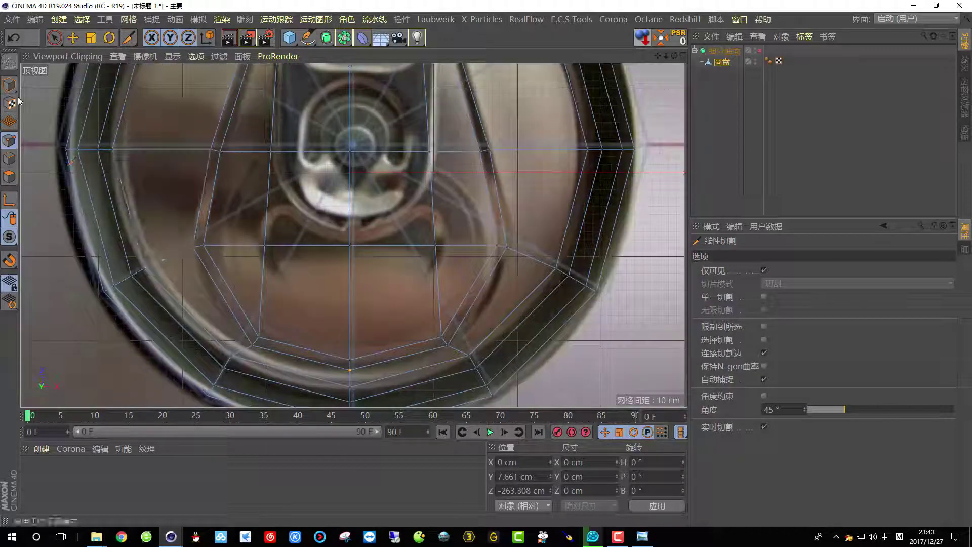
{"action": "key", "text": "space"}
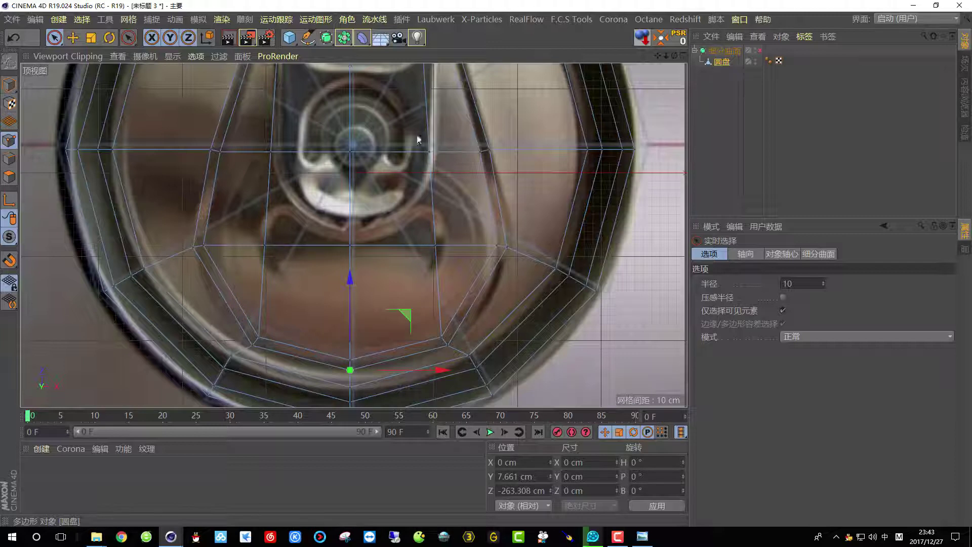
{"action": "left_click", "coordinate": [9, 177]}
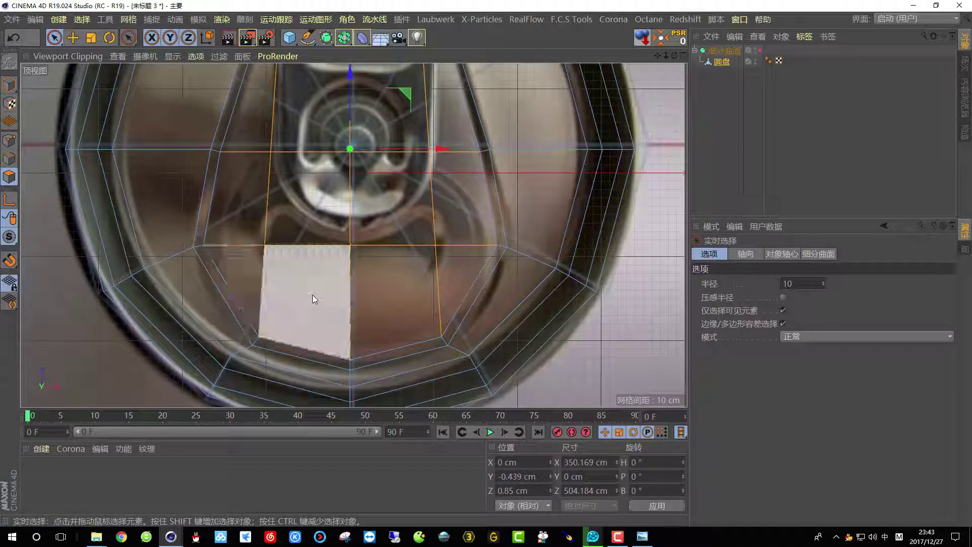
{"action": "left_click_drag", "start_coordinate": [254, 270], "coordinate": [375, 275]}
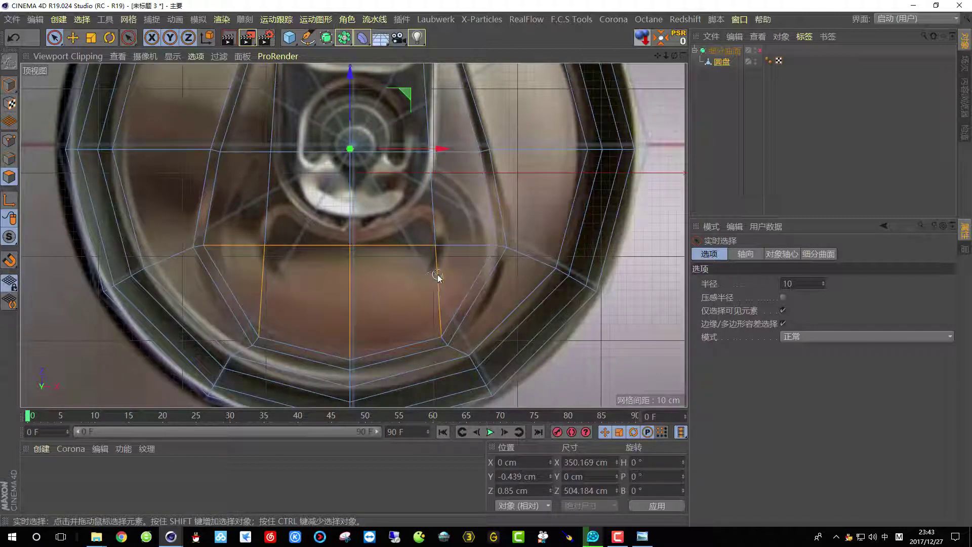
{"action": "left_click", "coordinate": [409, 275]}
{"action": "right_click", "coordinate": [399, 268]}
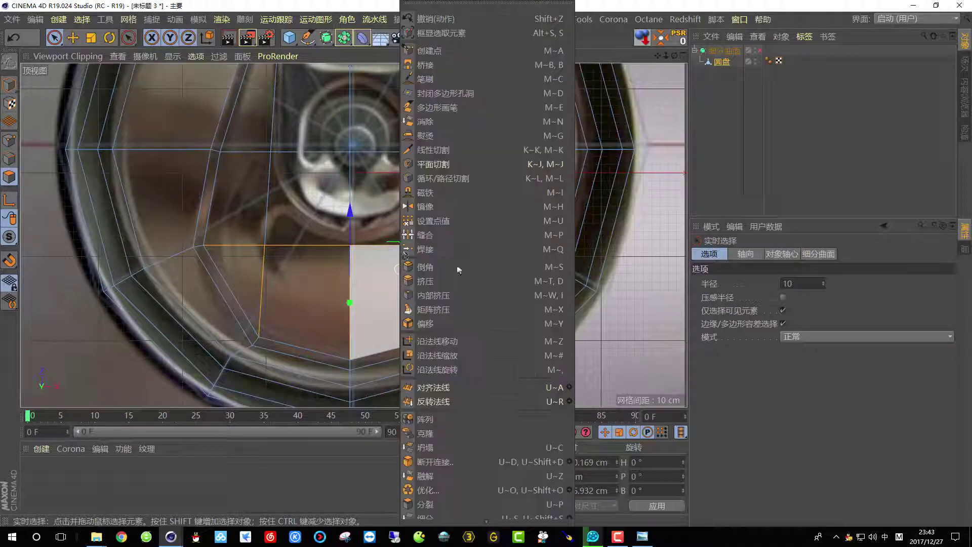
{"action": "left_click", "coordinate": [430, 306]}
{"action": "left_click_drag", "start_coordinate": [449, 292], "coordinate": [424, 291]}
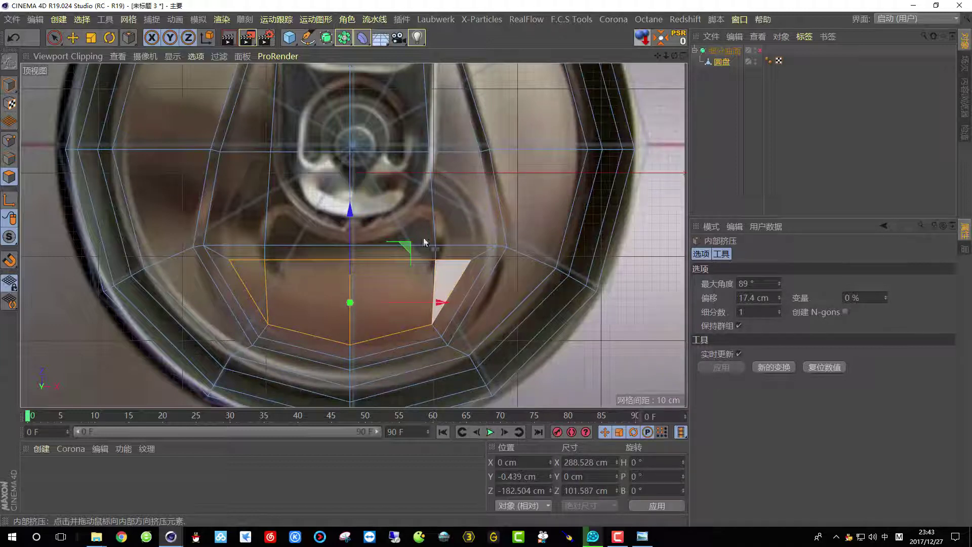
Step: Move the inset's upper center point pair up to about Z -97 cm and the two neighboring pairs up to about Z -77.7 cm
{"action": "left_click", "coordinate": [9, 85]}
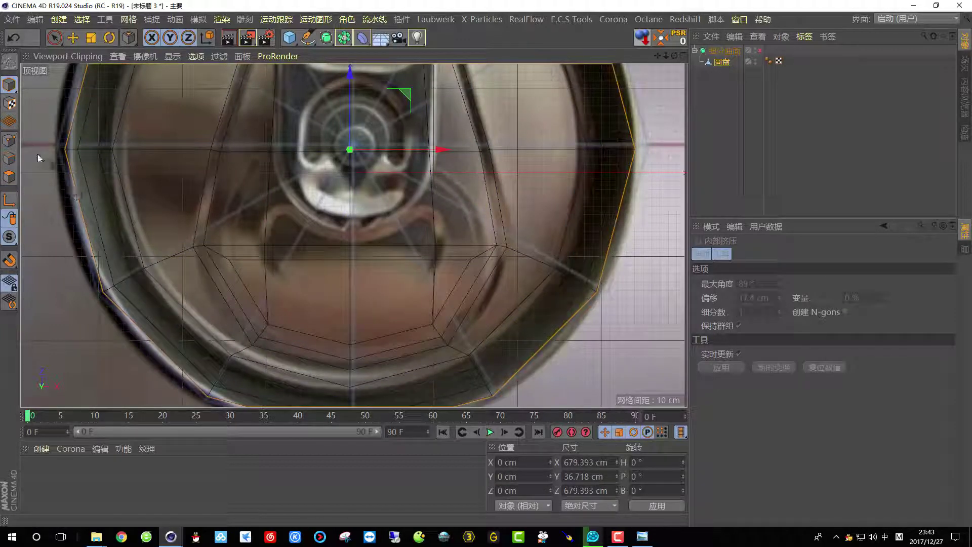
{"action": "left_click", "coordinate": [9, 140]}
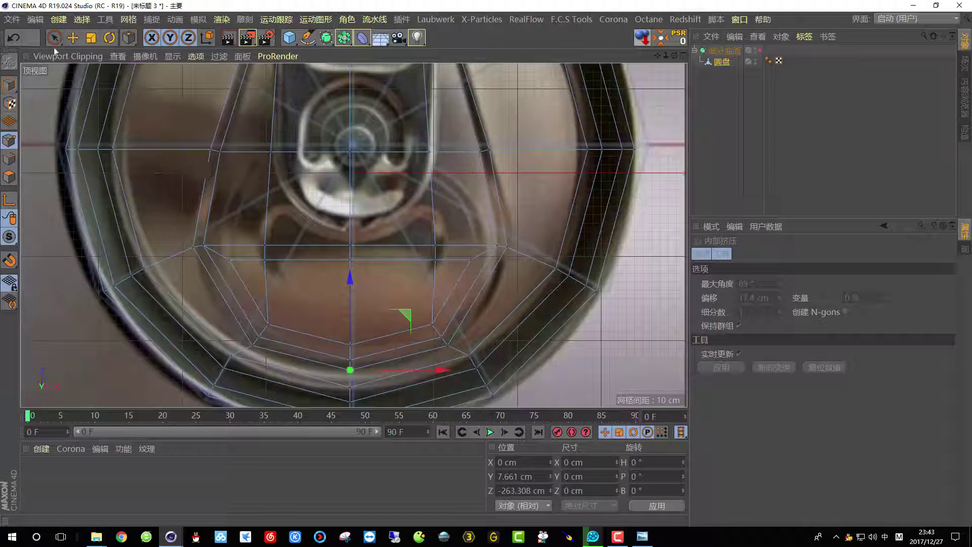
{"action": "left_click", "coordinate": [54, 38]}
{"action": "left_click_drag", "start_coordinate": [348, 270], "coordinate": [352, 189]}
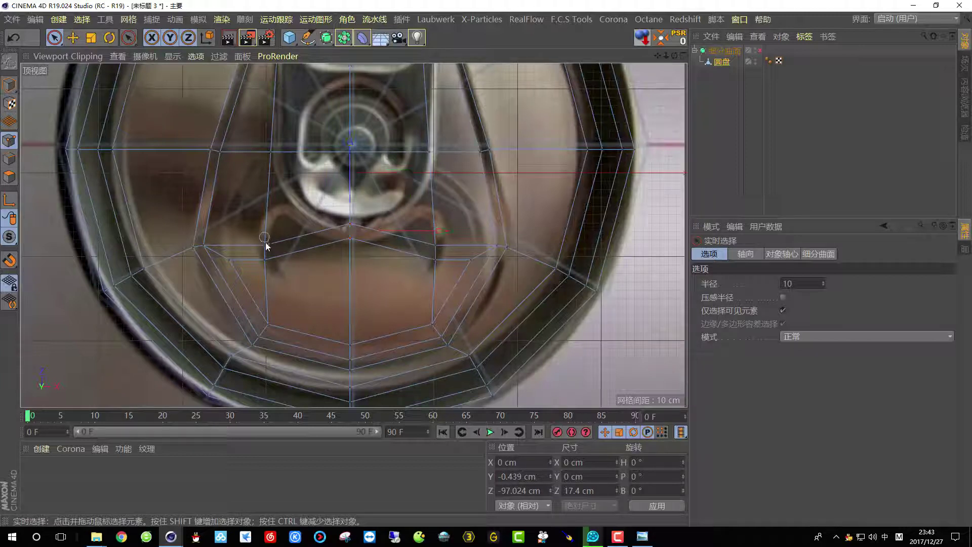
{"action": "left_click", "coordinate": [264, 250]}
{"action": "left_click", "coordinate": [434, 252], "text": "shift"}
{"action": "left_click_drag", "start_coordinate": [349, 200], "coordinate": [342, 159]}
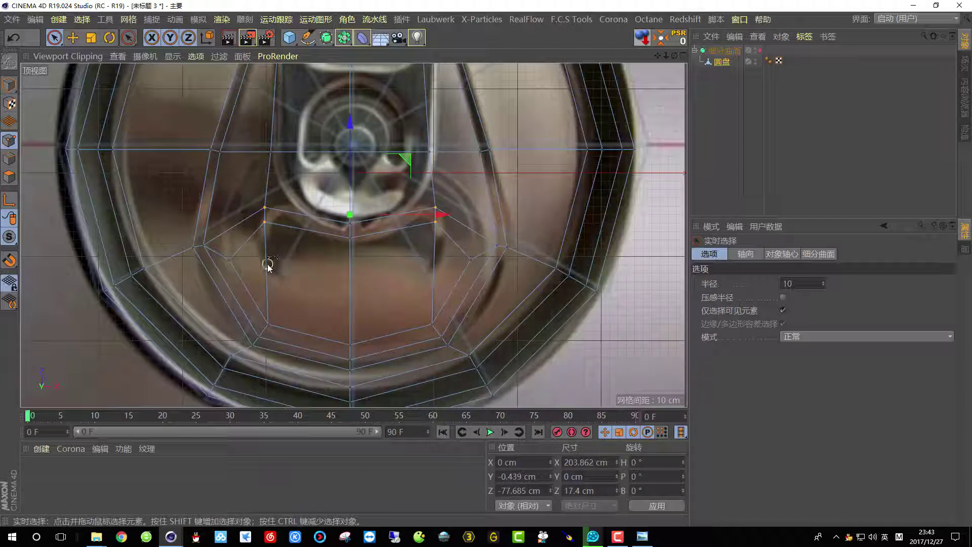
Step: Scale the inset shape's two outer upper corner points inward along X to about 258.5 cm apart
{"action": "left_click", "coordinate": [227, 259]}
{"action": "left_click", "coordinate": [466, 261], "text": "shift"}
{"action": "key", "text": "t"}
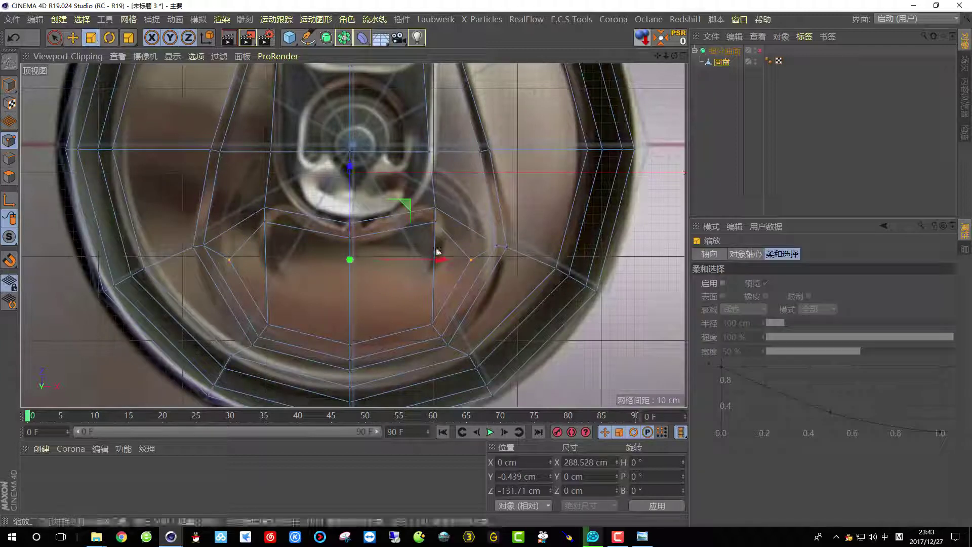
{"action": "left_click_drag", "start_coordinate": [444, 260], "coordinate": [434, 261]}
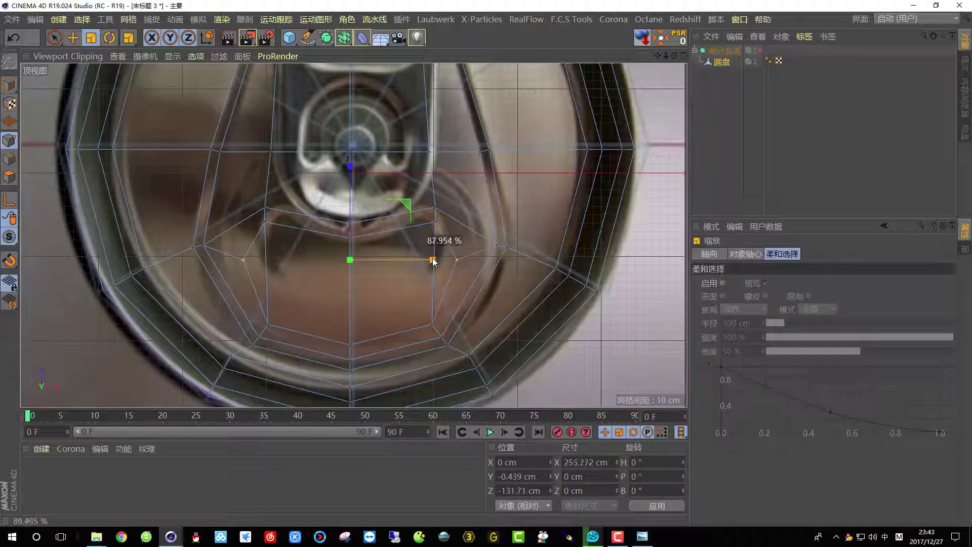
{"action": "left_click_drag", "start_coordinate": [434, 258], "coordinate": [434, 258]}
Step: Extrude the inset opening polygons down into the lid by about 9.2 cm
{"action": "left_click", "coordinate": [683, 56]}
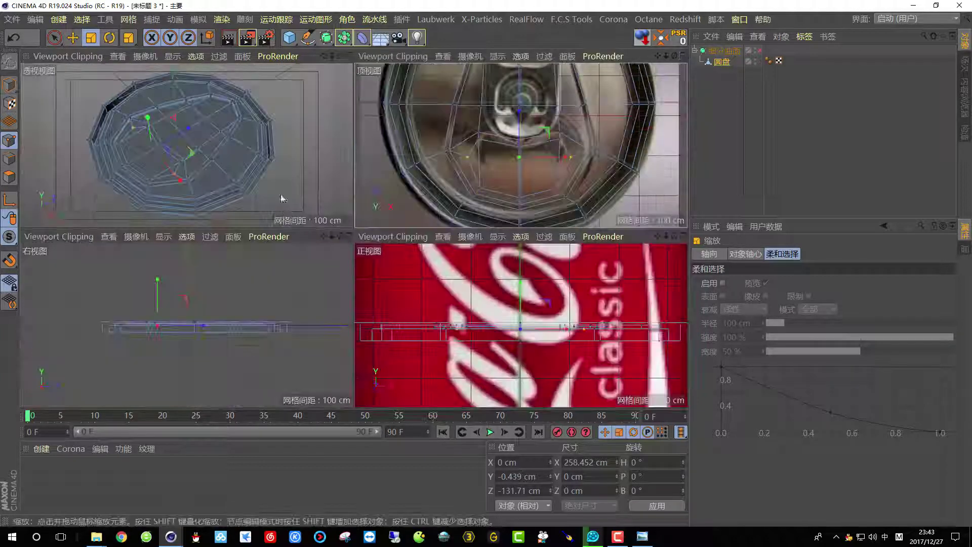
{"action": "scroll", "coordinate": [129, 148], "scroll_direction": "up", "scroll_amount": 3}
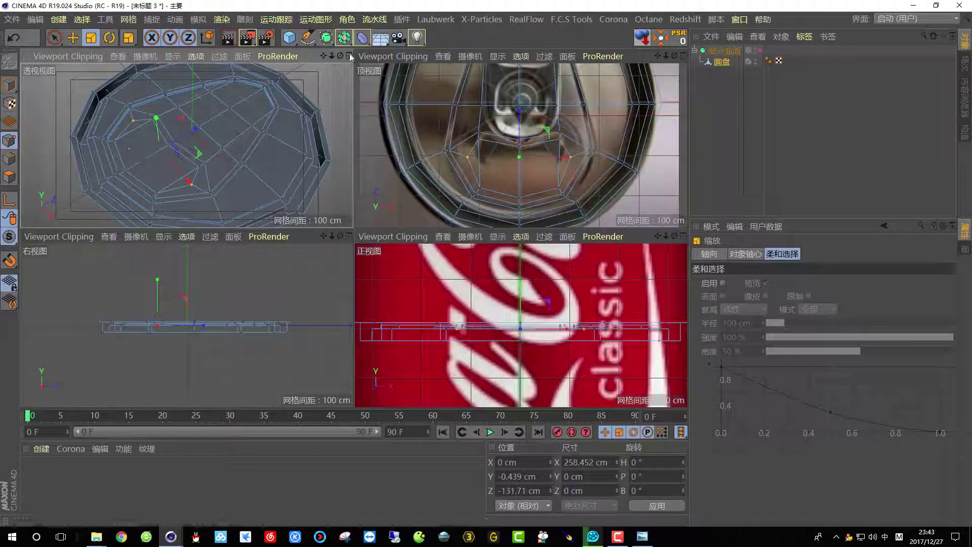
{"action": "left_click", "coordinate": [349, 55]}
{"action": "left_click_drag", "start_coordinate": [246, 186], "coordinate": [273, 213], "text": "alt"}
{"action": "left_click", "coordinate": [9, 177]}
{"action": "left_click_drag", "start_coordinate": [398, 293], "coordinate": [312, 238], "text": "alt"}
{"action": "right_click", "coordinate": [318, 223]}
{"action": "left_click", "coordinate": [365, 284]}
{"action": "left_click_drag", "start_coordinate": [363, 283], "coordinate": [305, 267]}
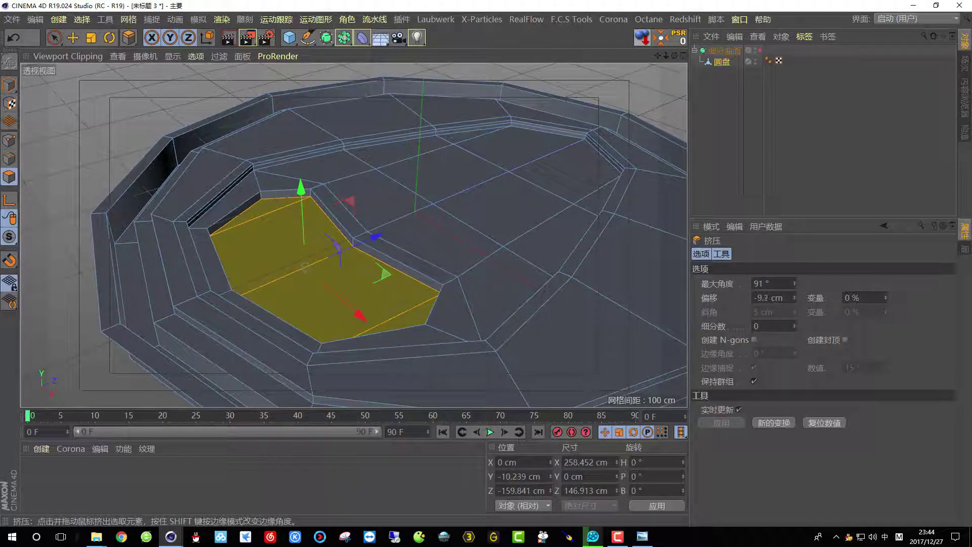
Step: Enable the subdivision surface and extrude the opening's floor a second time by about -8.5 cm
{"action": "left_click", "coordinate": [759, 50]}
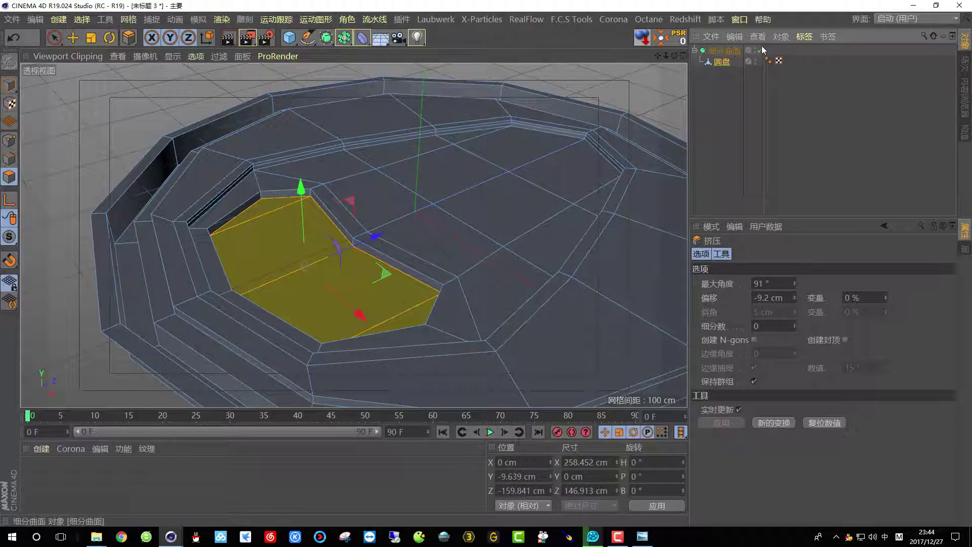
{"action": "scroll", "coordinate": [329, 223], "scroll_direction": "up", "scroll_amount": 5}
{"action": "middle_click_drag", "start_coordinate": [328, 223], "coordinate": [330, 198], "text": "alt"}
{"action": "left_click_drag", "start_coordinate": [380, 269], "coordinate": [349, 269]}
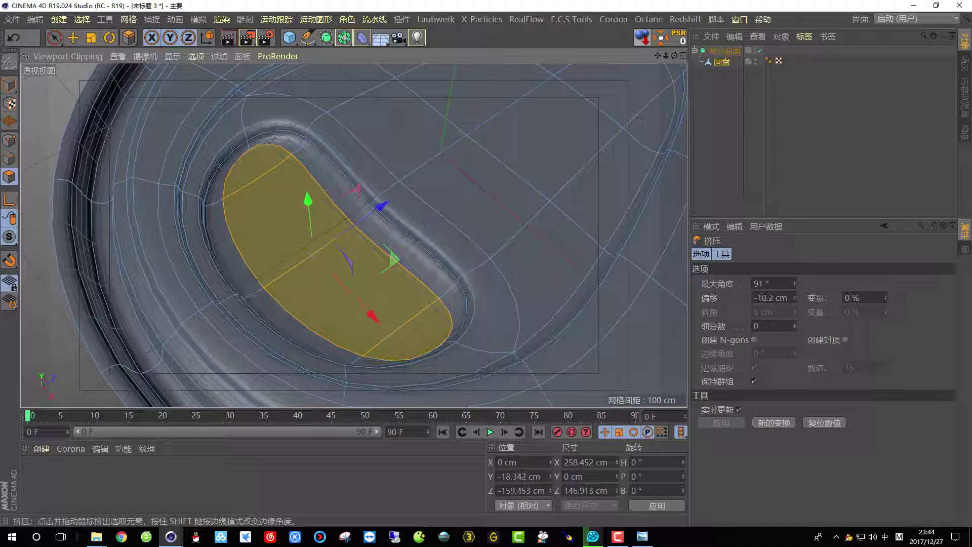
{"action": "left_click_drag", "start_coordinate": [349, 269], "coordinate": [354, 269]}
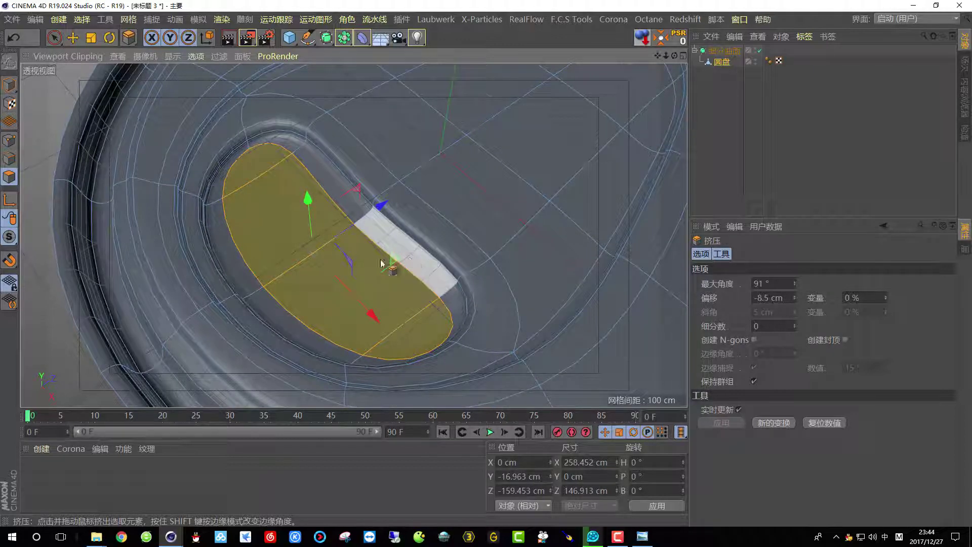
Step: Render the smoothed lid in the perspective view and compare the opening's outline with the top reference photo
{"action": "left_click", "coordinate": [230, 37]}
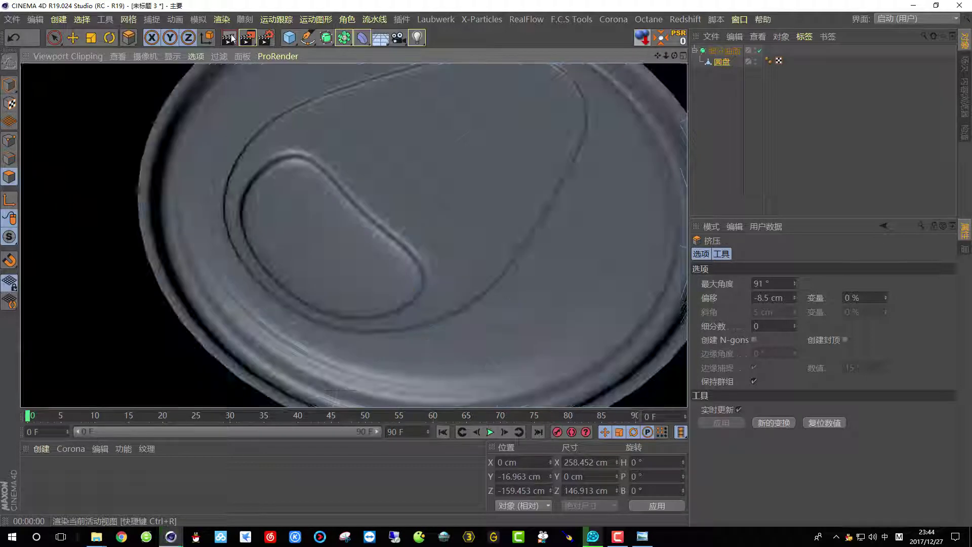
{"action": "scroll", "coordinate": [317, 244], "scroll_direction": "down", "scroll_amount": 4}
{"action": "middle_click_drag", "start_coordinate": [339, 235], "coordinate": [285, 260], "text": "alt"}
{"action": "scroll", "coordinate": [339, 235], "scroll_direction": "down", "scroll_amount": 3}
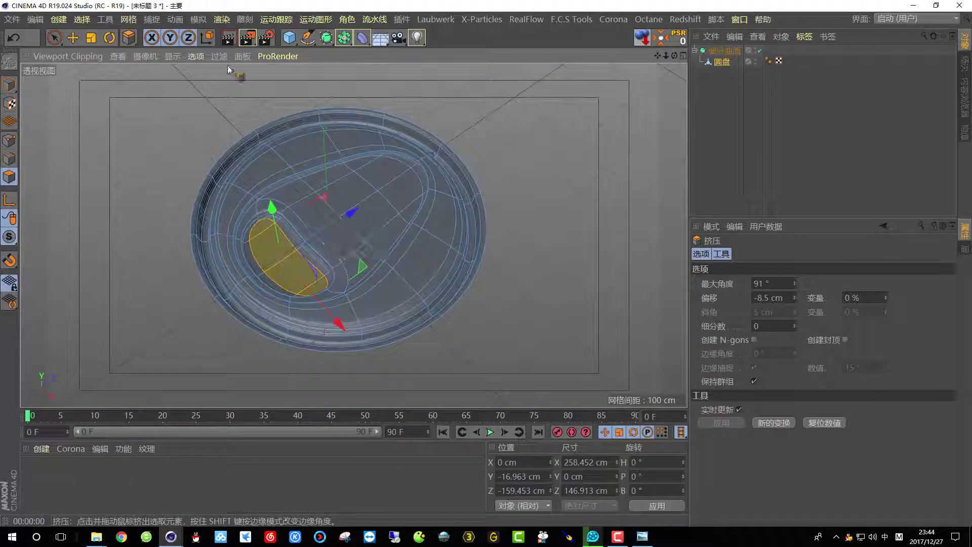
{"action": "left_click", "coordinate": [228, 37]}
{"action": "left_click_drag", "start_coordinate": [219, 234], "coordinate": [294, 181], "text": "alt"}
{"action": "left_click", "coordinate": [684, 58]}
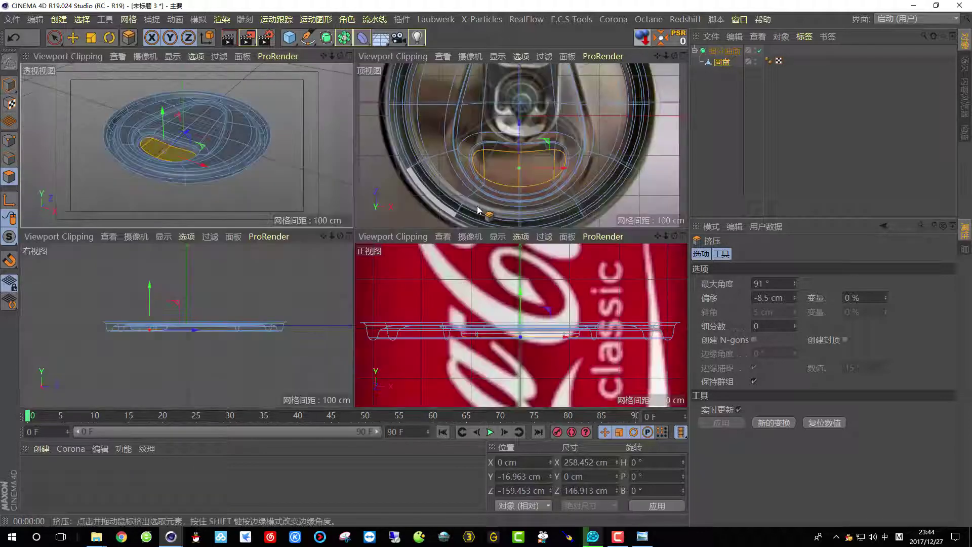
{"action": "middle_click", "coordinate": [405, 222]}
{"action": "scroll", "coordinate": [405, 223], "scroll_direction": "up", "scroll_amount": 5}
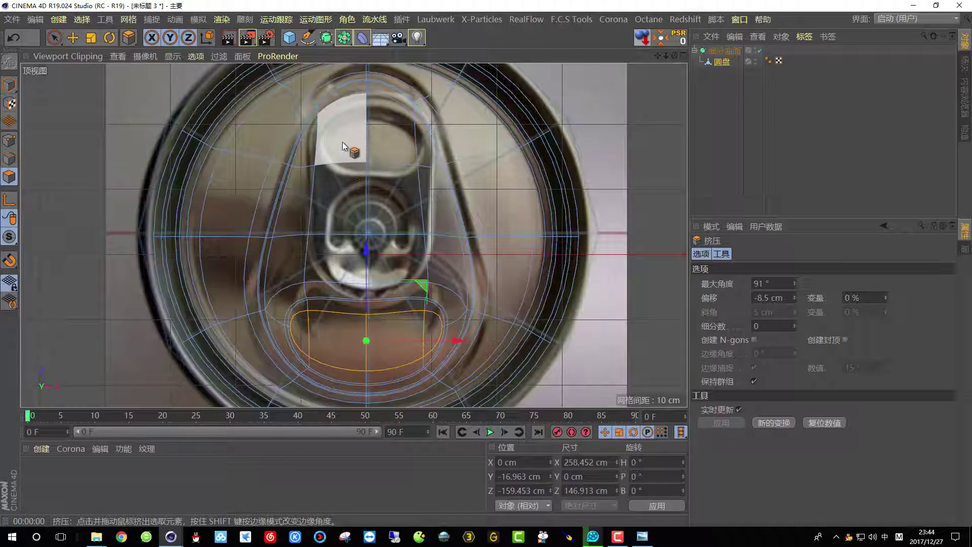
{"action": "left_click", "coordinate": [685, 57]}
Step: Raise the opening's floor polygons to about Y -13.3 cm and inspect them from beneath the lid
{"action": "middle_click", "coordinate": [258, 201]}
{"action": "scroll", "coordinate": [258, 201], "scroll_direction": "up", "scroll_amount": 3}
{"action": "left_click_drag", "start_coordinate": [339, 248], "coordinate": [286, 276], "text": "alt"}
{"action": "middle_click_drag", "start_coordinate": [318, 277], "coordinate": [306, 235], "text": "alt"}
{"action": "left_click_drag", "start_coordinate": [287, 242], "coordinate": [202, 229], "text": "alt"}
{"action": "scroll", "coordinate": [332, 261], "scroll_direction": "up", "scroll_amount": 4}
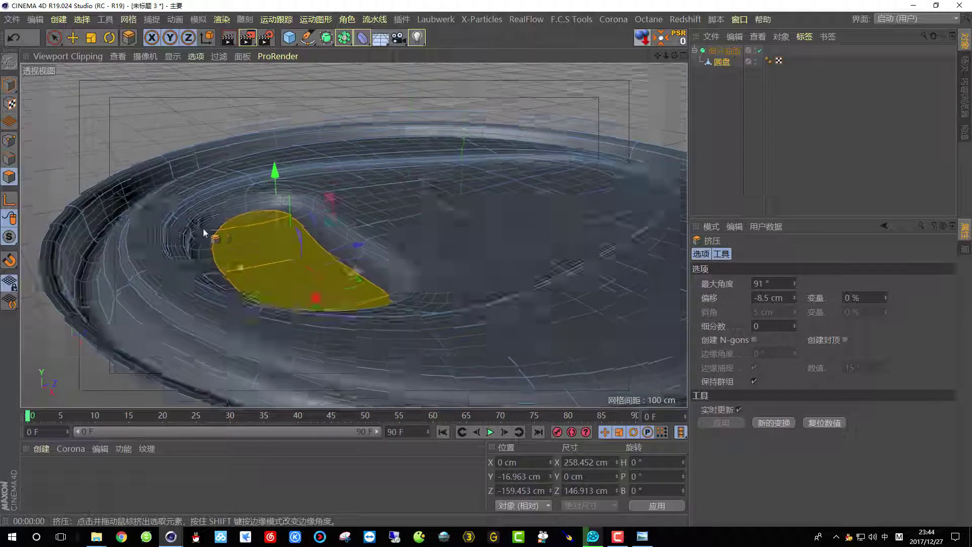
{"action": "right_click_drag", "start_coordinate": [203, 228], "coordinate": [291, 245], "text": "alt"}
{"action": "left_click_drag", "start_coordinate": [291, 245], "coordinate": [347, 173], "text": "alt"}
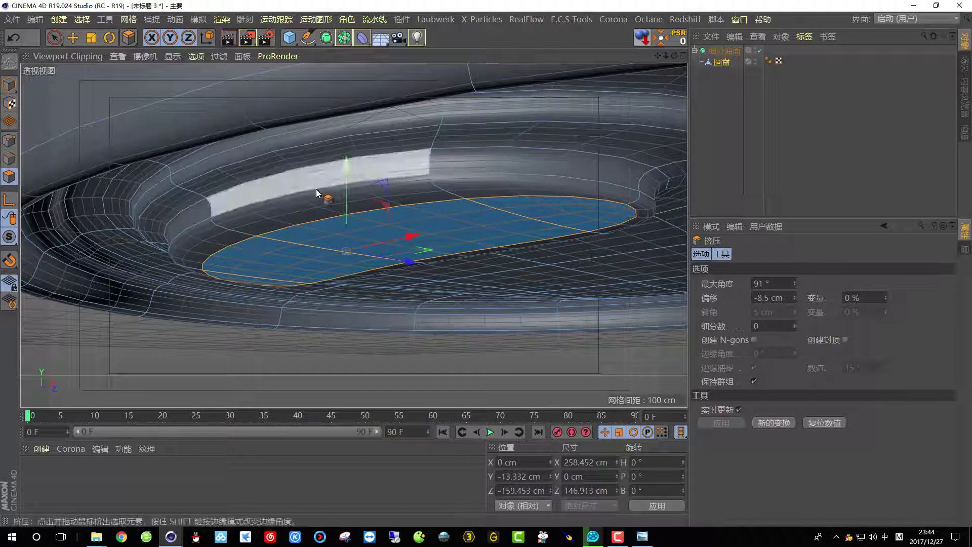
Step: Loop-select the side wall polygons around the opening and move them up to about Y -6.3 cm
{"action": "left_click", "coordinate": [81, 19]}
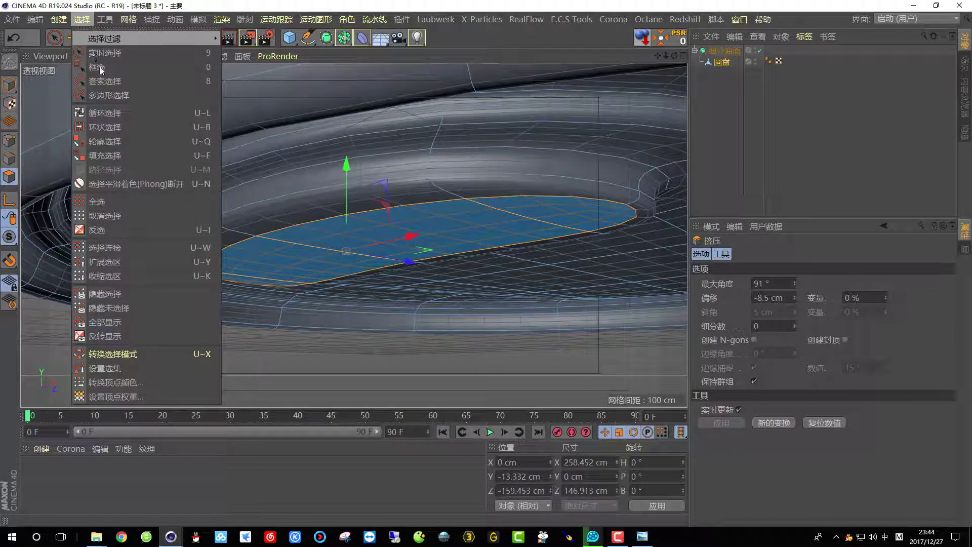
{"action": "left_click", "coordinate": [105, 114]}
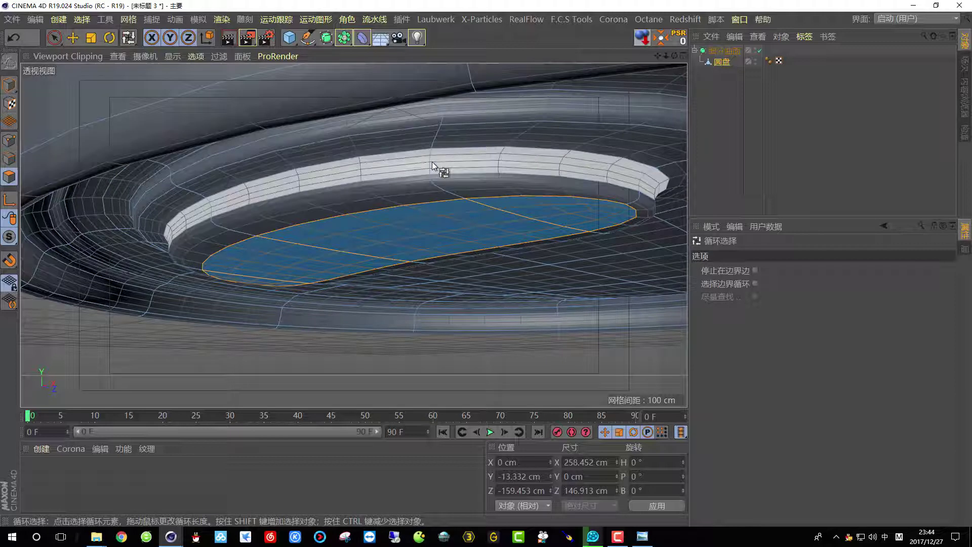
{"action": "left_click", "coordinate": [432, 162]}
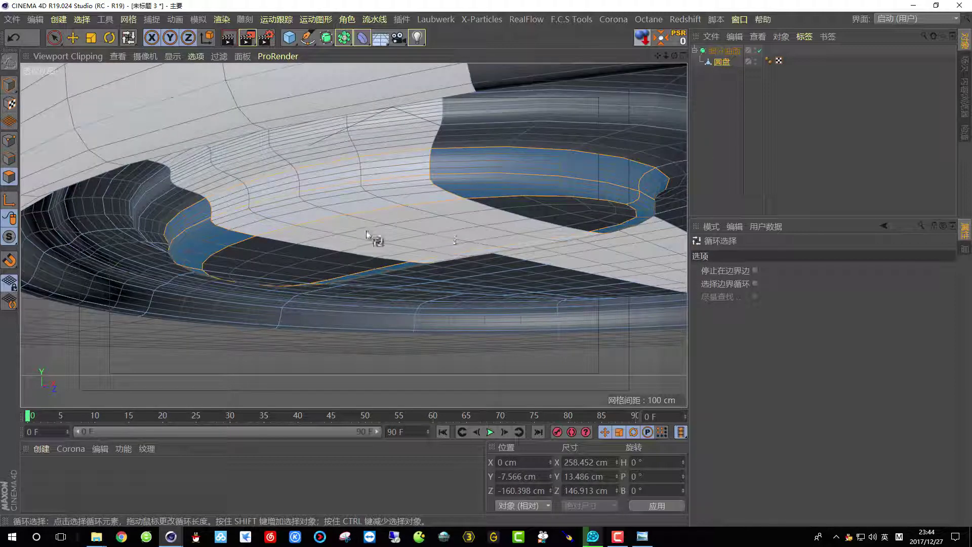
{"action": "key", "text": "e"}
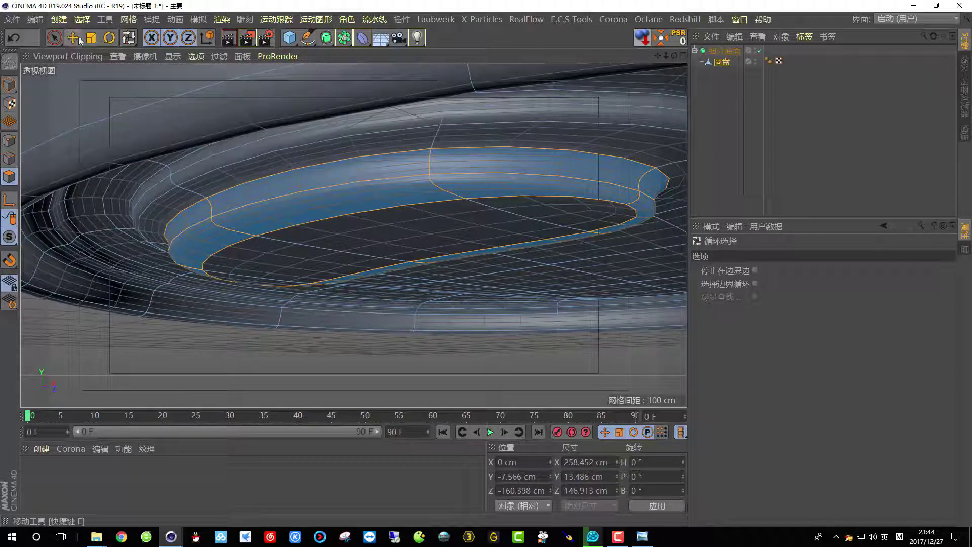
{"action": "left_click_drag", "start_coordinate": [344, 152], "coordinate": [344, 150]}
Step: Render the lid up close and from farther away to examine the recessed opening
{"action": "left_click_drag", "start_coordinate": [331, 128], "coordinate": [357, 173], "text": "alt"}
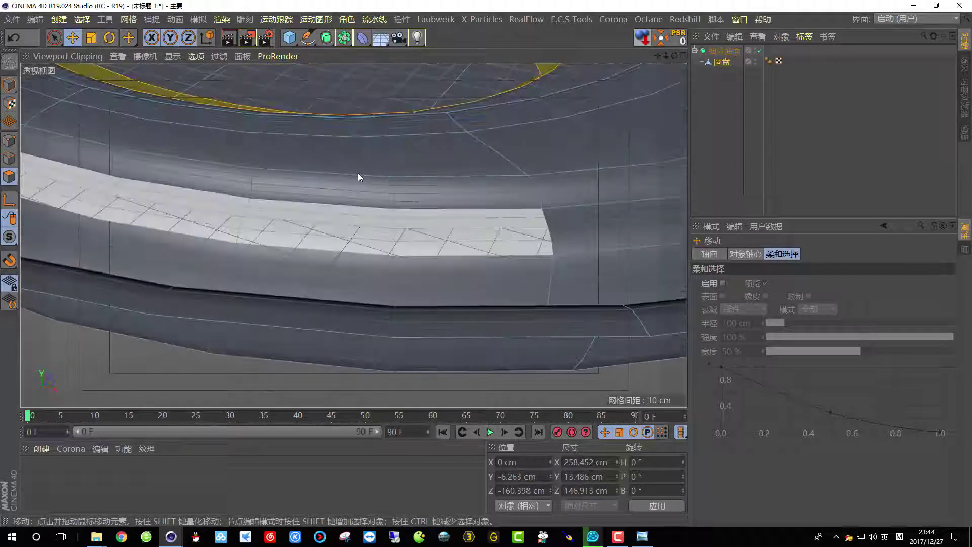
{"action": "middle_click_drag", "start_coordinate": [358, 173], "coordinate": [373, 331], "text": "alt"}
{"action": "scroll", "coordinate": [373, 331], "scroll_direction": "down", "scroll_amount": 5}
{"action": "left_click_drag", "start_coordinate": [439, 284], "coordinate": [339, 299], "text": "alt"}
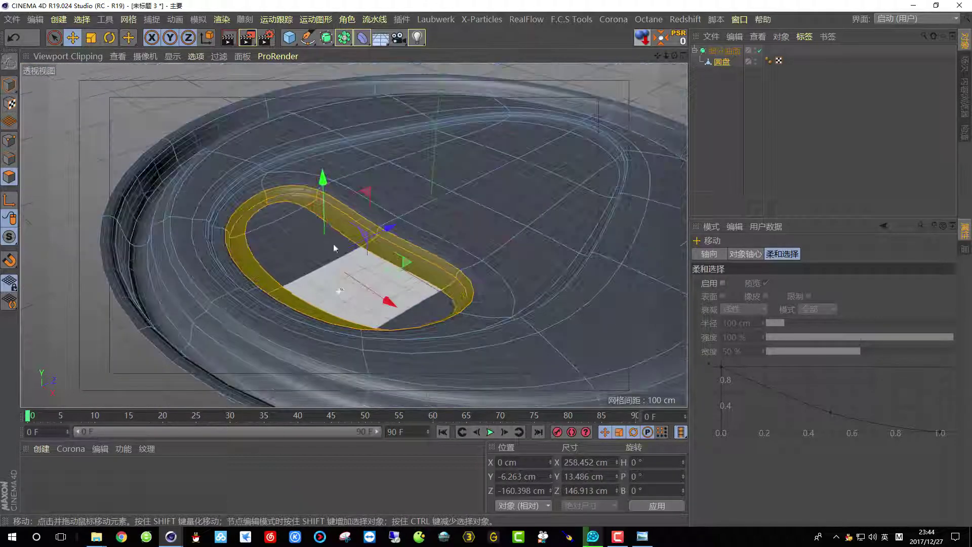
{"action": "left_click", "coordinate": [228, 38]}
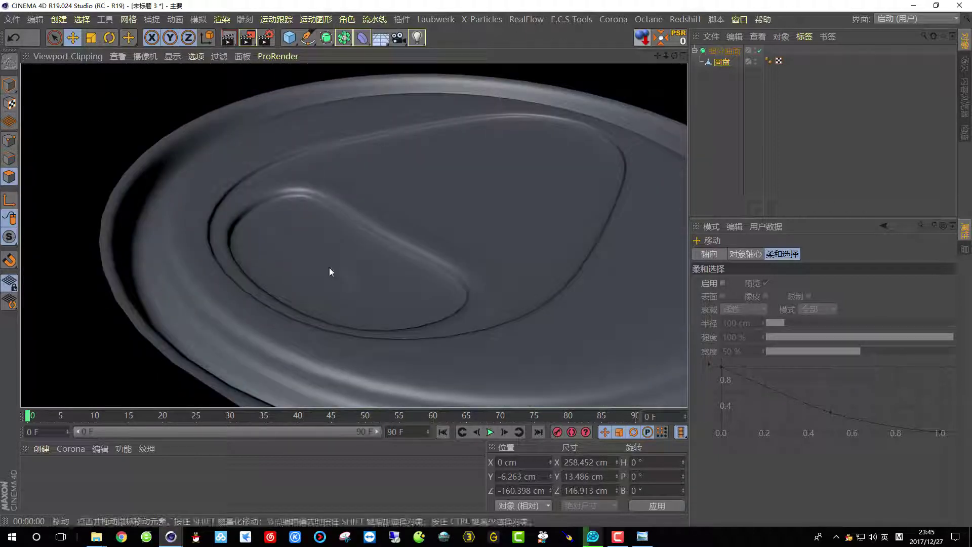
{"action": "scroll", "coordinate": [300, 353], "scroll_direction": "down", "scroll_amount": 3}
{"action": "left_click_drag", "start_coordinate": [327, 283], "coordinate": [304, 154], "text": "alt"}
{"action": "scroll", "coordinate": [350, 290], "scroll_direction": "down", "scroll_amount": 3}
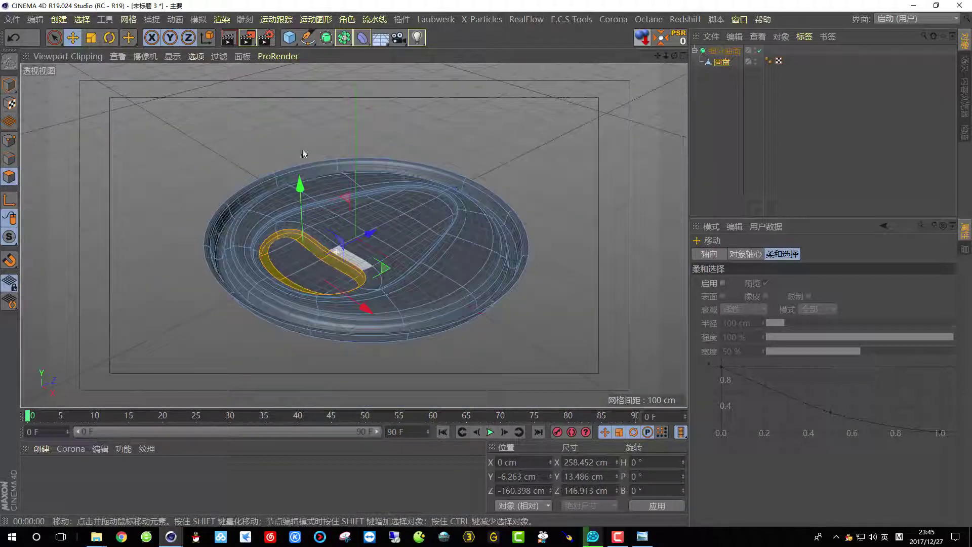
{"action": "key", "text": "ctrl+r"}
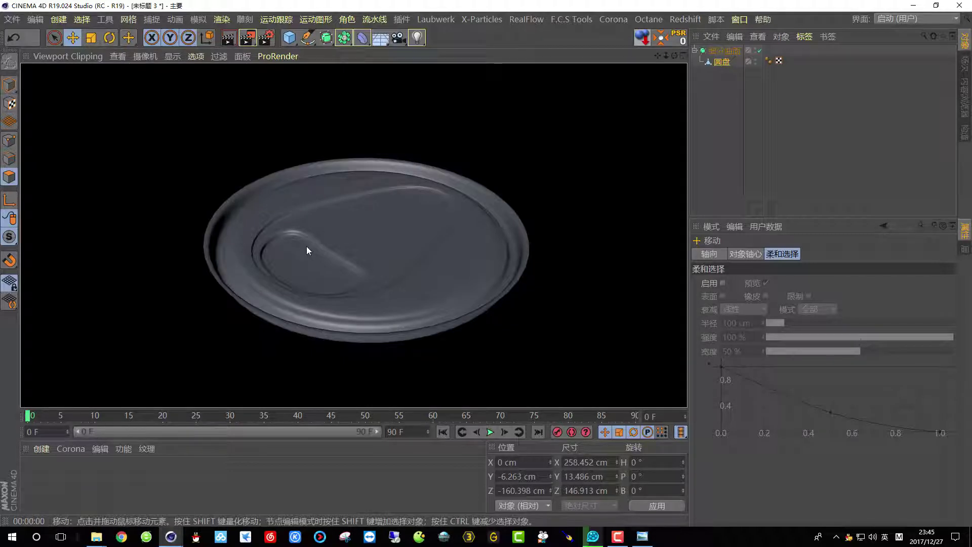
{"action": "scroll", "coordinate": [308, 244], "scroll_direction": "up", "scroll_amount": 4}
{"action": "left_click_drag", "start_coordinate": [308, 244], "coordinate": [380, 242], "text": "alt"}
{"action": "left_click", "coordinate": [683, 55]}
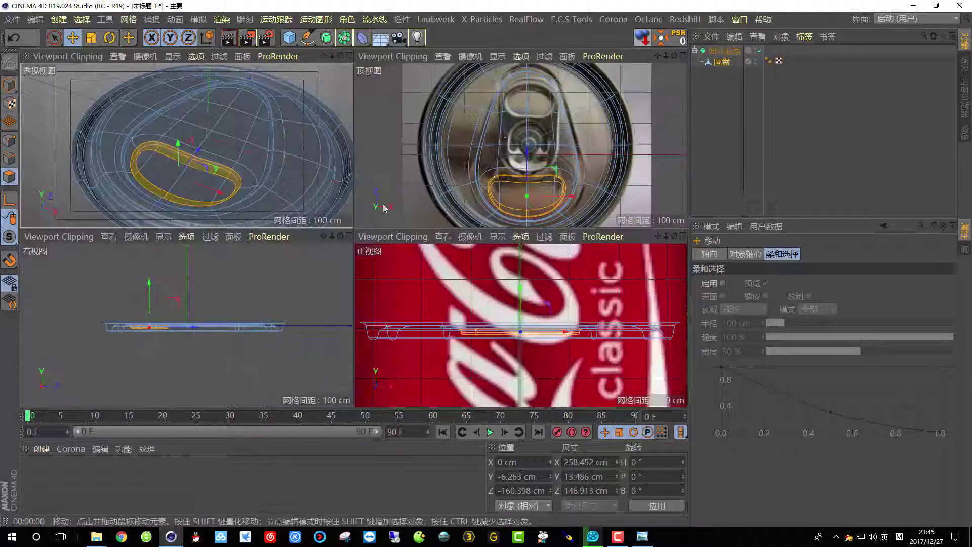
Step: Add a disc with 1 disc segment and 12 rotation segments over the top reference photo and make it editable
{"action": "middle_click", "coordinate": [581, 85]}
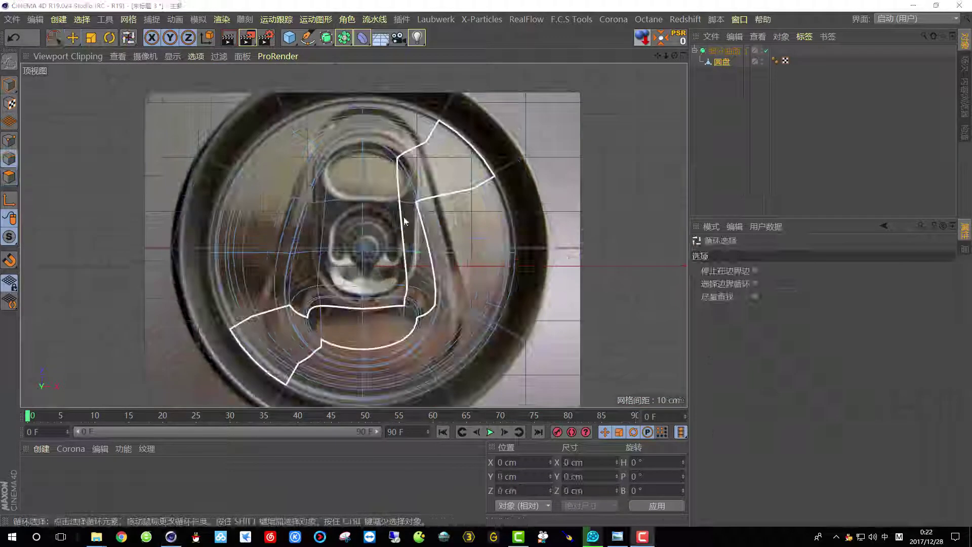
{"action": "left_click", "coordinate": [289, 37]}
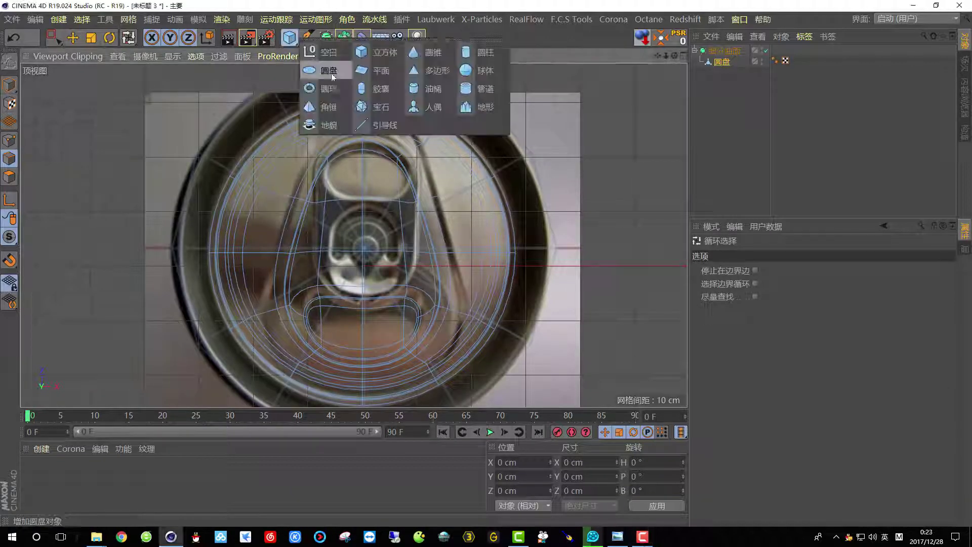
{"action": "left_click", "coordinate": [320, 72]}
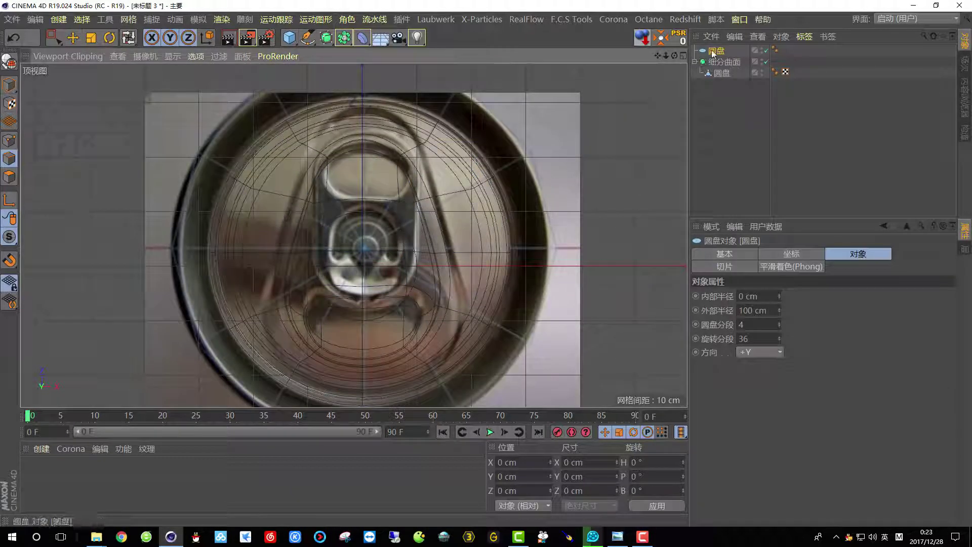
{"action": "left_click", "coordinate": [754, 325]}
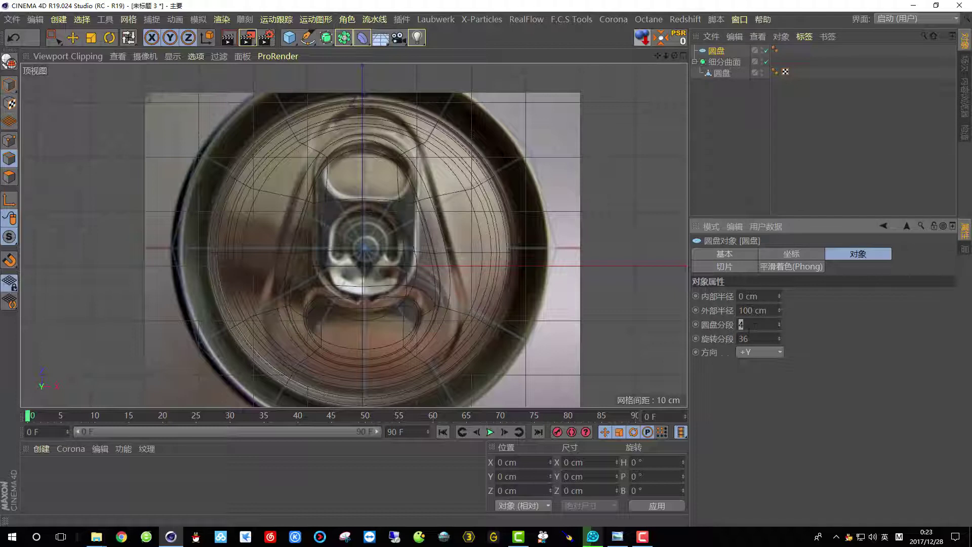
{"action": "type", "text": "1"}
{"action": "left_click", "coordinate": [768, 338]}
{"action": "left_click", "coordinate": [11, 86]}
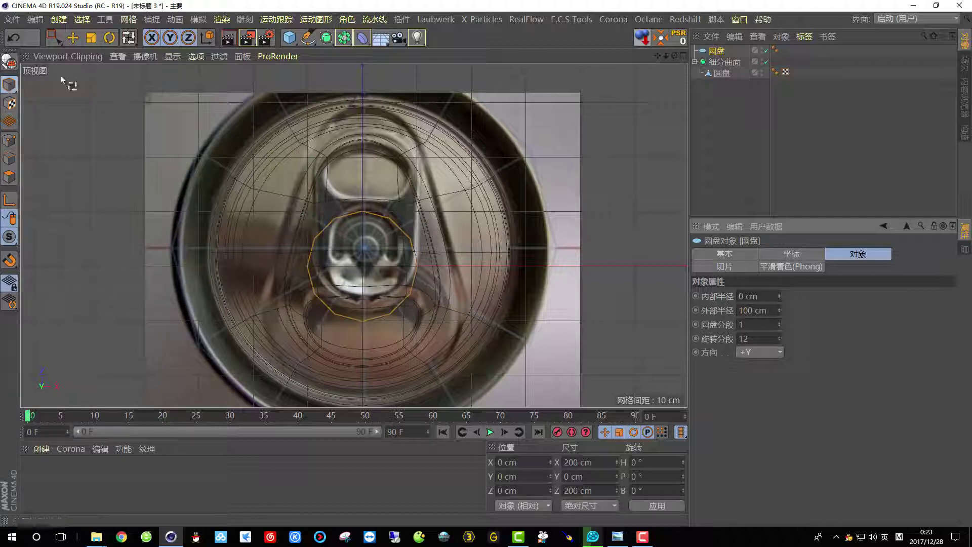
{"action": "left_click", "coordinate": [8, 61]}
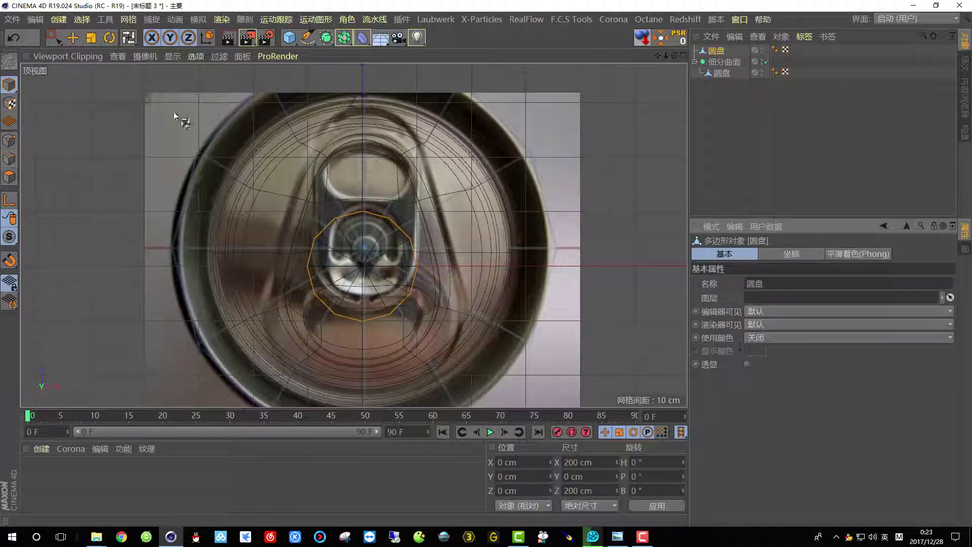
Step: Select all of the new disc's polygons and inset them twice by about 30 cm to form two inner rings
{"action": "scroll", "coordinate": [400, 265], "scroll_direction": "up", "scroll_amount": 3}
{"action": "left_click", "coordinate": [9, 176]}
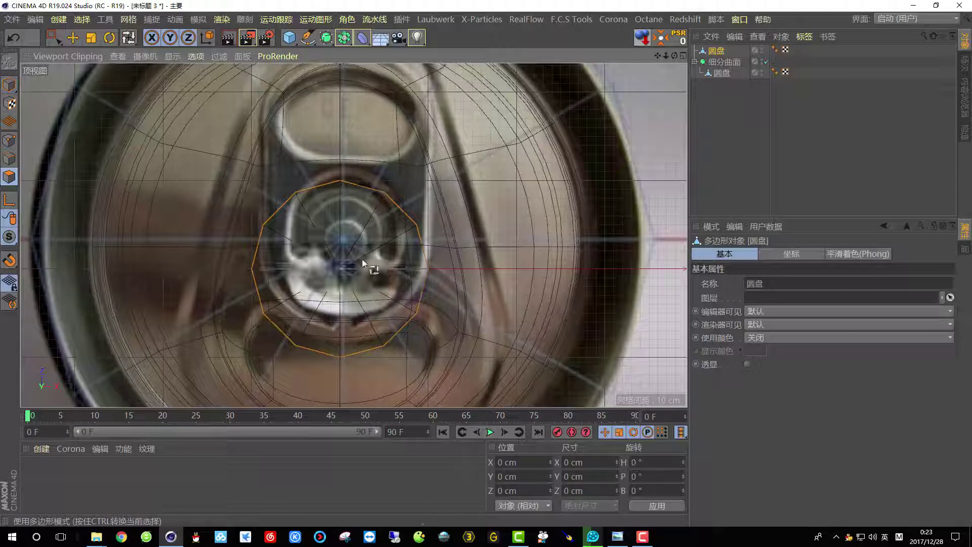
{"action": "left_click_drag", "start_coordinate": [55, 37], "coordinate": [79, 50]}
{"action": "left_click_drag", "start_coordinate": [320, 284], "coordinate": [331, 259]}
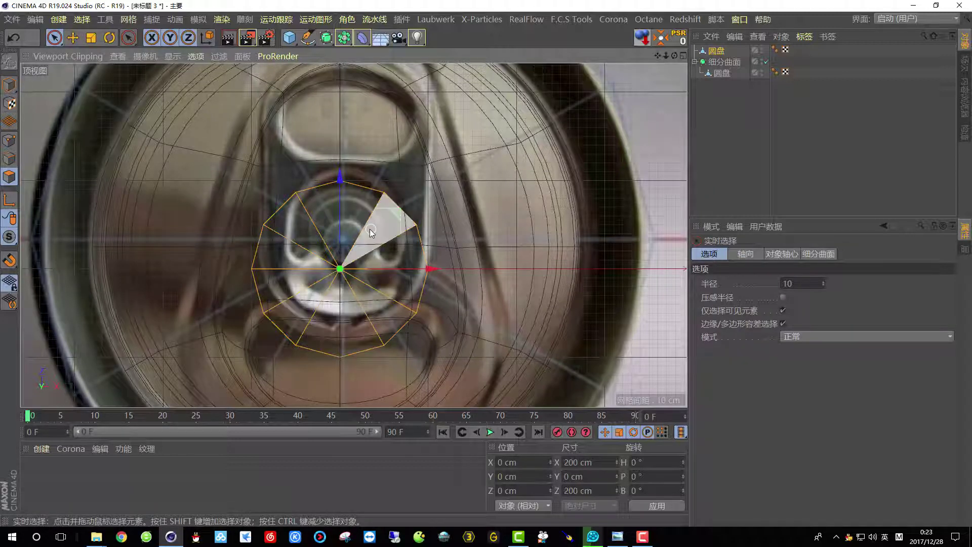
{"action": "right_click", "coordinate": [369, 229]}
{"action": "left_click", "coordinate": [413, 296]}
{"action": "mouse_move", "coordinate": [494, 274]}
{"action": "left_mouse_down"}
{"action": "mouse_move", "coordinate": [477, 273]}
{"action": "mouse_move", "coordinate": [509, 258]}
{"action": "mouse_move", "coordinate": [494, 258]}
{"action": "left_mouse_up"}
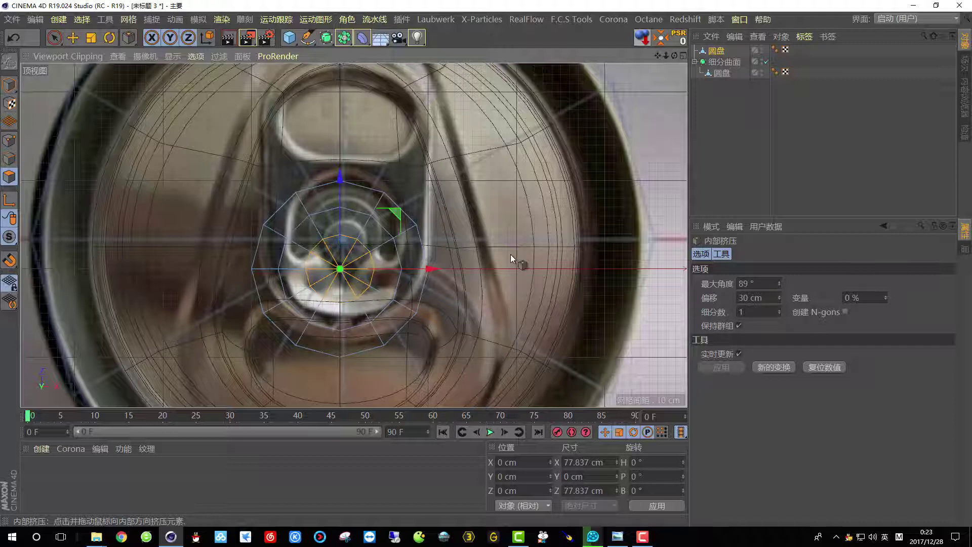
Step: Move the outer ring's five upper points to about Z 224.6 cm and the middle ring's upper five to about Z 111.9 cm
{"action": "scroll", "coordinate": [354, 225], "scroll_direction": "up", "scroll_amount": 1}
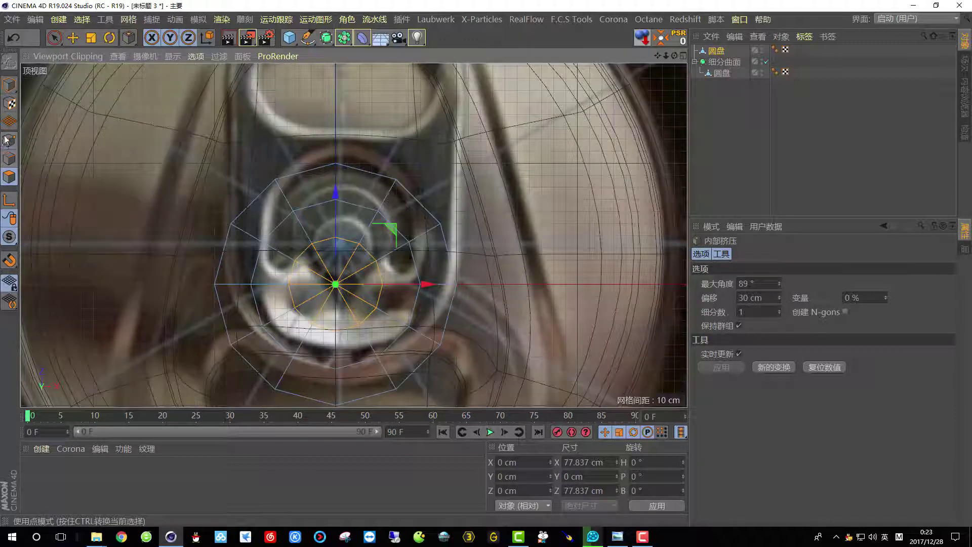
{"action": "left_click", "coordinate": [7, 140]}
{"action": "key", "text": "space"}
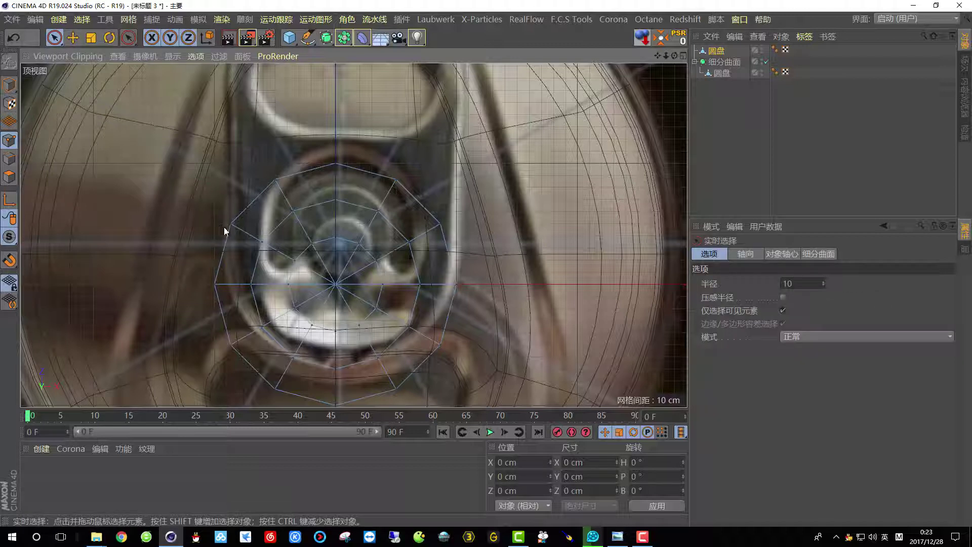
{"action": "left_click_drag", "start_coordinate": [443, 226], "coordinate": [445, 228]}
{"action": "scroll", "coordinate": [394, 202], "scroll_direction": "down", "scroll_amount": 1}
{"action": "middle_click_drag", "start_coordinate": [427, 211], "coordinate": [433, 256], "text": "alt"}
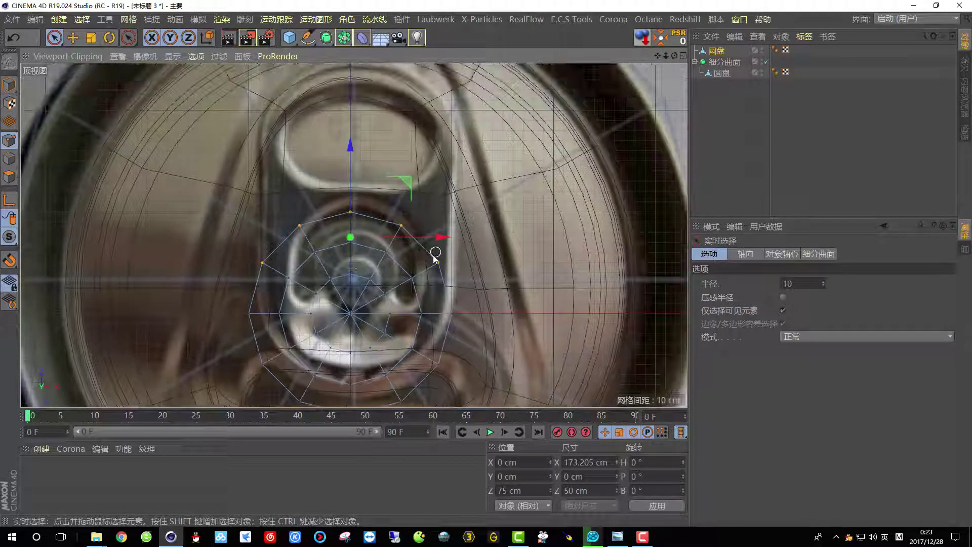
{"action": "mouse_move", "coordinate": [356, 174]}
{"action": "left_mouse_down"}
{"action": "mouse_move", "coordinate": [354, 87]}
{"action": "mouse_move", "coordinate": [354, 192]}
{"action": "mouse_move", "coordinate": [355, 173]}
{"action": "left_mouse_up"}
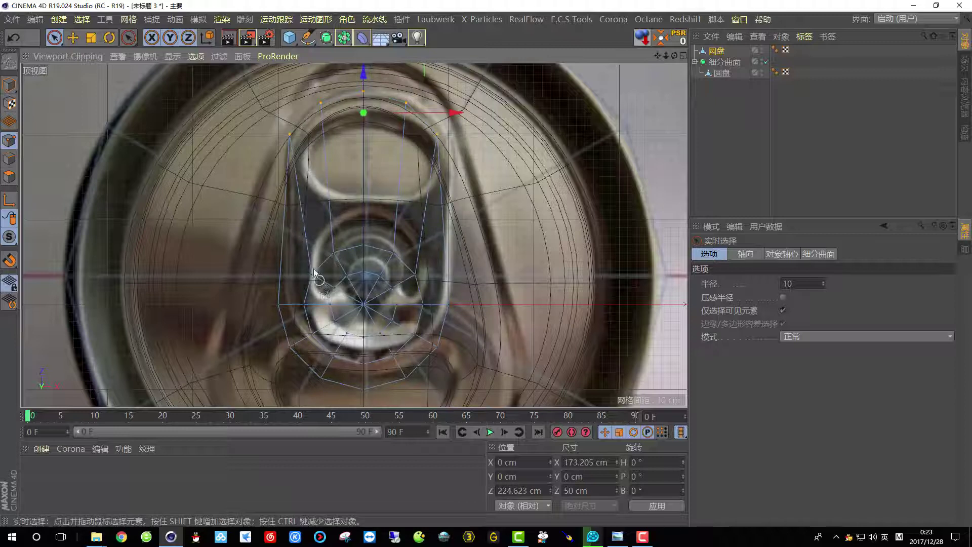
{"action": "left_click", "coordinate": [415, 277]}
{"action": "left_click_drag", "start_coordinate": [362, 204], "coordinate": [371, 153]}
Step: Move the side pair of the middle ring's upper points to about Z 152.5 cm and scale it to about 160.7 cm wide
{"action": "left_click", "coordinate": [415, 223]}
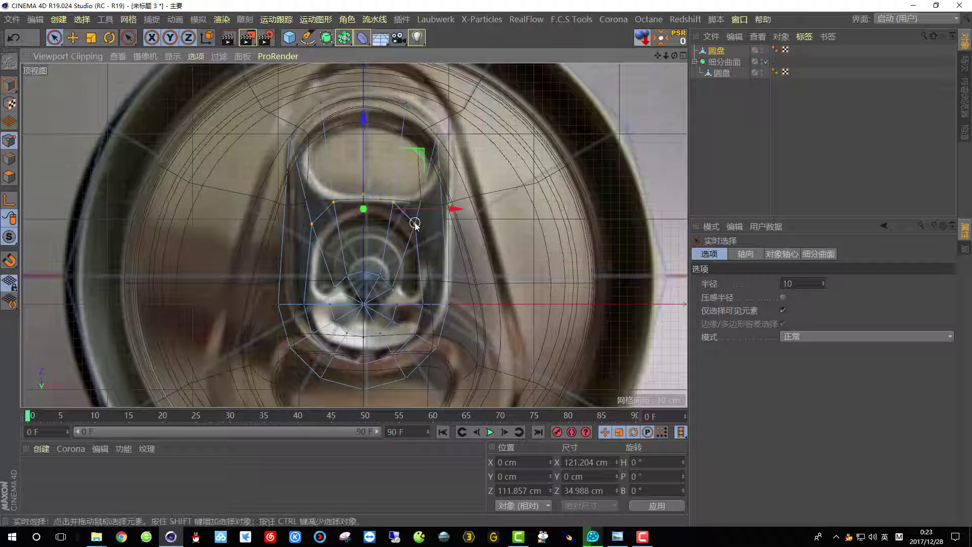
{"action": "left_click", "coordinate": [312, 223], "text": "shift"}
{"action": "left_click_drag", "start_coordinate": [367, 153], "coordinate": [367, 103]}
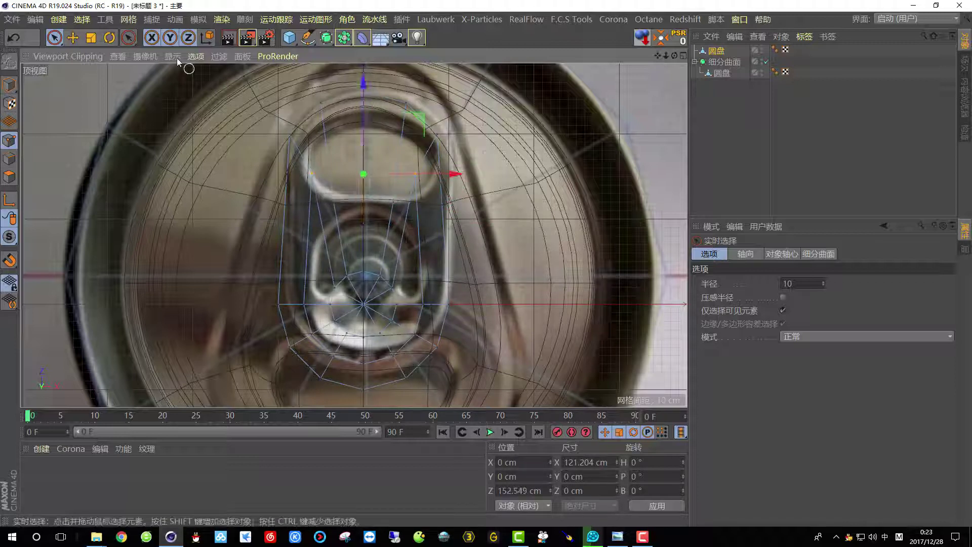
{"action": "left_click", "coordinate": [90, 38]}
{"action": "left_click_drag", "start_coordinate": [458, 176], "coordinate": [491, 174]}
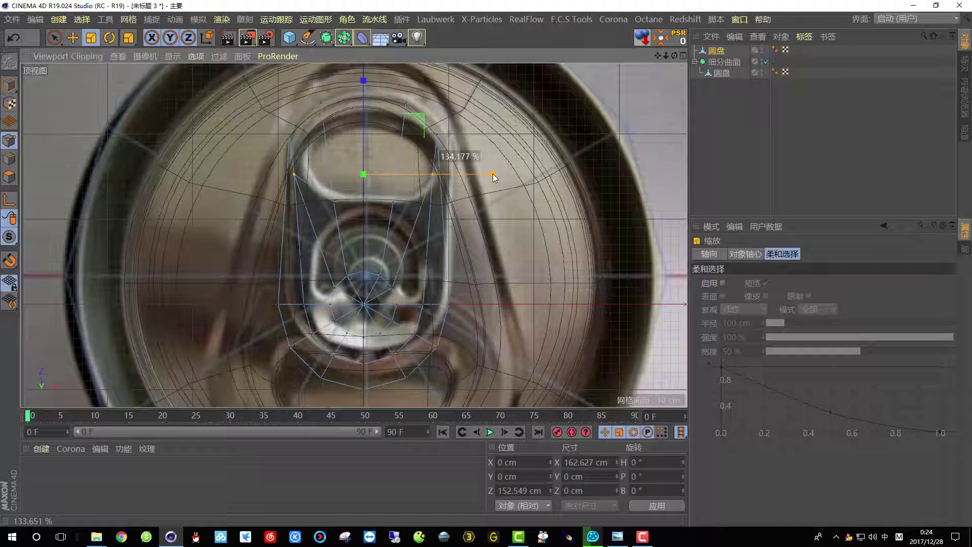
{"action": "left_click_drag", "start_coordinate": [491, 174], "coordinate": [486, 177]}
{"action": "scroll", "coordinate": [403, 255], "scroll_direction": "down", "scroll_amount": 1}
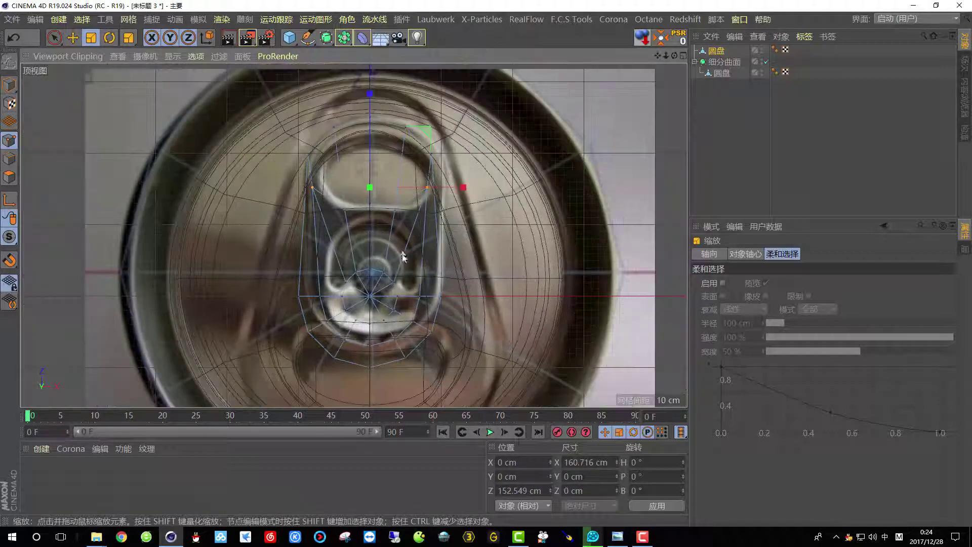
Step: Move the two points beside the middle ring's upper centre point to about Z 127.7 cm, below the finger hole
{"action": "scroll", "coordinate": [380, 285], "scroll_direction": "up", "scroll_amount": 1}
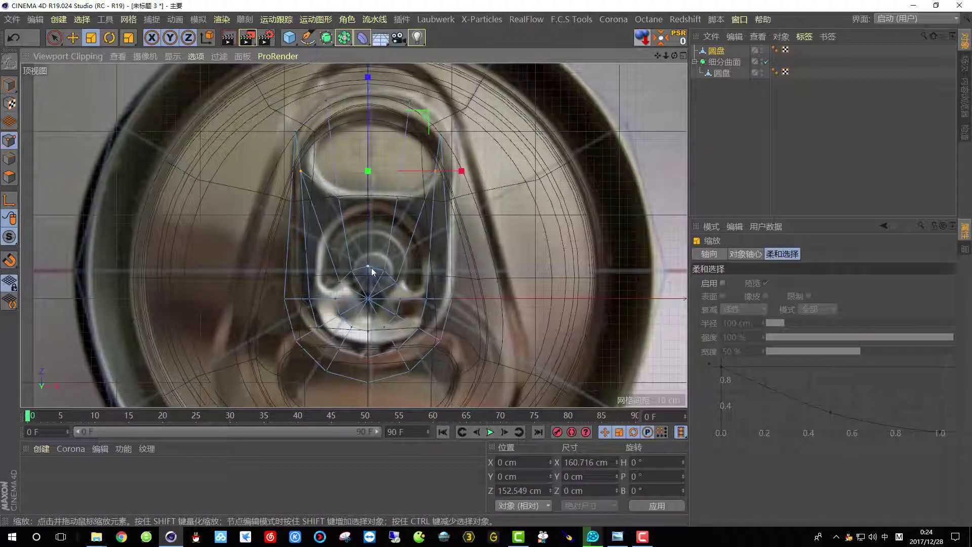
{"action": "scroll", "coordinate": [359, 199], "scroll_direction": "up", "scroll_amount": 1}
{"action": "left_click", "coordinate": [338, 199]}
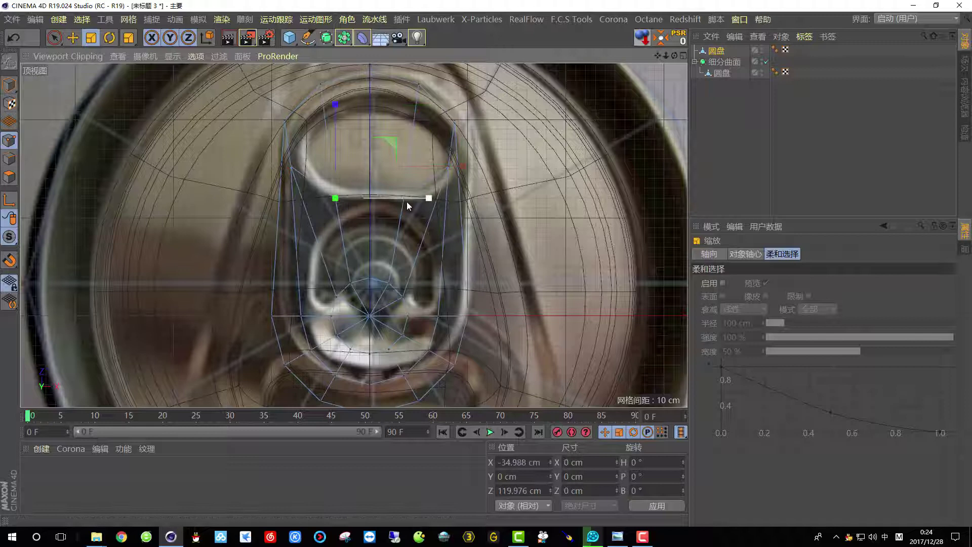
{"action": "key", "text": "e"}
{"action": "left_click", "coordinate": [448, 166]}
{"action": "key", "text": "space"}
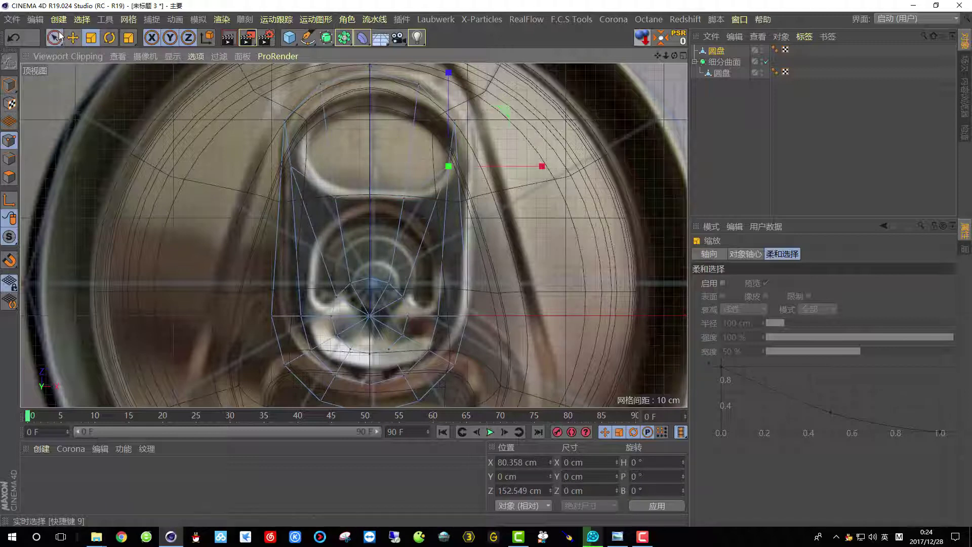
{"action": "left_click", "coordinate": [336, 198], "text": "shift"}
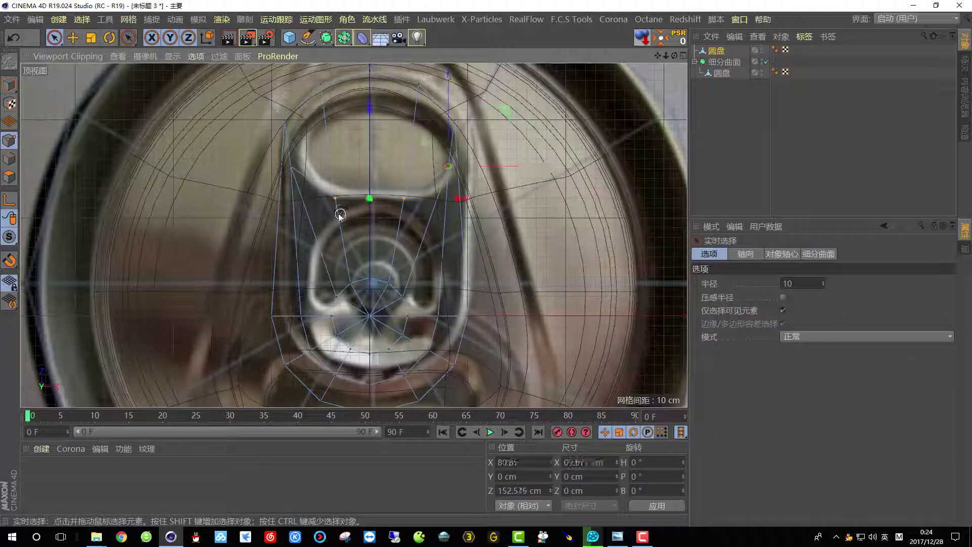
{"action": "left_click_drag", "start_coordinate": [370, 156], "coordinate": [374, 151]}
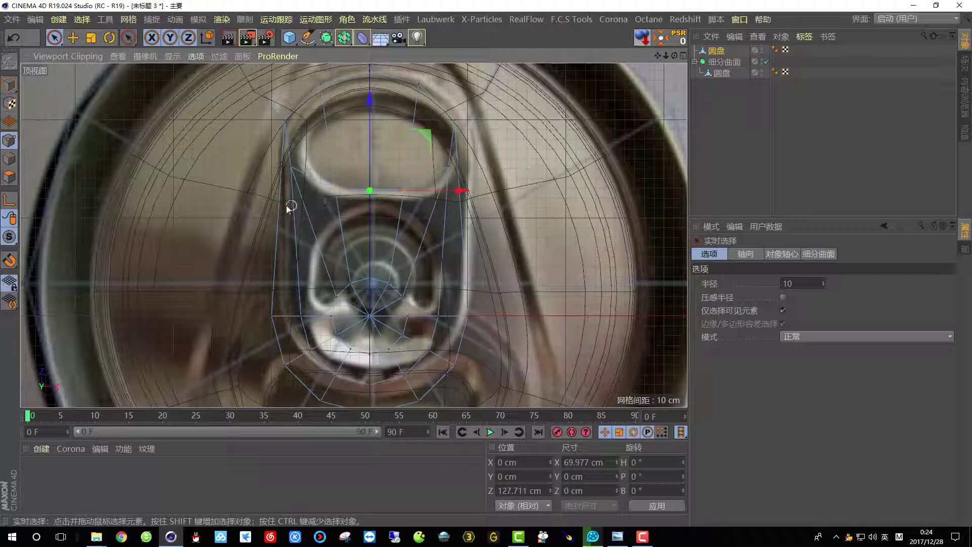
Step: Scale the middle ring's raised side points along X to about 146.9 cm apart
{"action": "left_click", "coordinate": [453, 167], "text": "shift"}
{"action": "key", "text": "t"}
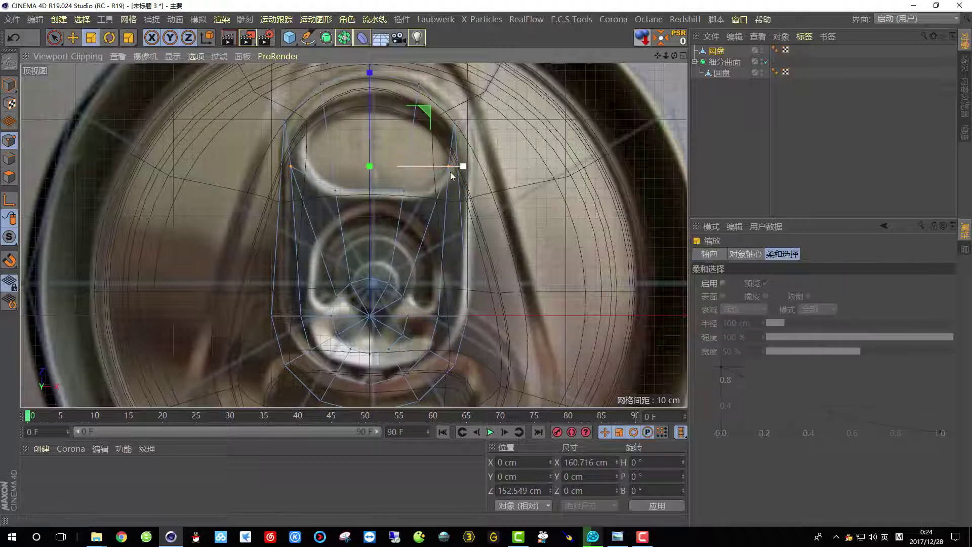
{"action": "left_click_drag", "start_coordinate": [452, 175], "coordinate": [452, 173]}
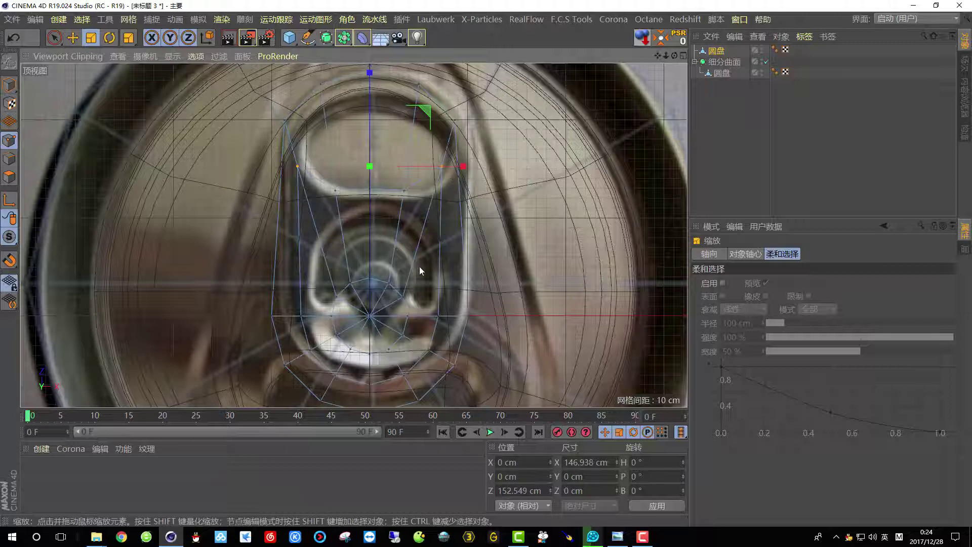
Step: Loop-cut the faces between the middle and innermost rings at about 41.8% offset, around the rivet area
{"action": "scroll", "coordinate": [419, 267], "scroll_direction": "up", "scroll_amount": 3}
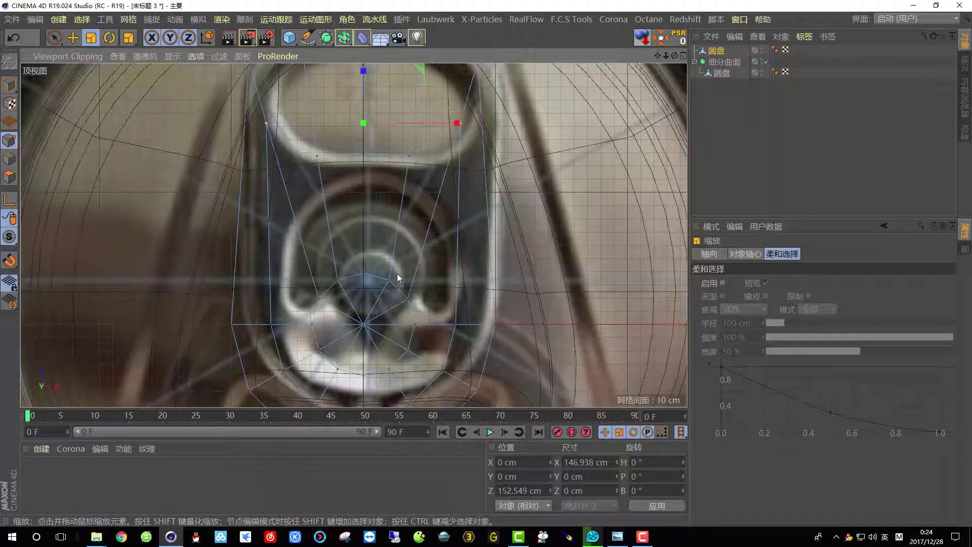
{"action": "right_click", "coordinate": [363, 199]}
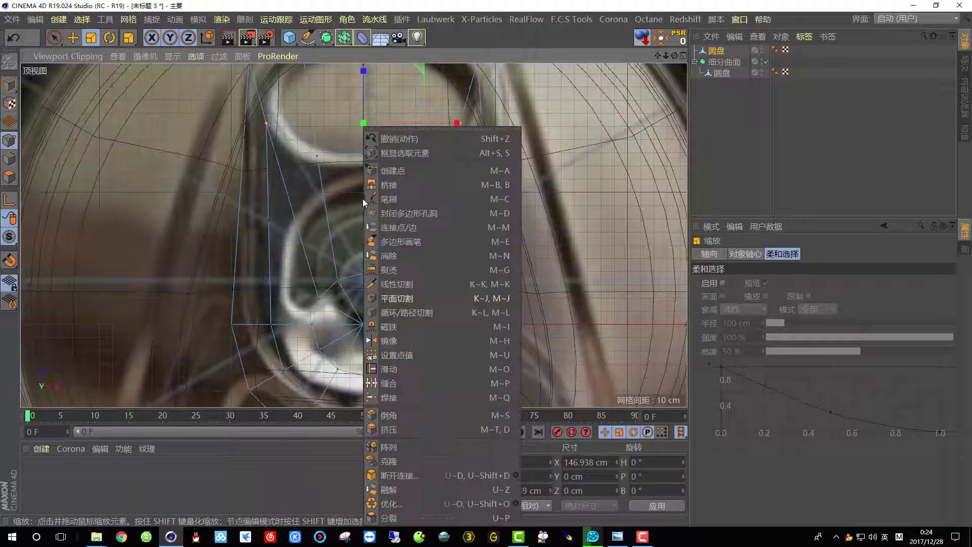
{"action": "left_click", "coordinate": [404, 313]}
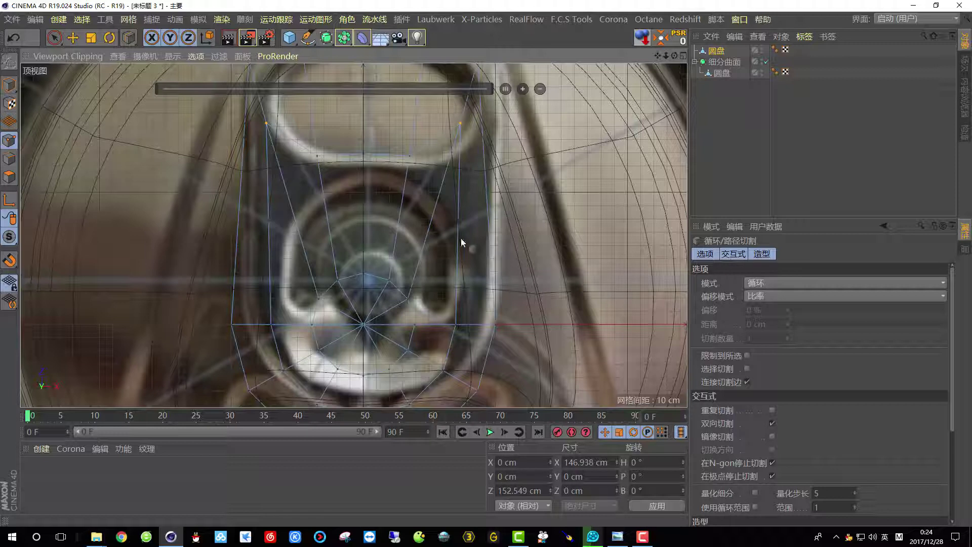
{"action": "left_click", "coordinate": [767, 284]}
{"action": "left_click", "coordinate": [769, 309]}
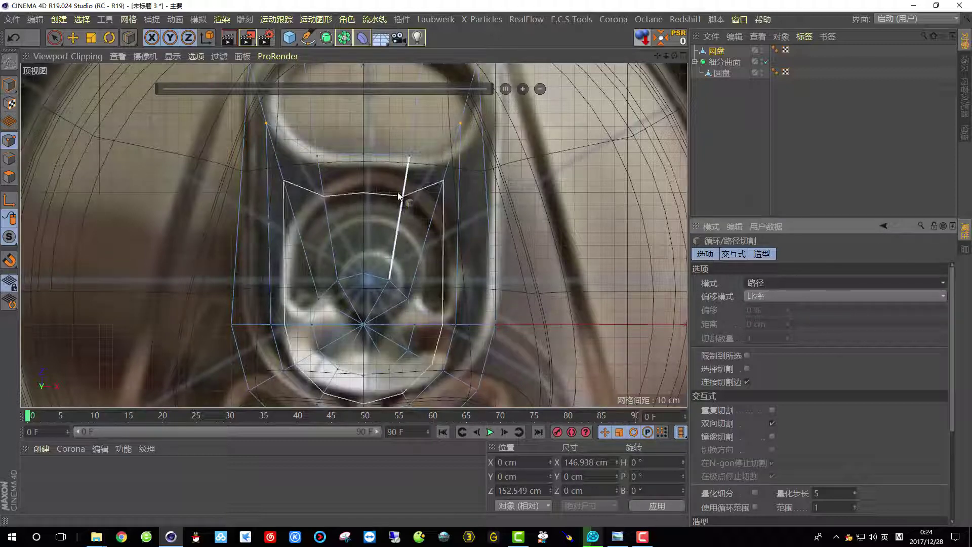
{"action": "left_click", "coordinate": [763, 281]}
{"action": "left_click", "coordinate": [764, 297]}
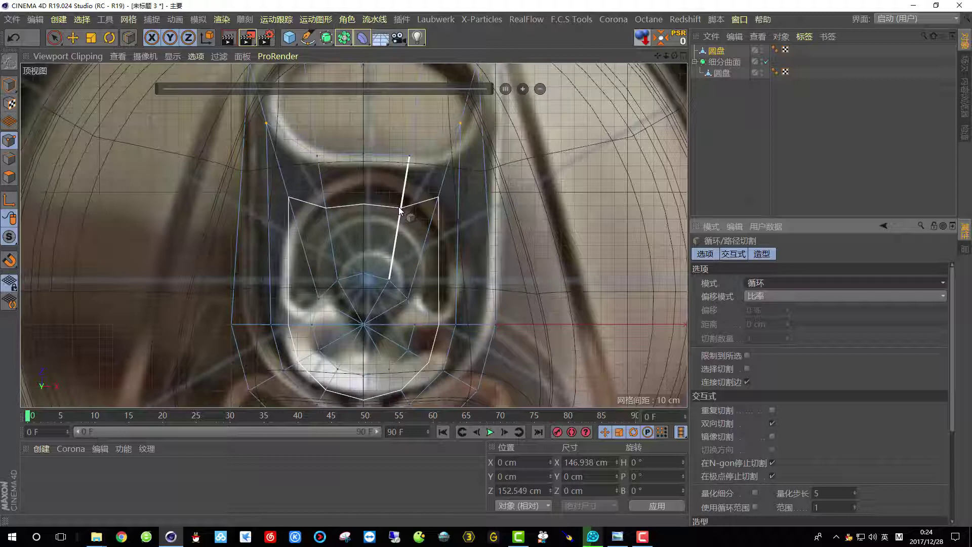
{"action": "left_click", "coordinate": [399, 207]}
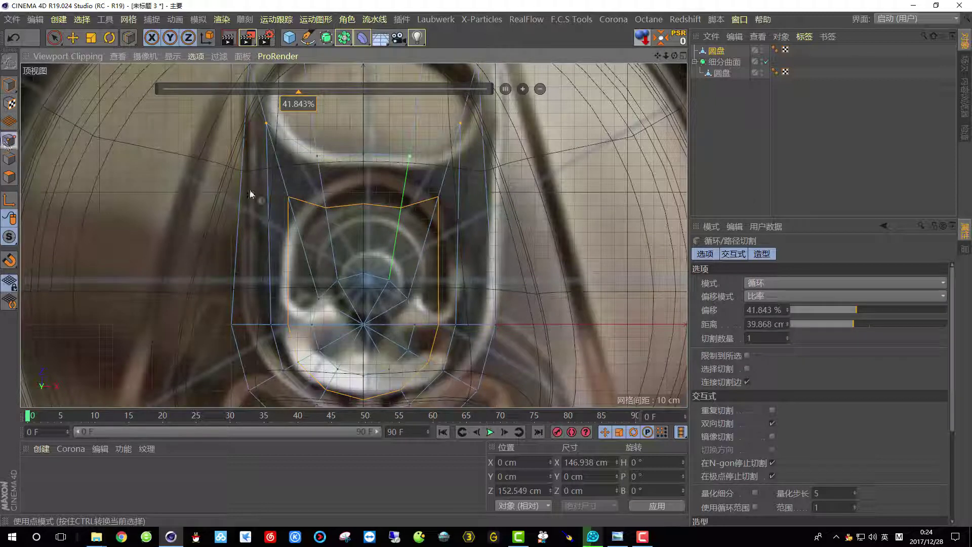
Step: Round the new loop's upper edge by raising its central points and placing its outer pair at about Z 80 cm
{"action": "left_click", "coordinate": [54, 37]}
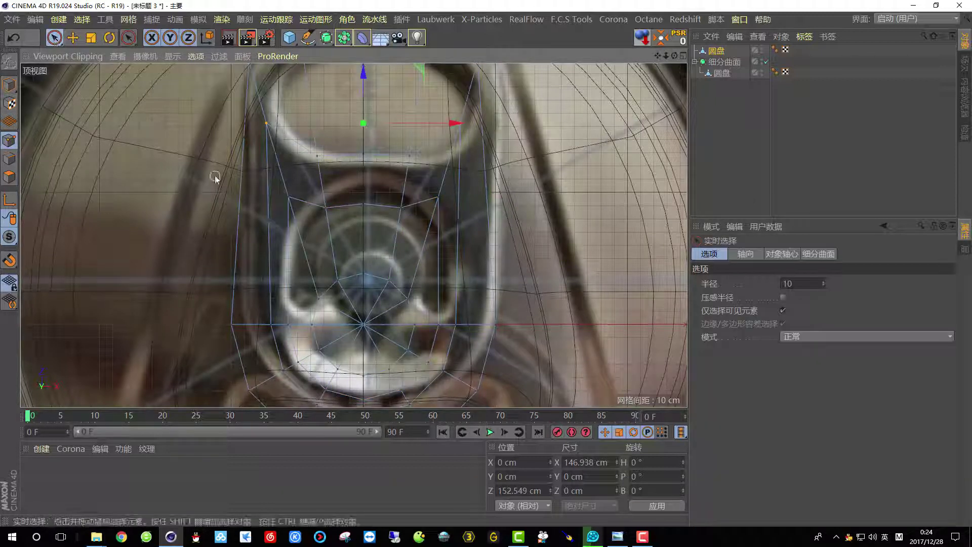
{"action": "left_click", "coordinate": [363, 207]}
{"action": "left_click_drag", "start_coordinate": [363, 170], "coordinate": [365, 139]}
{"action": "left_click_drag", "start_coordinate": [322, 210], "coordinate": [320, 206]}
{"action": "mouse_move", "coordinate": [365, 144]}
{"action": "left_mouse_down"}
{"action": "mouse_move", "coordinate": [366, 122]}
{"action": "mouse_move", "coordinate": [372, 160]}
{"action": "left_mouse_up"}
{"action": "left_click", "coordinate": [439, 197], "text": "shift"}
{"action": "scroll", "coordinate": [372, 186], "scroll_direction": "down", "scroll_amount": 2}
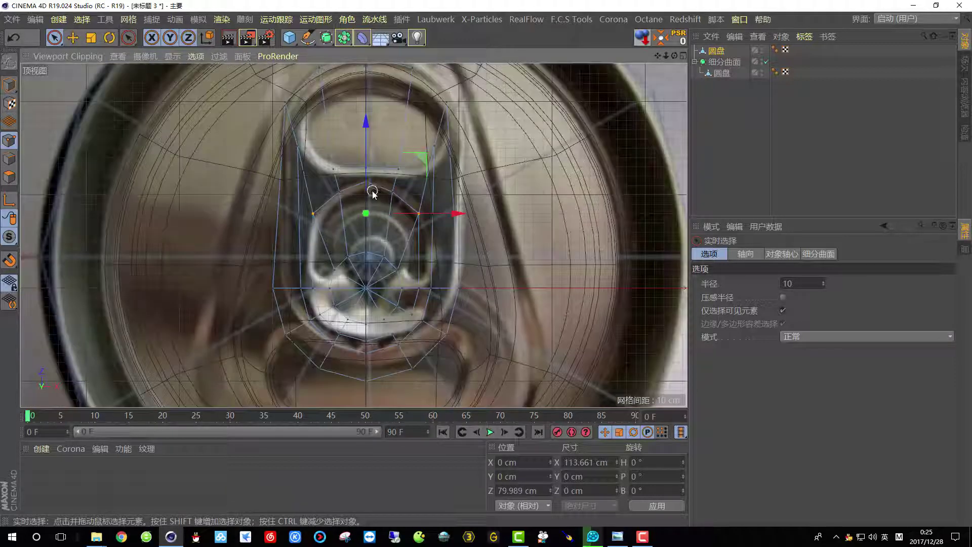
{"action": "scroll", "coordinate": [373, 192], "scroll_direction": "up", "scroll_amount": 1}
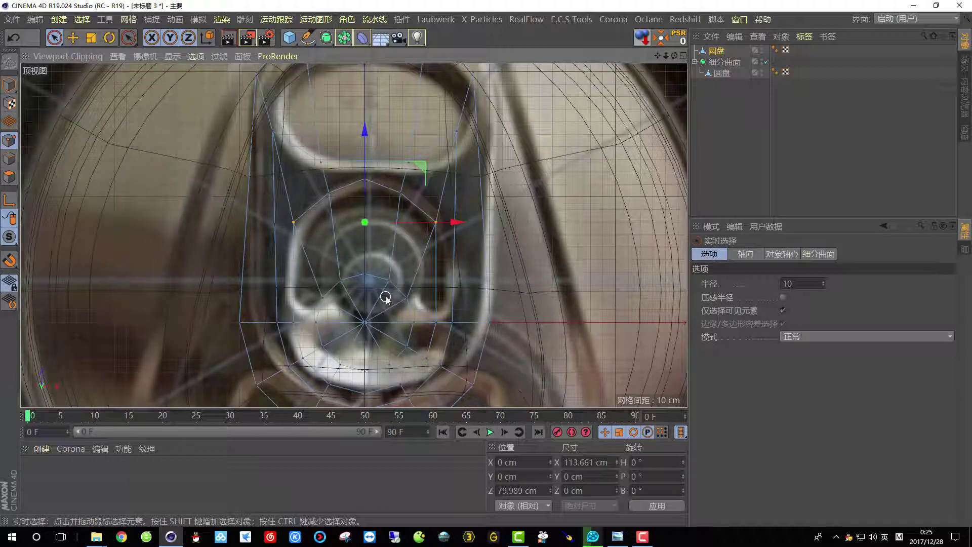
{"action": "scroll", "coordinate": [398, 259], "scroll_direction": "down", "scroll_amount": 1}
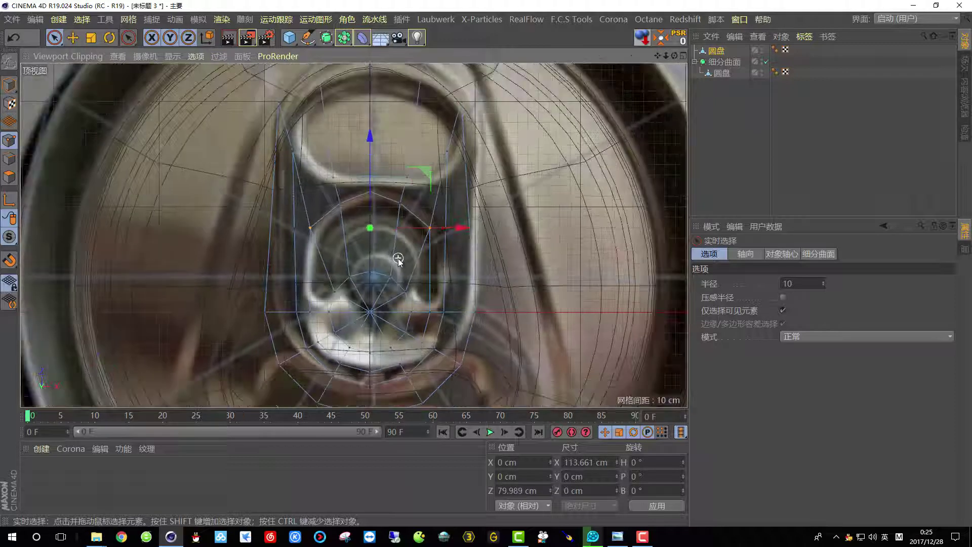
{"action": "scroll", "coordinate": [400, 263], "scroll_direction": "up", "scroll_amount": 2}
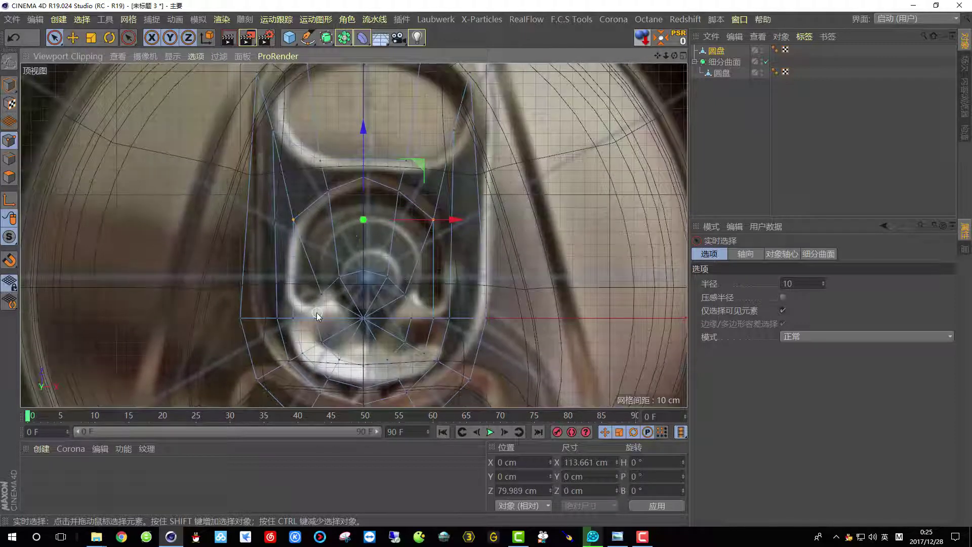
Step: Loop-cut the faces between the middle ring and the innermost ring around the rivet at about 60.1% offset
{"action": "scroll", "coordinate": [317, 315], "scroll_direction": "up", "scroll_amount": 1}
{"action": "right_click", "coordinate": [372, 223]}
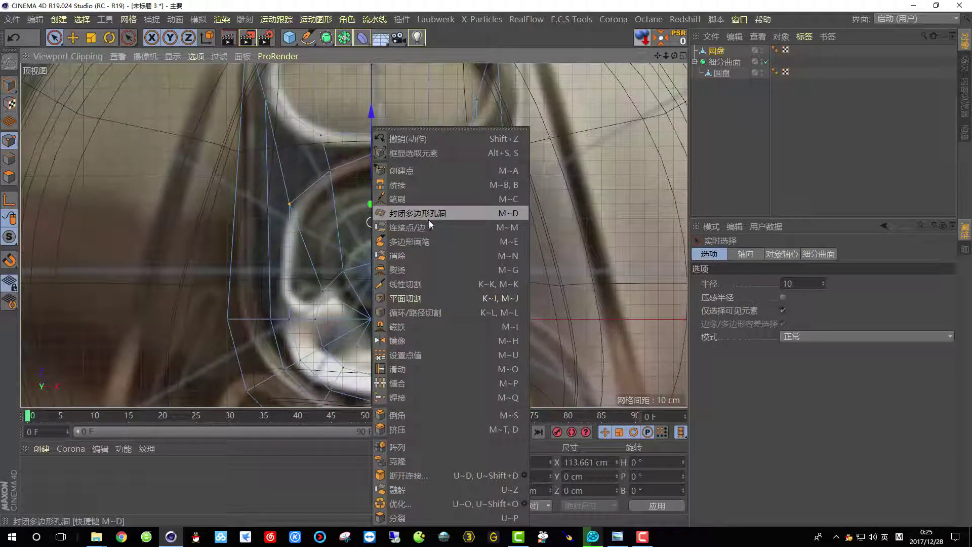
{"action": "left_click", "coordinate": [430, 316]}
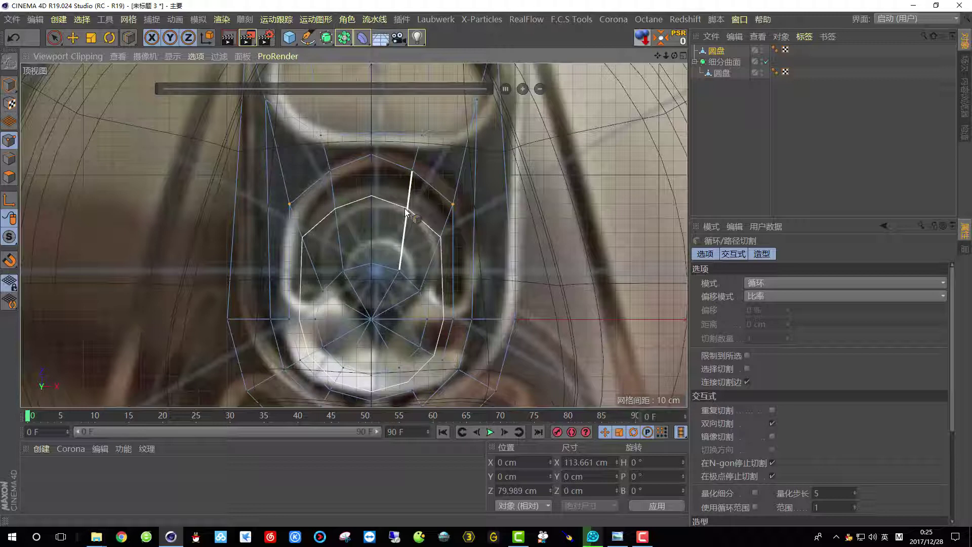
{"action": "left_click", "coordinate": [407, 212]}
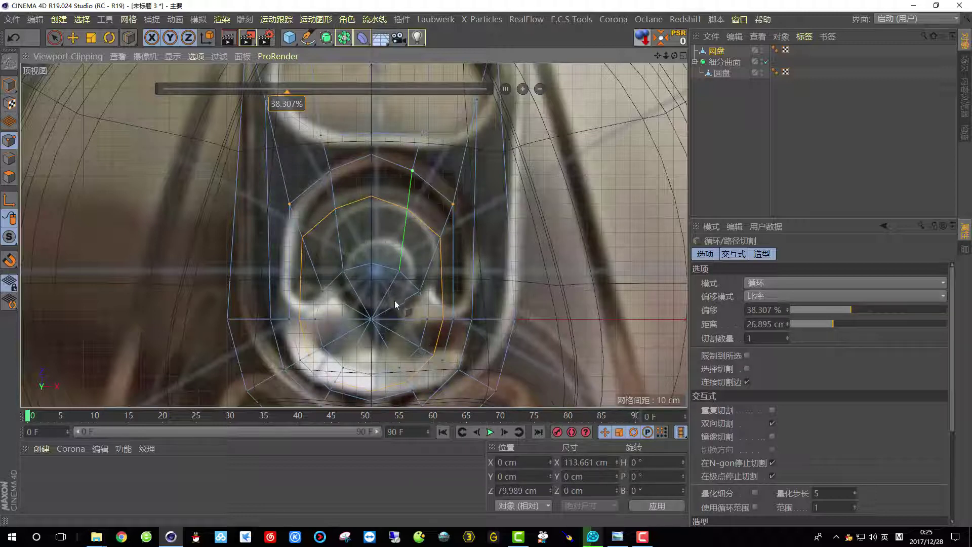
{"action": "key", "text": "ctrl+z"}
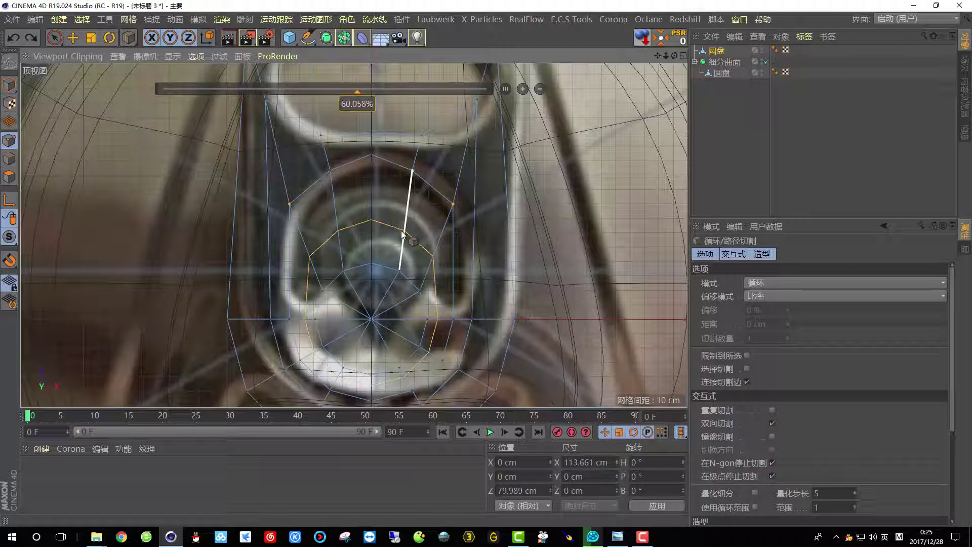
{"action": "left_click", "coordinate": [403, 234]}
{"action": "scroll", "coordinate": [357, 256], "scroll_direction": "down", "scroll_amount": 2}
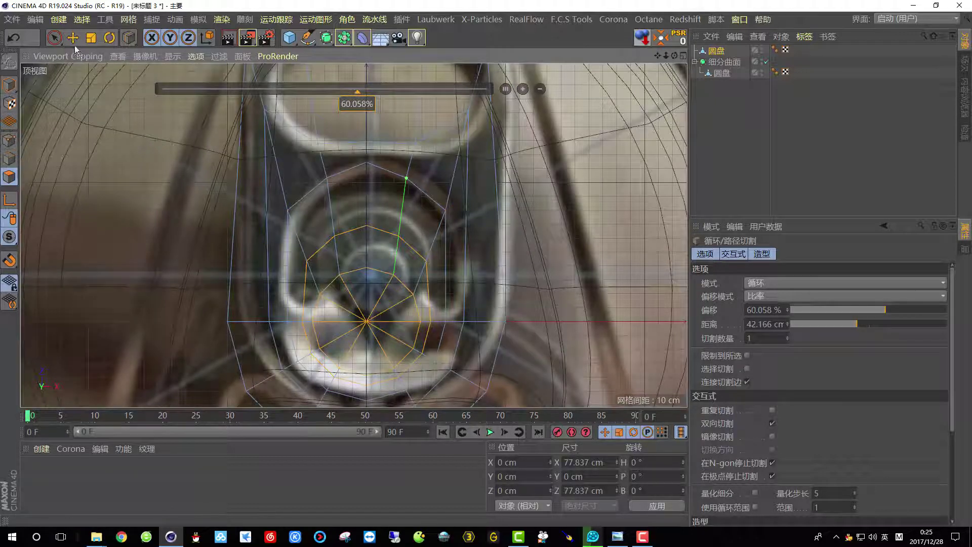
Step: Delete the arch of faces between the middle ring and the new loop above the rivet to open the curved slot
{"action": "left_click", "coordinate": [55, 37]}
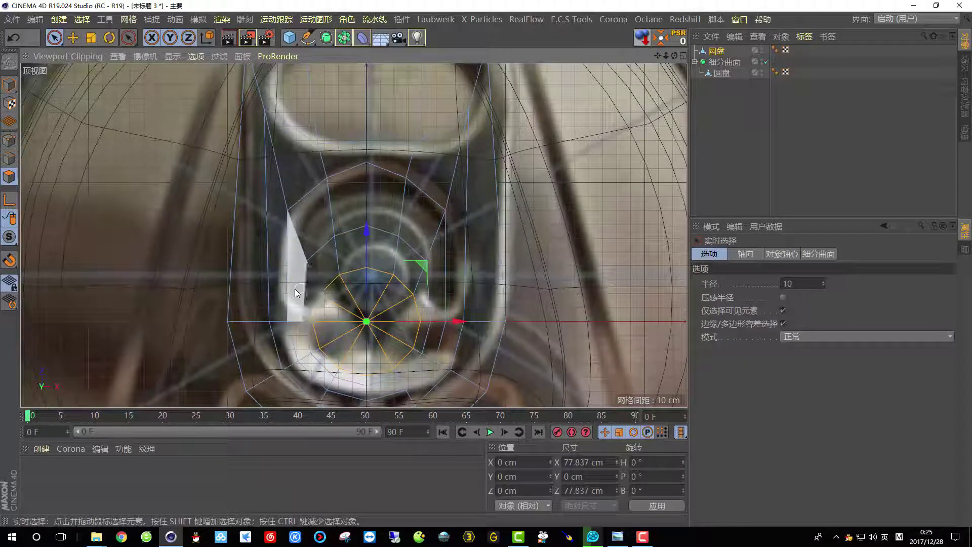
{"action": "left_click", "coordinate": [424, 229]}
{"action": "key", "text": "Delete"}
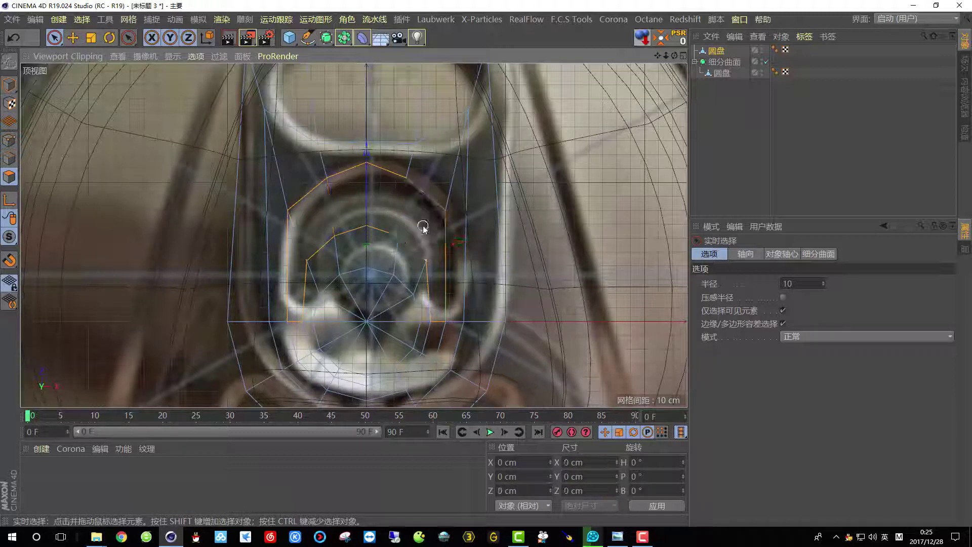
Step: Select the finger-hole faces of the tab and inset them with Extrude Inner by 17 cm
{"action": "scroll", "coordinate": [373, 193], "scroll_direction": "down", "scroll_amount": 3}
{"action": "middle_click_drag", "start_coordinate": [357, 152], "coordinate": [361, 222], "text": "alt"}
{"action": "scroll", "coordinate": [365, 228], "scroll_direction": "up", "scroll_amount": 6}
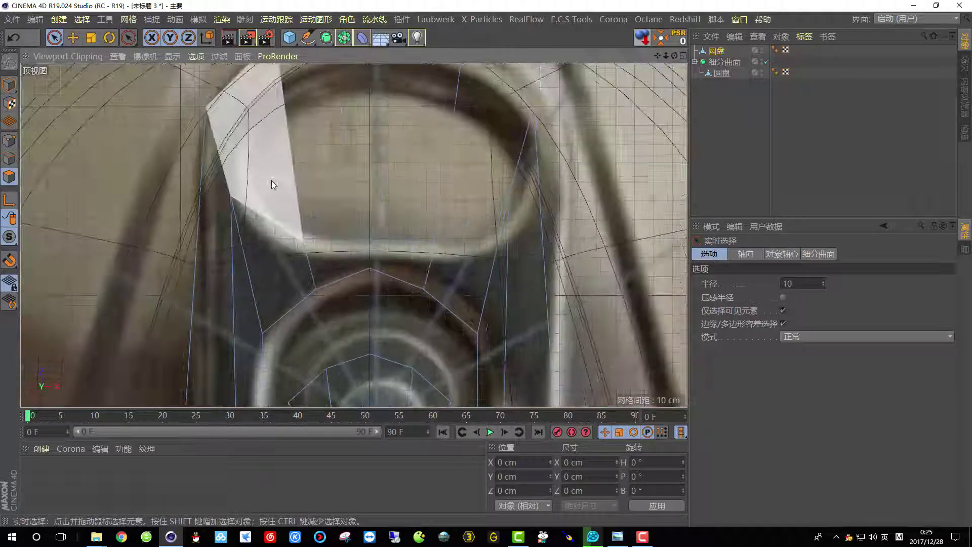
{"action": "scroll", "coordinate": [265, 187], "scroll_direction": "down", "scroll_amount": 2}
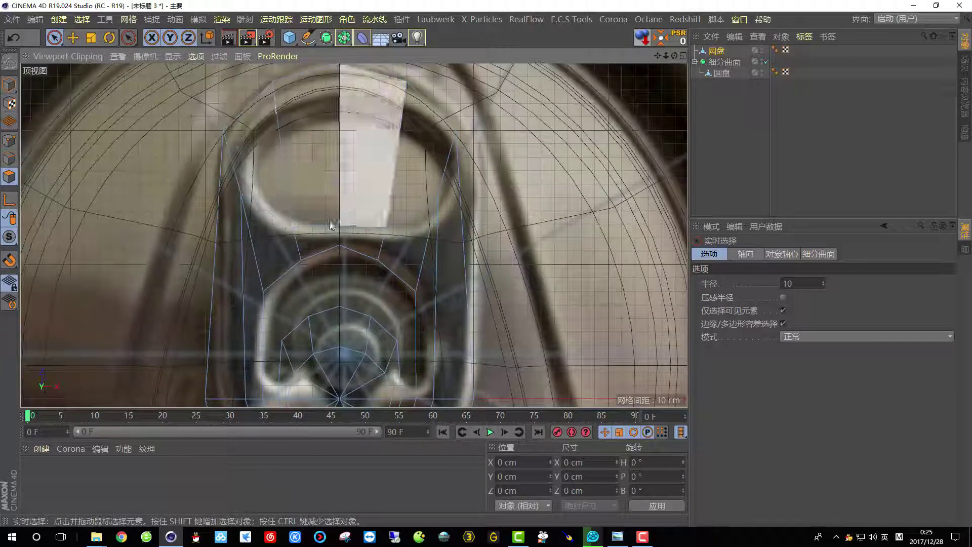
{"action": "left_click", "coordinate": [270, 165]}
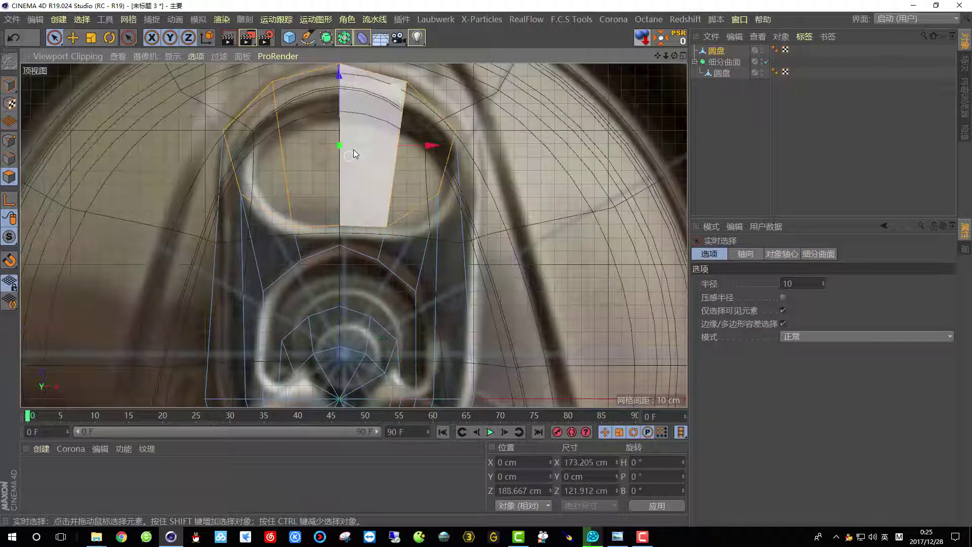
{"action": "right_click", "coordinate": [353, 150]}
{"action": "left_click", "coordinate": [401, 296]}
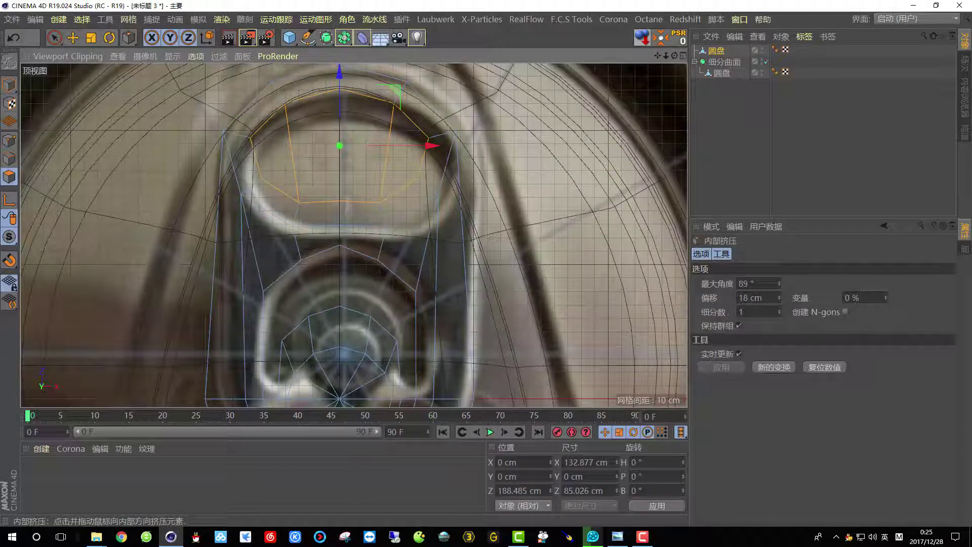
{"action": "scroll", "coordinate": [506, 172], "scroll_direction": "down", "scroll_amount": 4}
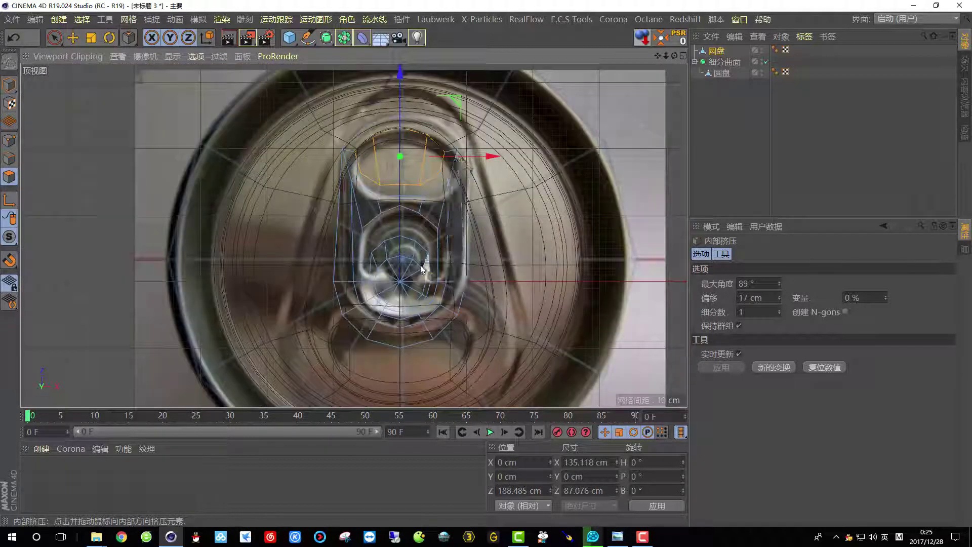
{"action": "scroll", "coordinate": [434, 275], "scroll_direction": "up", "scroll_amount": 5}
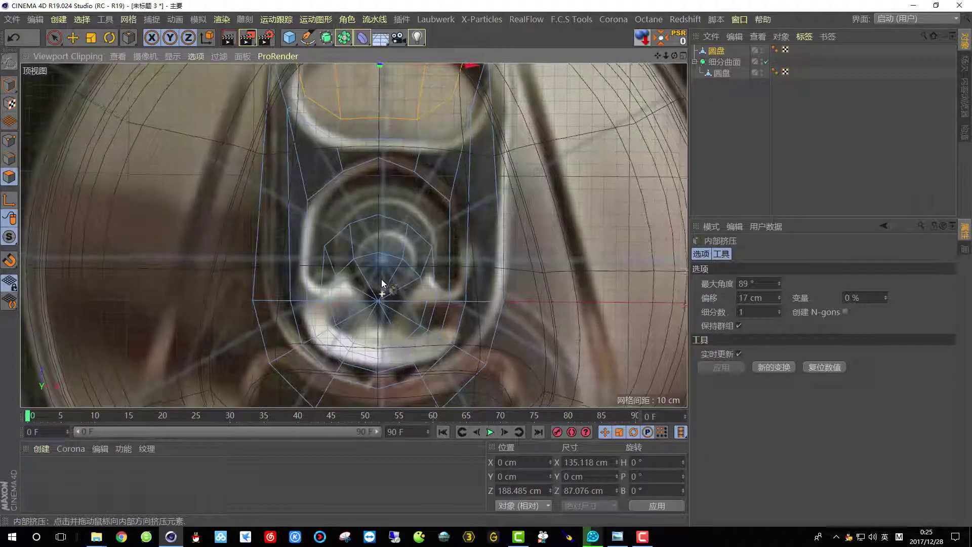
Step: Raise the whole tab disc to about Y 736.3 cm so it sits just above the can lid
{"action": "left_click", "coordinate": [684, 57]}
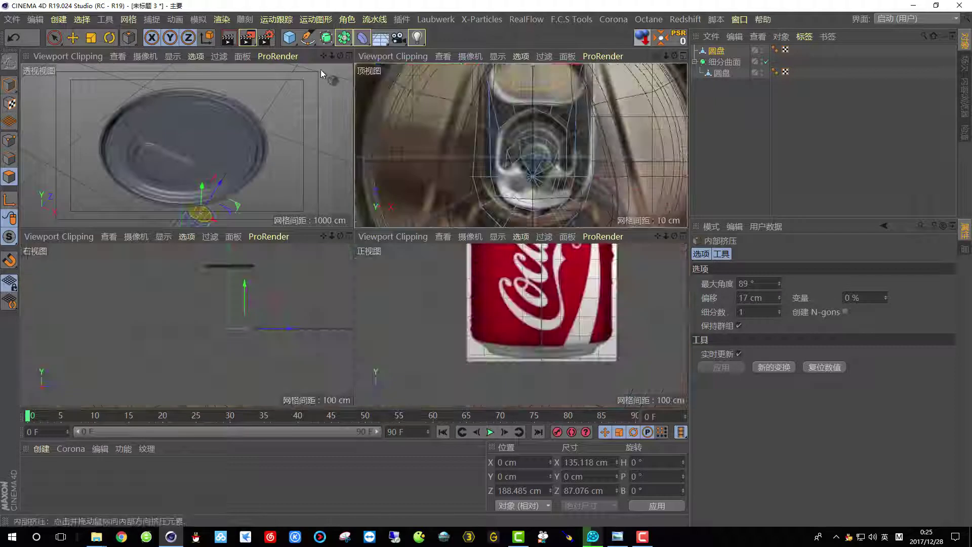
{"action": "left_click", "coordinate": [348, 57]}
{"action": "left_click_drag", "start_coordinate": [323, 216], "coordinate": [317, 212], "text": "alt"}
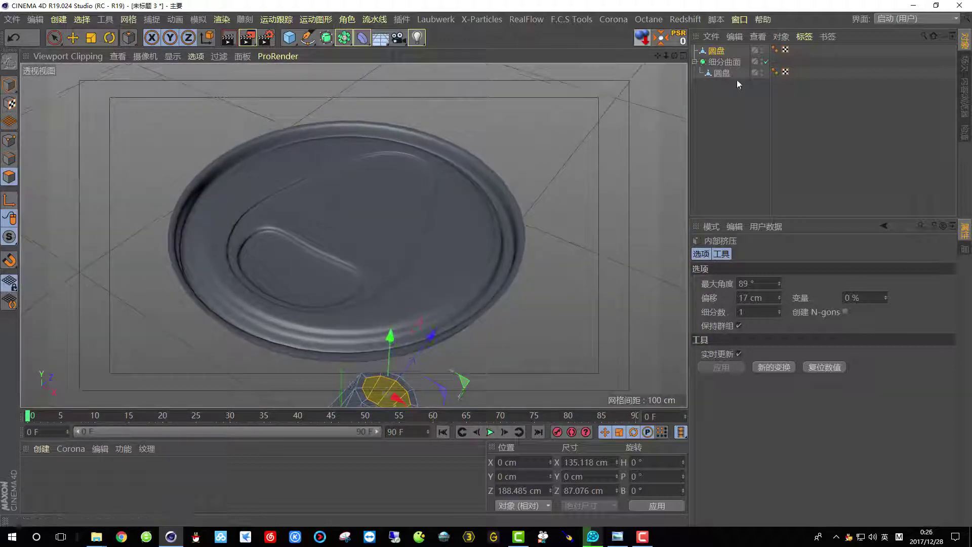
{"action": "left_click", "coordinate": [716, 51]}
{"action": "left_click", "coordinate": [10, 86]}
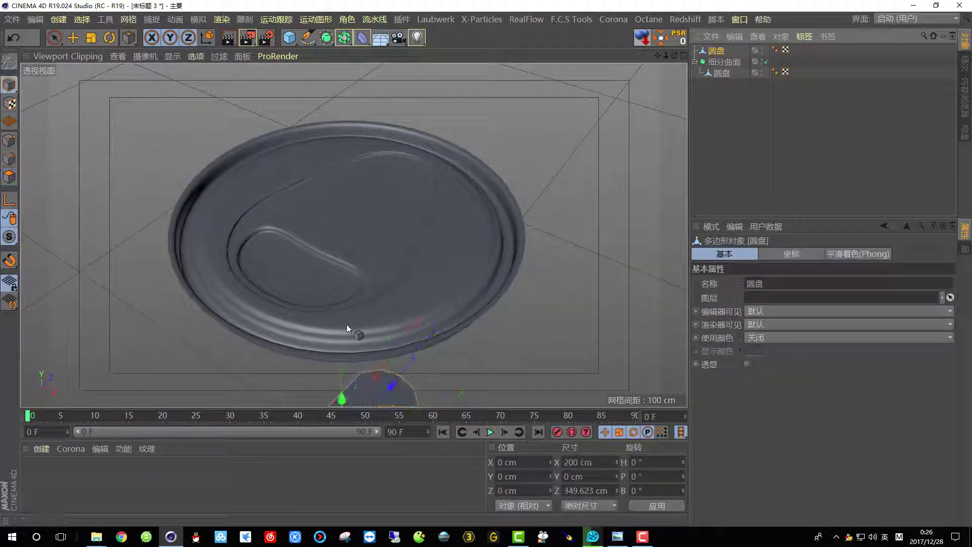
{"action": "left_click_drag", "start_coordinate": [344, 402], "coordinate": [447, 231]}
{"action": "middle_click_drag", "start_coordinate": [373, 178], "coordinate": [338, 251], "text": "alt"}
{"action": "scroll", "coordinate": [364, 226], "scroll_direction": "up", "scroll_amount": 2}
Step: Delete the inset faces inside the finger hole in the top view
{"action": "left_click", "coordinate": [682, 56]}
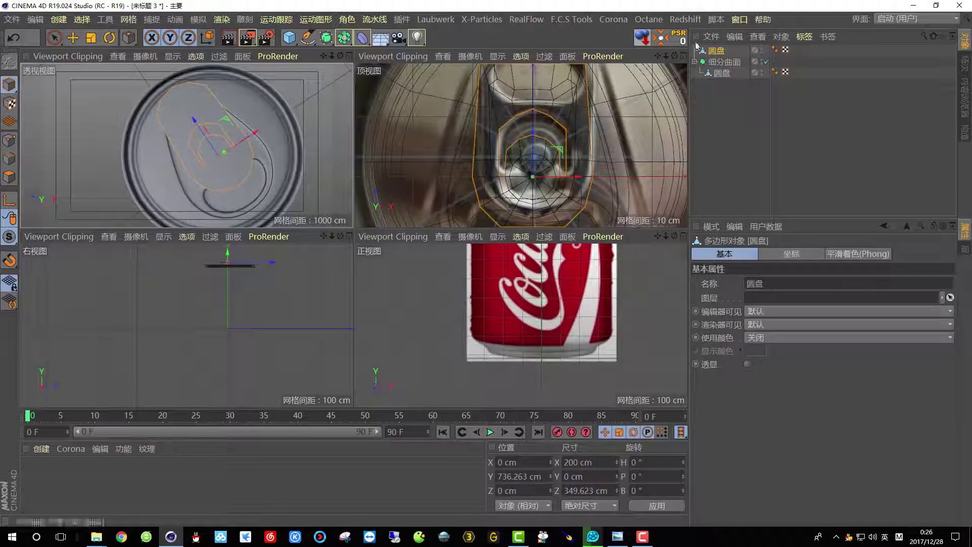
{"action": "left_click", "coordinate": [683, 56]}
{"action": "scroll", "coordinate": [37, 129], "scroll_direction": "up", "scroll_amount": 3}
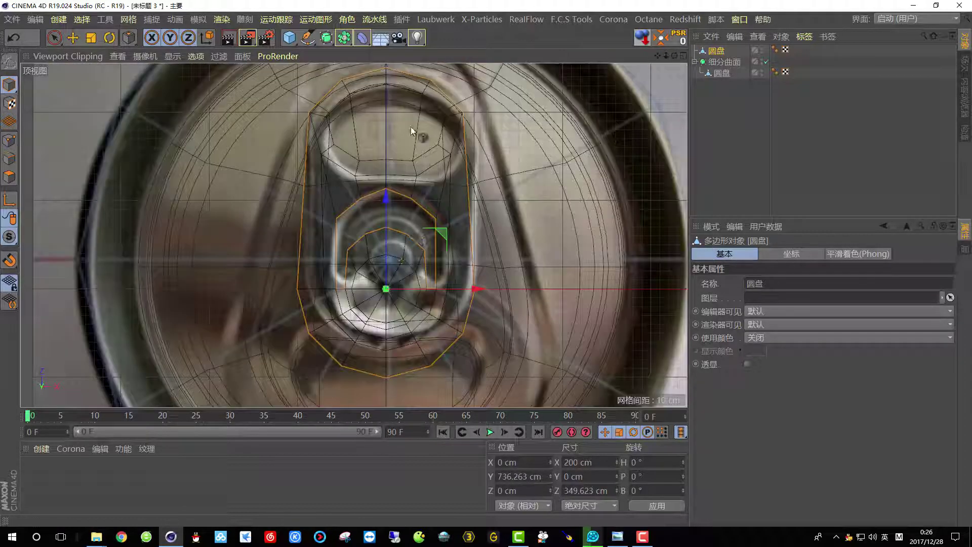
{"action": "left_click", "coordinate": [13, 180]}
{"action": "left_click", "coordinate": [54, 39]}
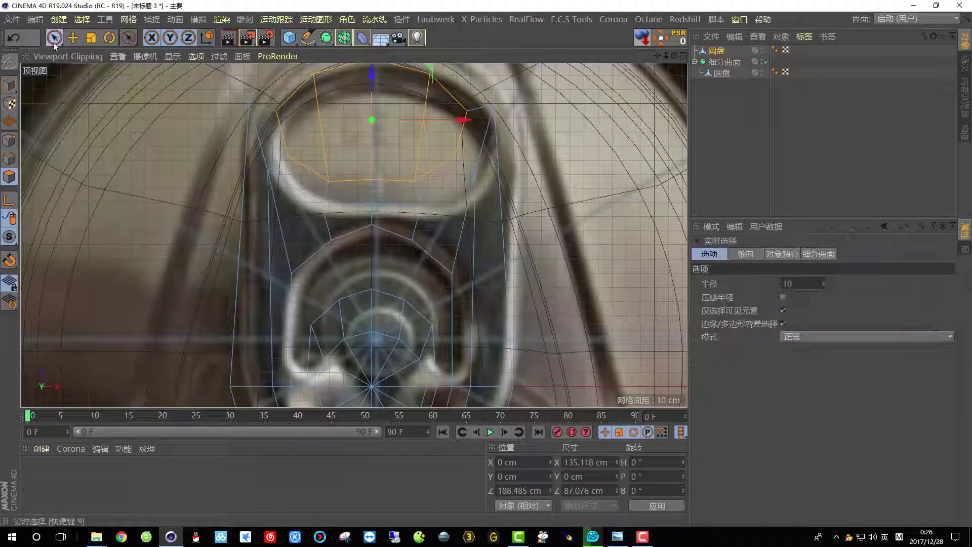
{"action": "left_click_drag", "start_coordinate": [304, 127], "coordinate": [420, 135]}
{"action": "key", "text": "Delete"}
Step: Examine the tab's mesh and cut-outs above the lid from several angles in the perspective view
{"action": "left_click", "coordinate": [683, 55]}
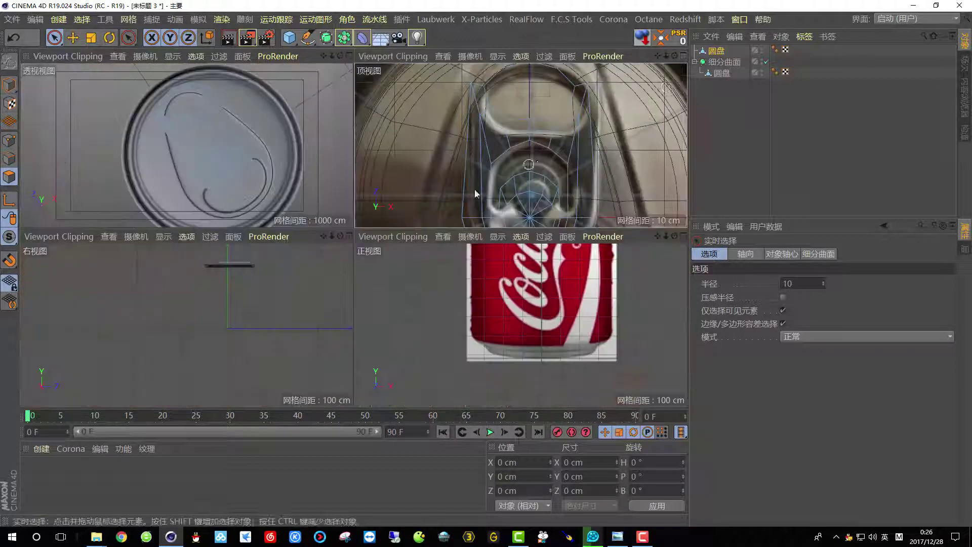
{"action": "left_click", "coordinate": [349, 57]}
{"action": "left_click_drag", "start_coordinate": [278, 173], "coordinate": [333, 142], "text": "alt"}
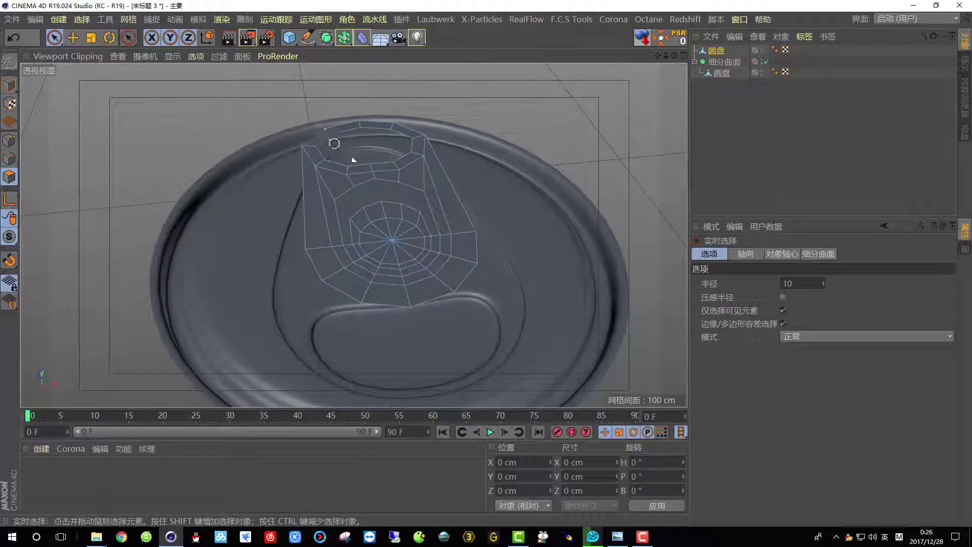
{"action": "scroll", "coordinate": [360, 173], "scroll_direction": "up", "scroll_amount": 4}
{"action": "left_click_drag", "start_coordinate": [371, 176], "coordinate": [363, 218], "text": "alt"}
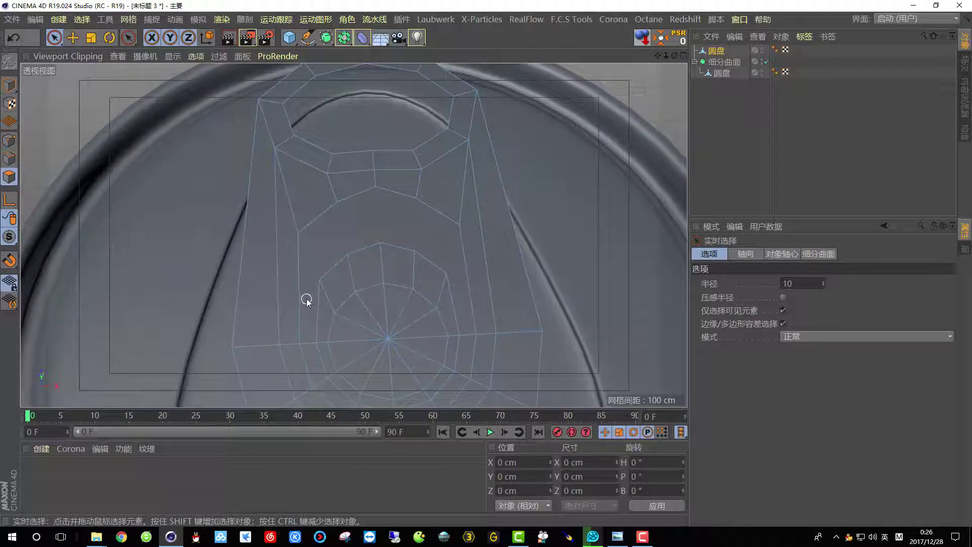
{"action": "left_click_drag", "start_coordinate": [397, 225], "coordinate": [379, 219], "text": "alt"}
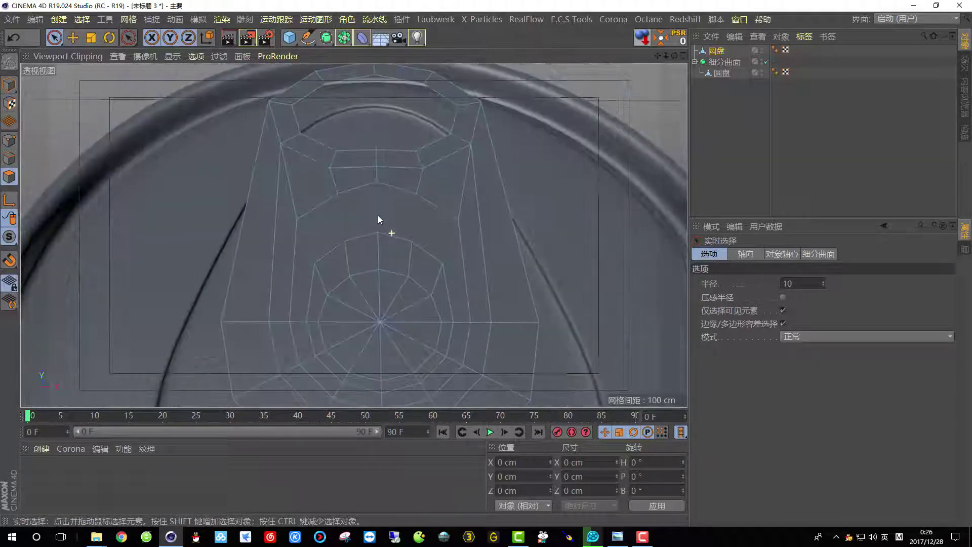
{"action": "left_click", "coordinate": [722, 73]}
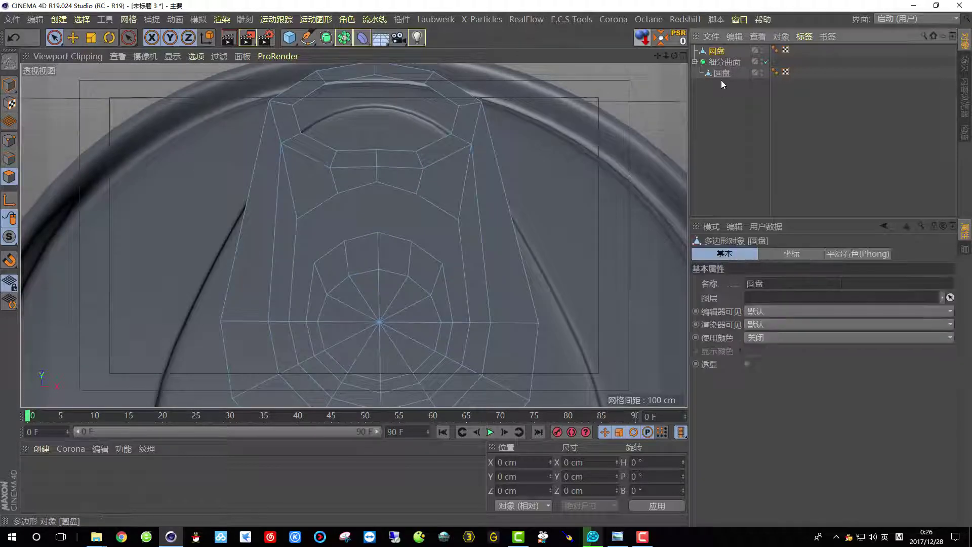
{"action": "left_click", "coordinate": [715, 50]}
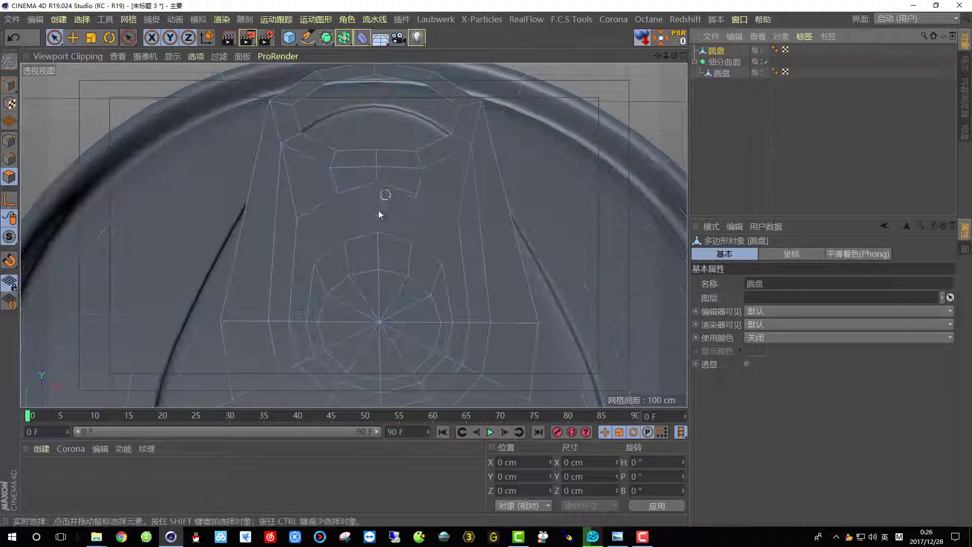
{"action": "left_click", "coordinate": [433, 187]}
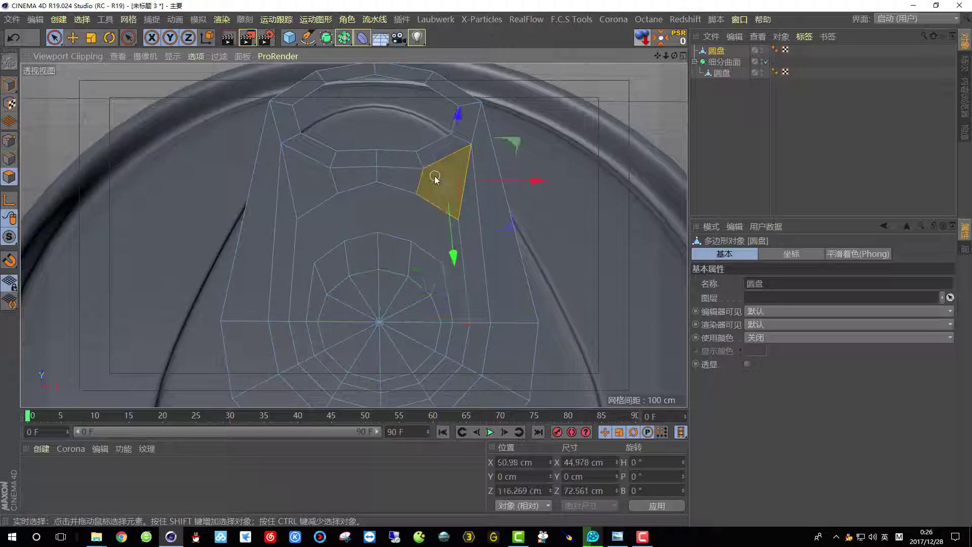
{"action": "middle_click", "coordinate": [437, 175]}
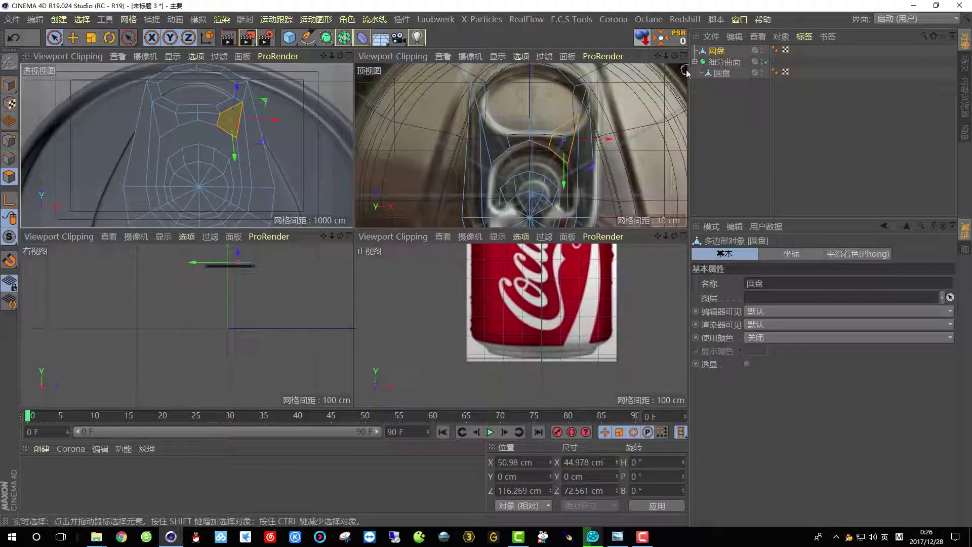
{"action": "left_click", "coordinate": [350, 57]}
{"action": "scroll", "coordinate": [334, 218], "scroll_direction": "up", "scroll_amount": 3}
{"action": "left_click_drag", "start_coordinate": [334, 217], "coordinate": [418, 246], "text": "alt"}
{"action": "scroll", "coordinate": [384, 204], "scroll_direction": "down", "scroll_amount": 3}
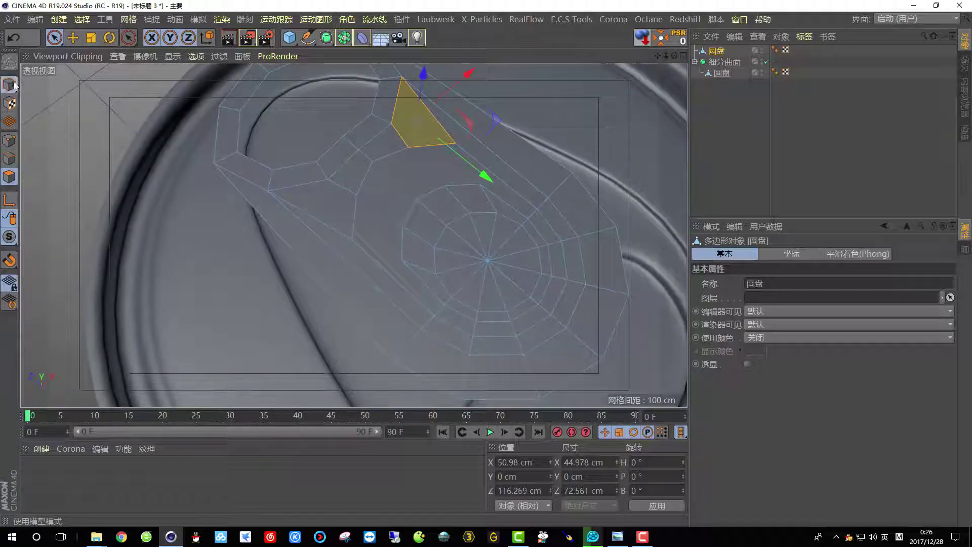
{"action": "left_click", "coordinate": [10, 84]}
{"action": "scroll", "coordinate": [210, 206], "scroll_direction": "down", "scroll_amount": 3}
{"action": "left_click_drag", "start_coordinate": [324, 228], "coordinate": [317, 194], "text": "alt"}
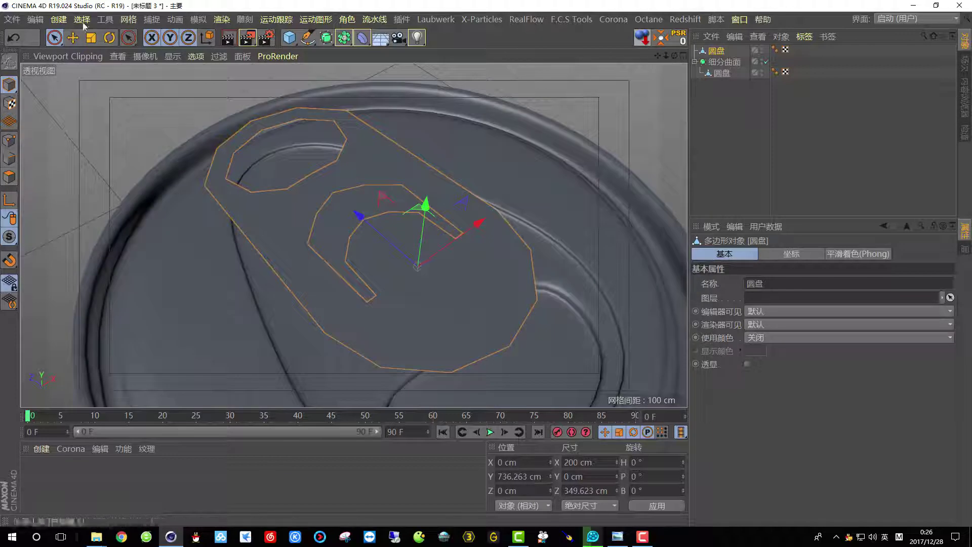
Step: Select all faces of the tab and extrude them 10 cm with caps created
{"action": "left_click", "coordinate": [9, 177]}
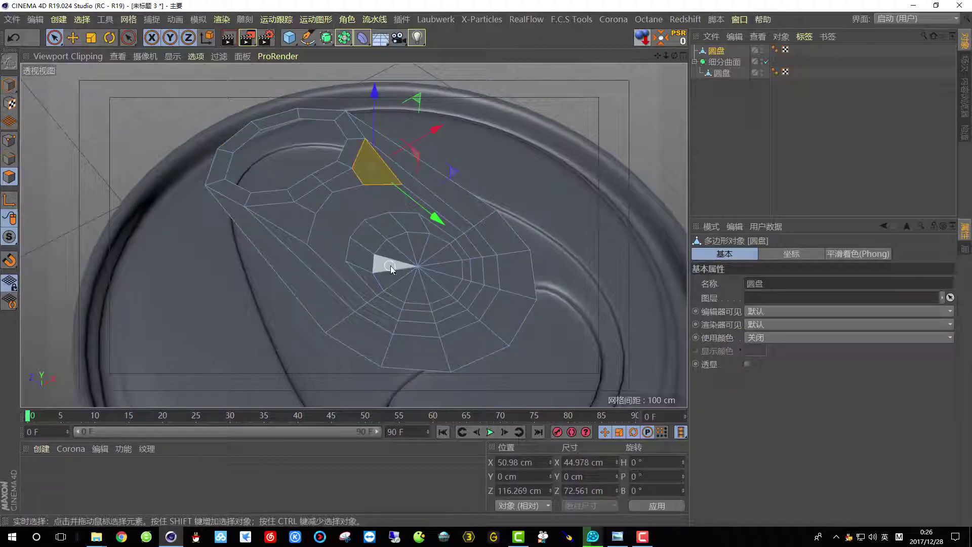
{"action": "key", "text": "ctrl+a"}
{"action": "left_click_drag", "start_coordinate": [431, 251], "coordinate": [425, 198], "text": "alt"}
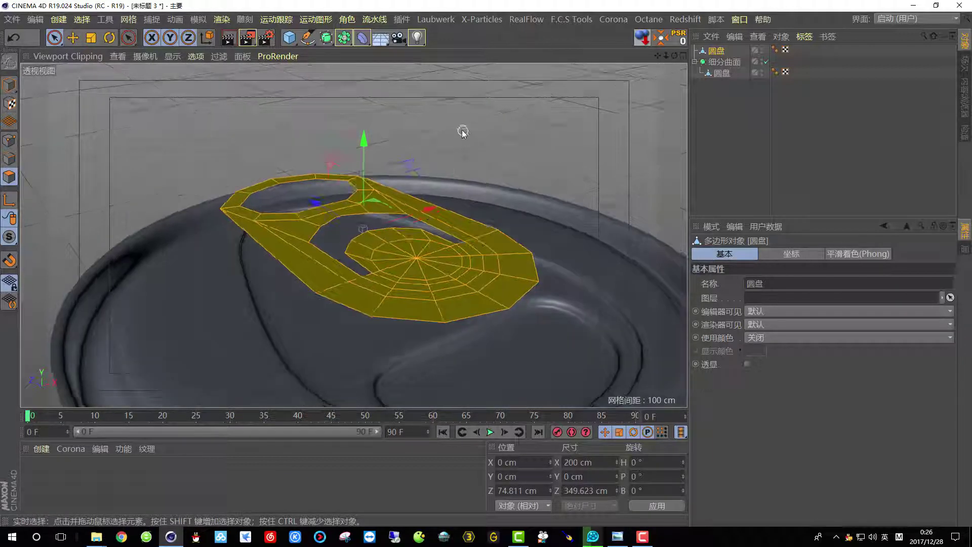
{"action": "right_click", "coordinate": [460, 129]}
{"action": "left_click", "coordinate": [512, 279]}
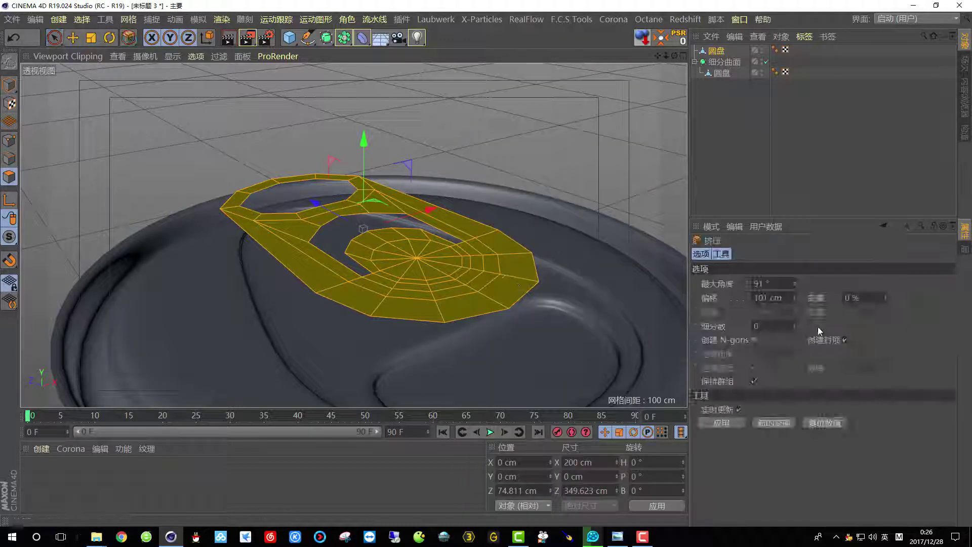
{"action": "left_click_drag", "start_coordinate": [519, 175], "coordinate": [531, 175]}
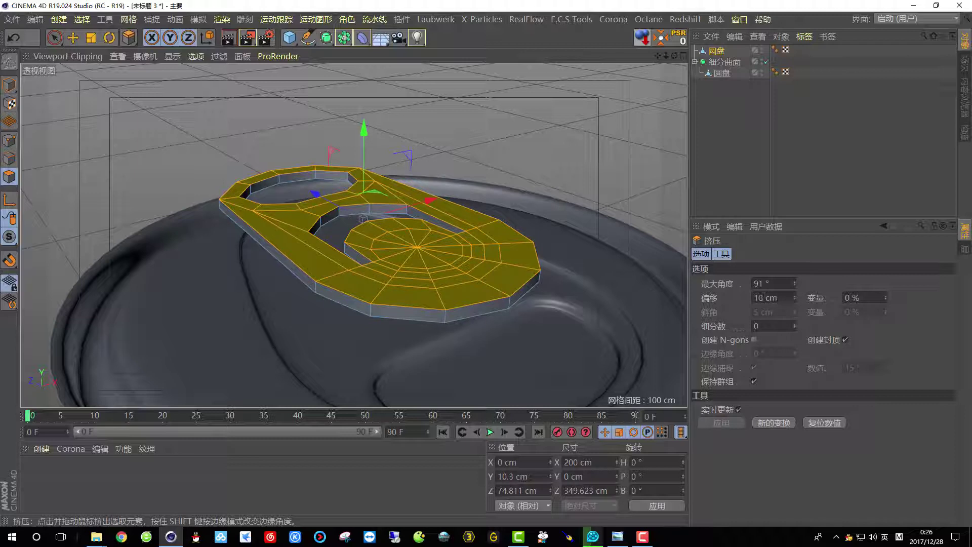
Step: Place the extruded tab disc under a new Subdivision Surface and switch that generator off to view the unsmoothed mesh
{"action": "left_click_drag", "start_coordinate": [330, 42], "coordinate": [342, 53], "text": "alt"}
{"action": "left_click_drag", "start_coordinate": [391, 139], "coordinate": [666, 75], "text": "alt"}
{"action": "left_click", "coordinate": [766, 51]}
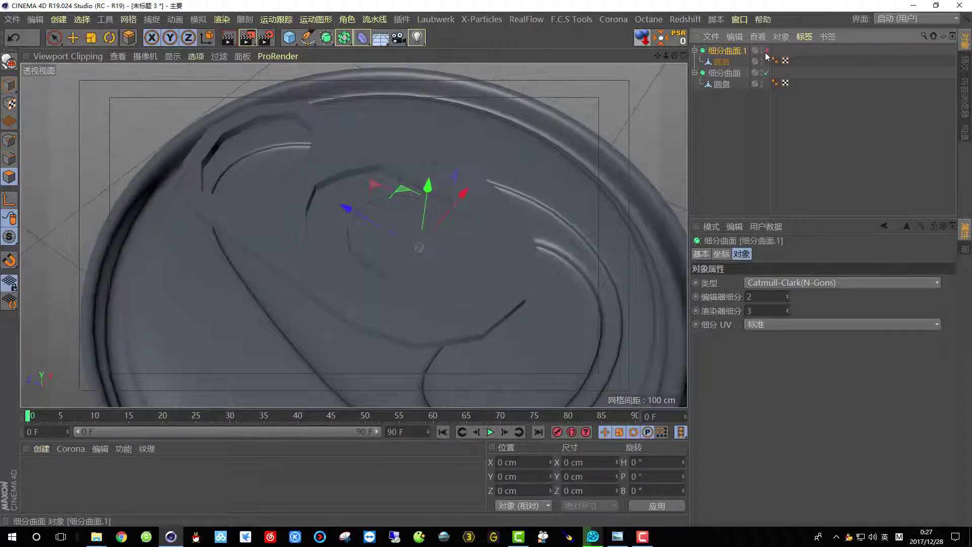
{"action": "left_click_drag", "start_coordinate": [430, 203], "coordinate": [376, 224], "text": "alt"}
{"action": "scroll", "coordinate": [382, 219], "scroll_direction": "up", "scroll_amount": 2}
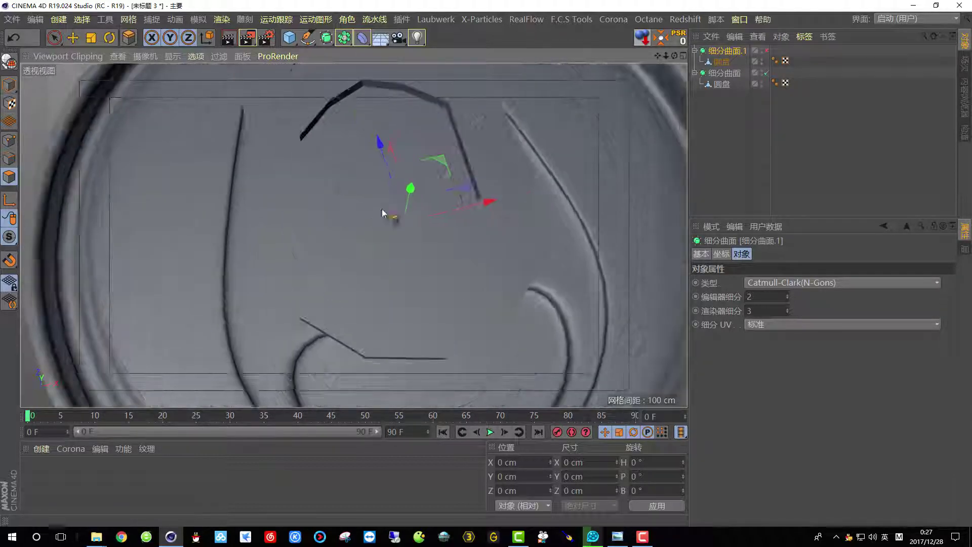
Step: Re-enable the tab's subdivision smoothing and lower the tab towards the lid to about Y 698 cm
{"action": "middle_click_drag", "start_coordinate": [386, 215], "coordinate": [375, 252], "text": "alt"}
{"action": "left_click", "coordinate": [766, 50]}
{"action": "scroll", "coordinate": [528, 223], "scroll_direction": "down", "scroll_amount": 3}
{"action": "left_click_drag", "start_coordinate": [474, 267], "coordinate": [544, 213], "text": "alt"}
{"action": "scroll", "coordinate": [410, 198], "scroll_direction": "down", "scroll_amount": 3}
{"action": "left_click_drag", "start_coordinate": [410, 198], "coordinate": [409, 148], "text": "alt"}
{"action": "left_click", "coordinate": [9, 85]}
{"action": "scroll", "coordinate": [403, 282], "scroll_direction": "up", "scroll_amount": 2}
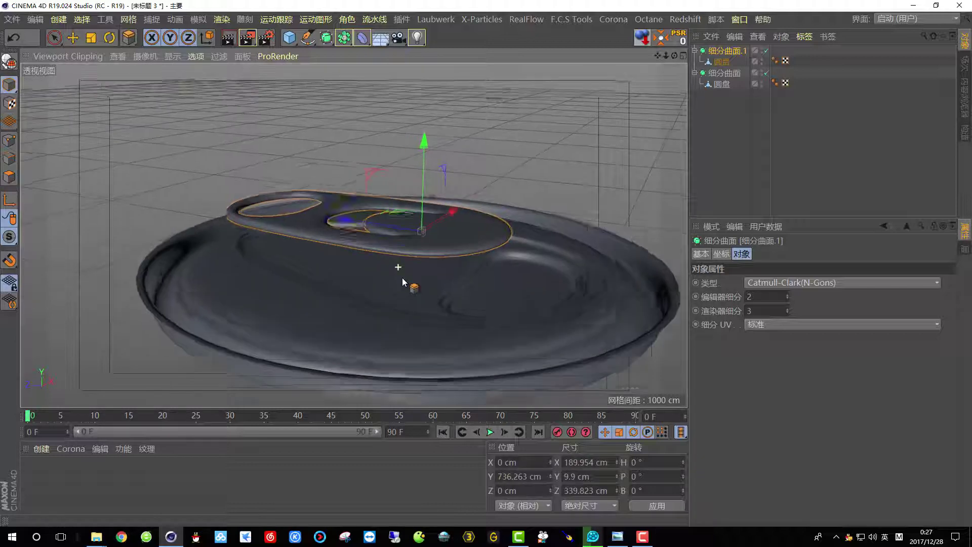
{"action": "left_click_drag", "start_coordinate": [403, 282], "coordinate": [405, 273], "text": "alt"}
{"action": "left_click_drag", "start_coordinate": [434, 174], "coordinate": [380, 244]}
{"action": "scroll", "coordinate": [380, 243], "scroll_direction": "down", "scroll_amount": 1}
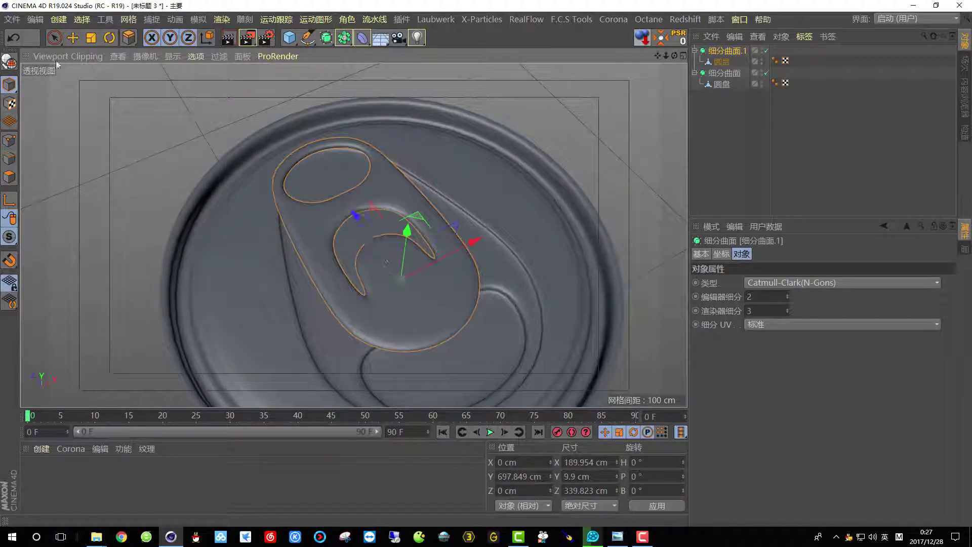
Step: Scale the tab down to about 156 by 279 cm and shift it along Z to about -18 cm
{"action": "left_click", "coordinate": [92, 38]}
{"action": "left_click_drag", "start_coordinate": [495, 152], "coordinate": [521, 218]}
{"action": "left_click", "coordinate": [74, 39]}
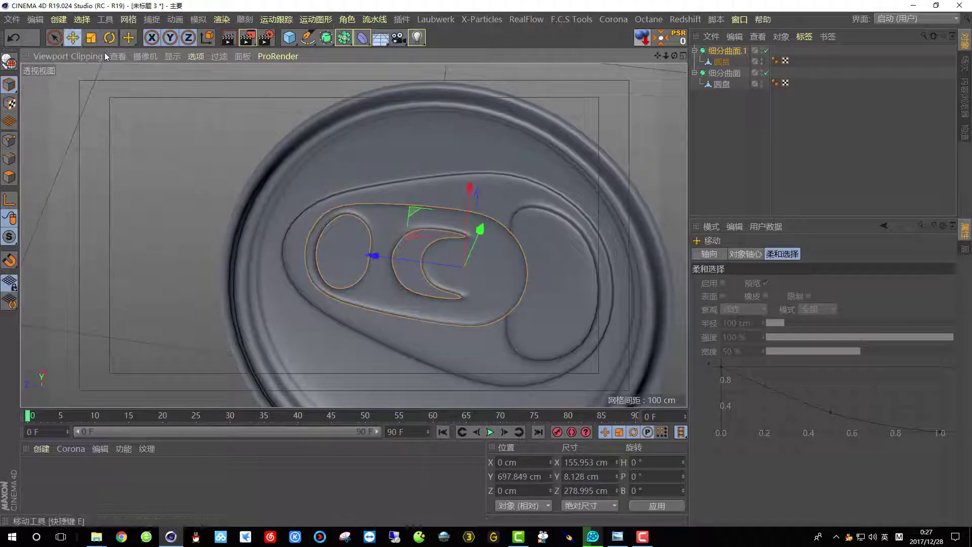
{"action": "left_click_drag", "start_coordinate": [373, 258], "coordinate": [322, 200]}
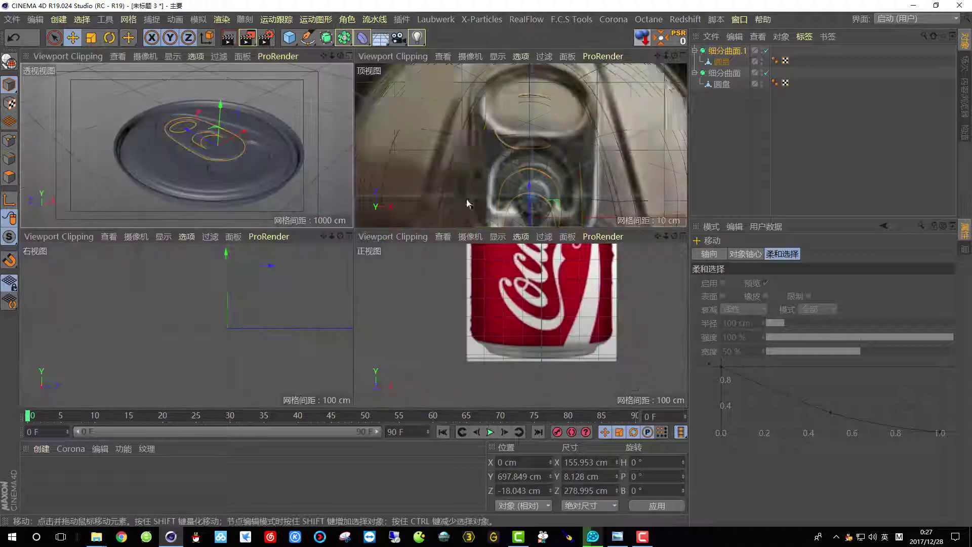
{"action": "left_click", "coordinate": [683, 55]}
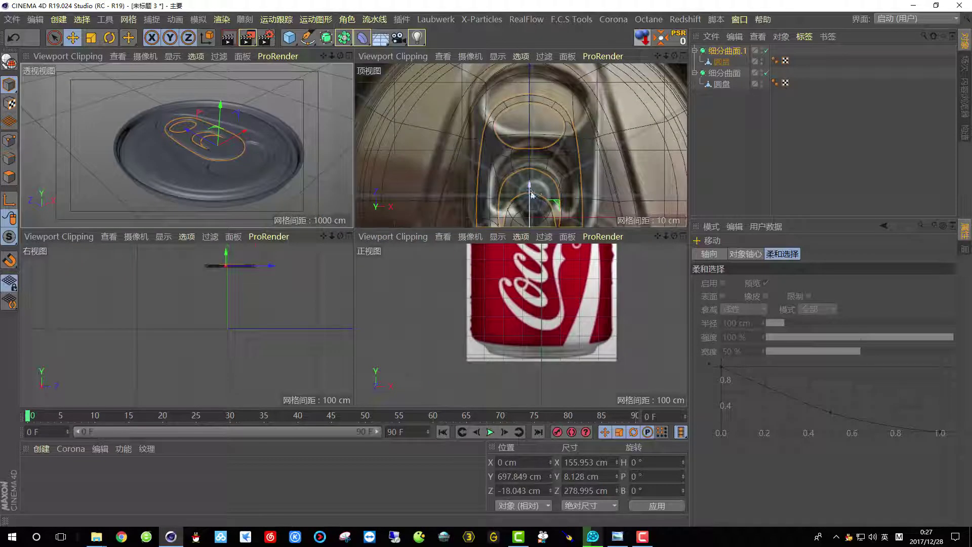
{"action": "left_click", "coordinate": [348, 56]}
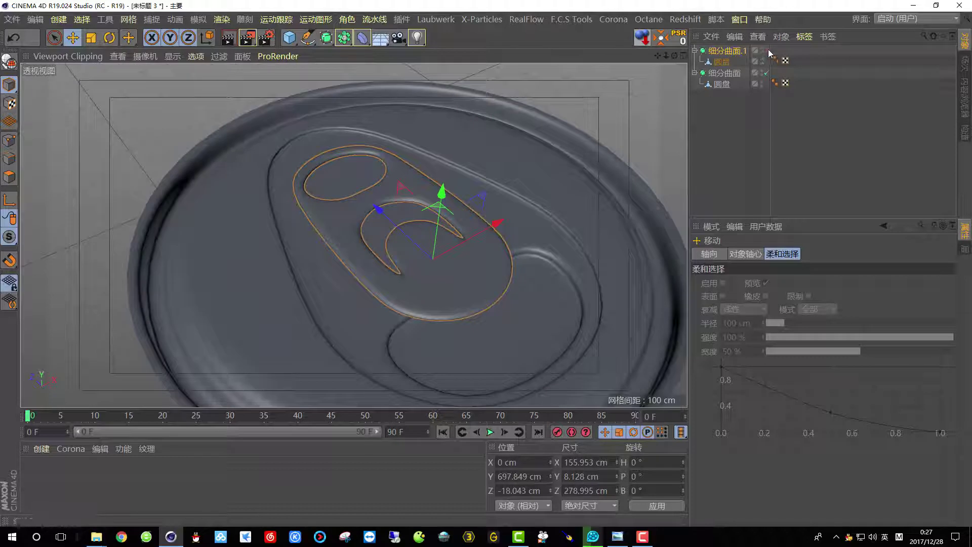
Step: Switch off the tab's smoothing and display the perspective view shaded with mesh lines
{"action": "left_click", "coordinate": [766, 51]}
{"action": "scroll", "coordinate": [335, 152], "scroll_direction": "up", "scroll_amount": 3}
{"action": "left_click", "coordinate": [172, 56]}
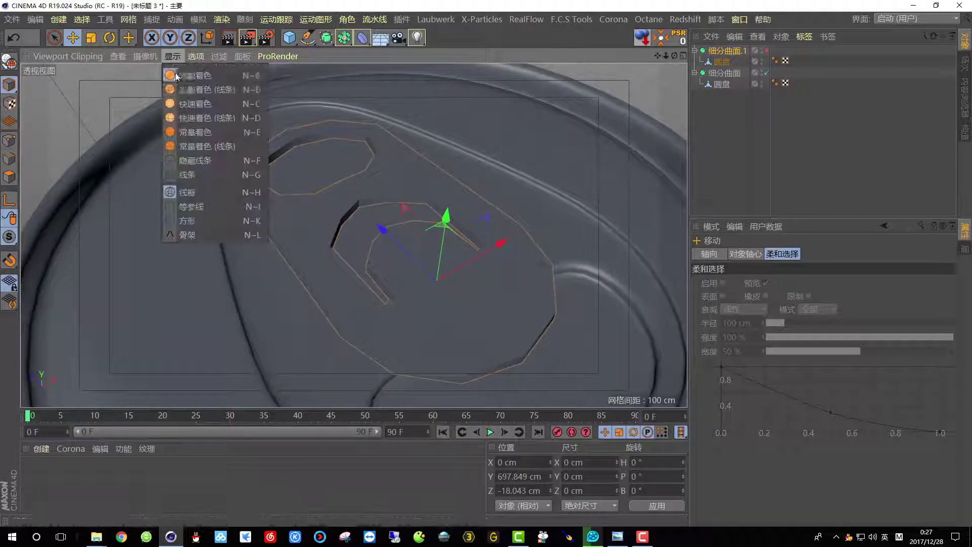
{"action": "left_click", "coordinate": [184, 89]}
{"action": "middle_click_drag", "start_coordinate": [375, 210], "coordinate": [273, 180], "text": "alt"}
{"action": "right_click_drag", "start_coordinate": [401, 267], "coordinate": [217, 198], "text": "alt"}
{"action": "left_click_drag", "start_coordinate": [216, 198], "coordinate": [207, 215], "text": "alt"}
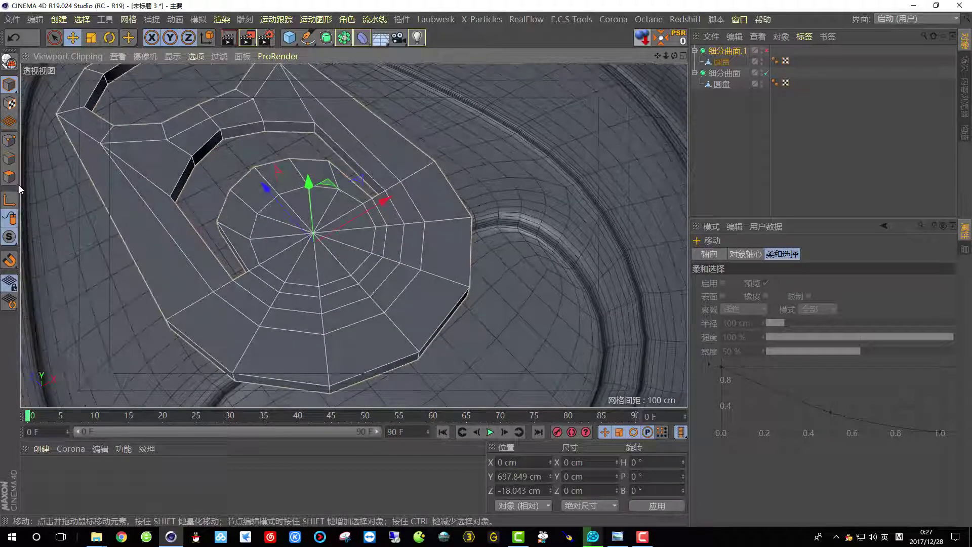
Step: Select the ring of triangular faces around the tab's centre point and extrude them upward by 8 cm
{"action": "left_click", "coordinate": [9, 177]}
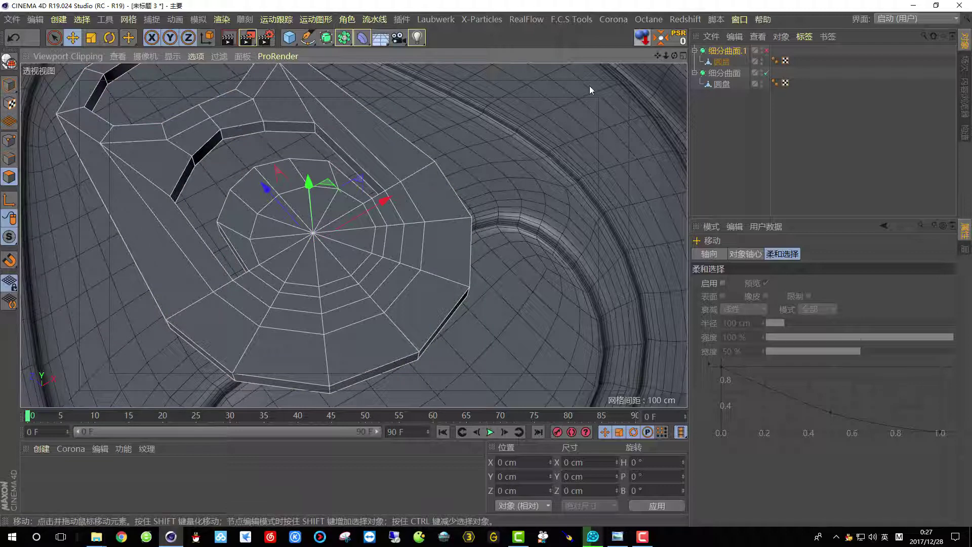
{"action": "left_click", "coordinate": [722, 62]}
{"action": "left_click", "coordinate": [302, 251]}
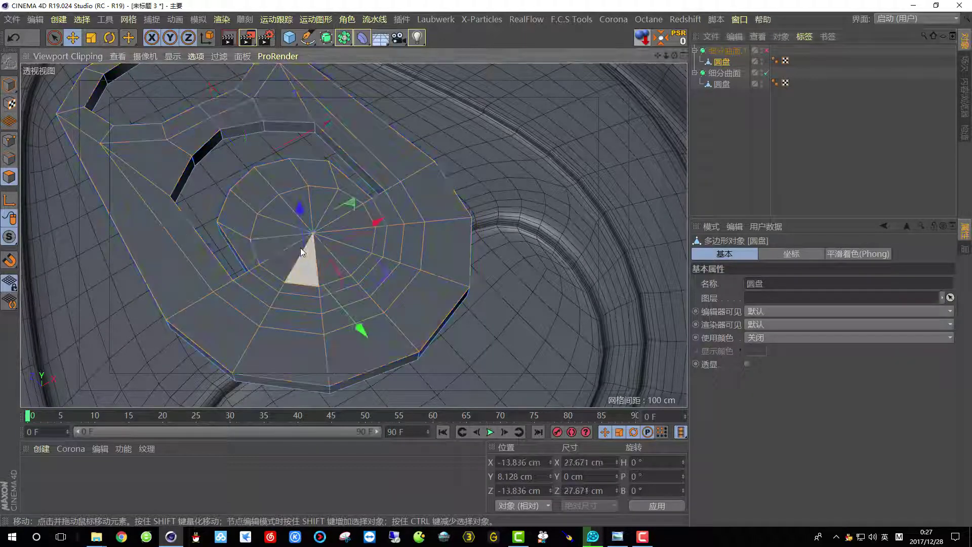
{"action": "left_click", "coordinate": [56, 38]}
{"action": "mouse_move", "coordinate": [282, 236]}
{"action": "left_mouse_down"}
{"action": "mouse_move", "coordinate": [330, 244]}
{"action": "mouse_move", "coordinate": [350, 197]}
{"action": "mouse_move", "coordinate": [390, 152]}
{"action": "left_mouse_up"}
{"action": "right_click", "coordinate": [390, 151]}
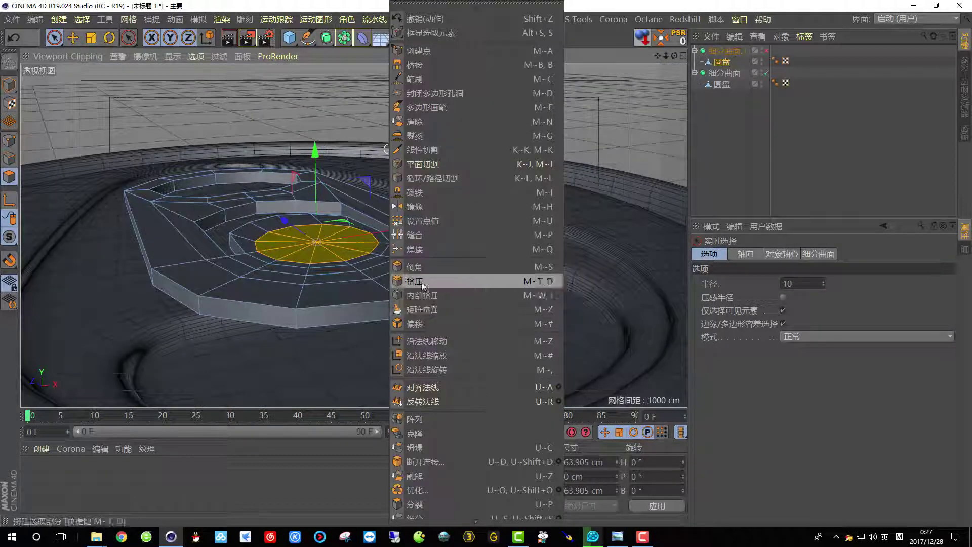
{"action": "left_click", "coordinate": [424, 286]}
{"action": "left_click_drag", "start_coordinate": [445, 234], "coordinate": [488, 234]}
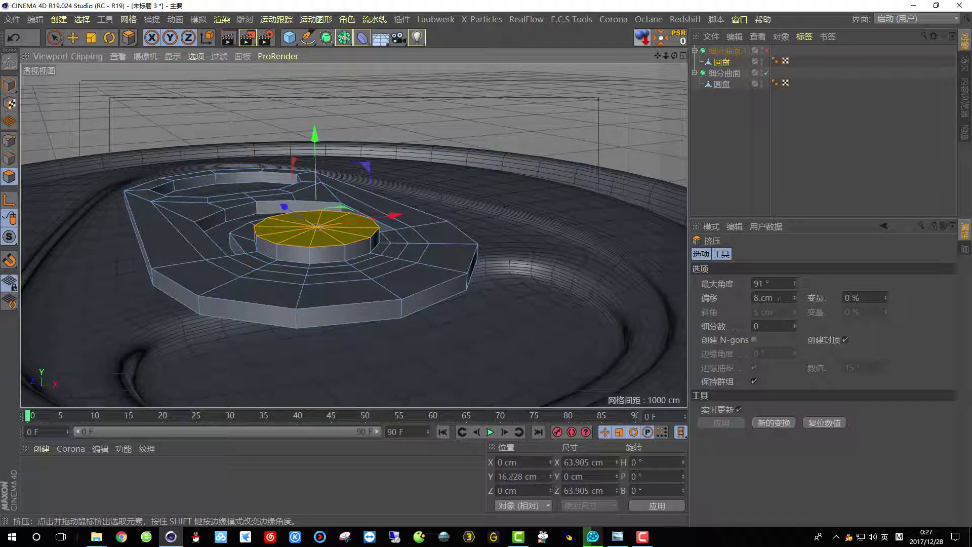
Step: Turn the tab's subdivision smoothing back on and render the perspective view to check the raised rivet
{"action": "left_click", "coordinate": [767, 51]}
{"action": "left_click_drag", "start_coordinate": [511, 169], "coordinate": [393, 221], "text": "alt"}
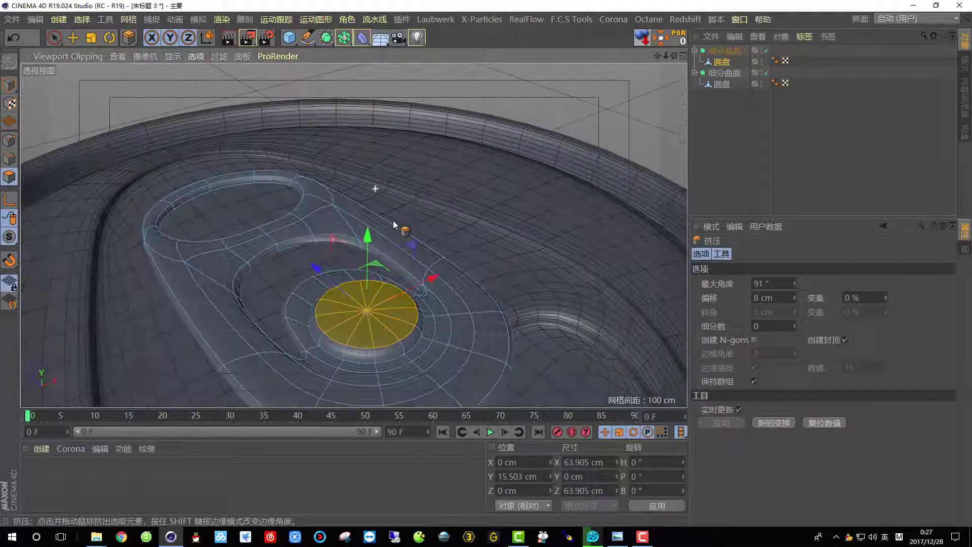
{"action": "scroll", "coordinate": [392, 223], "scroll_direction": "down", "scroll_amount": 5}
{"action": "left_click", "coordinate": [229, 38]}
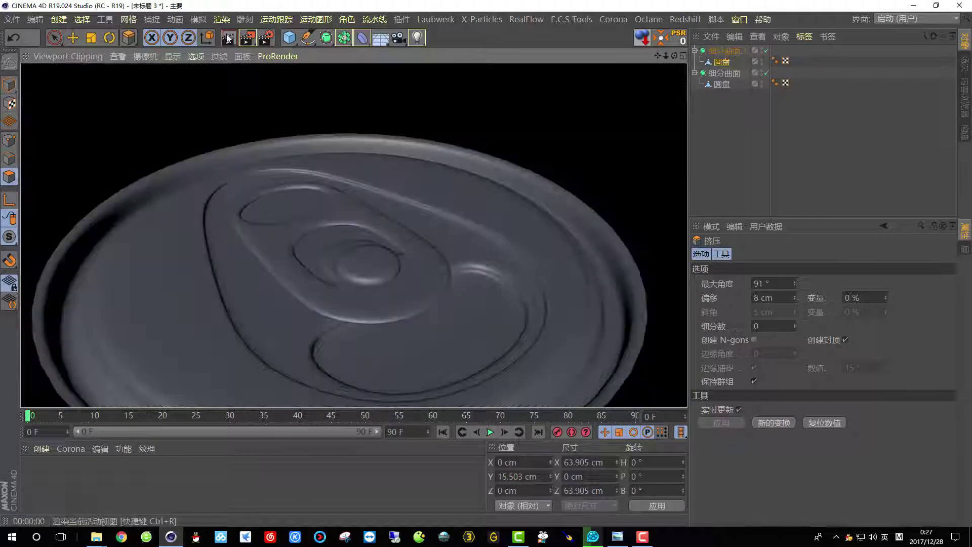
Step: Lower the rivet's top faces to about Y 13.2 cm and render the perspective view again
{"action": "scroll", "coordinate": [382, 259], "scroll_direction": "up", "scroll_amount": 7}
{"action": "left_click_drag", "start_coordinate": [381, 209], "coordinate": [384, 211]}
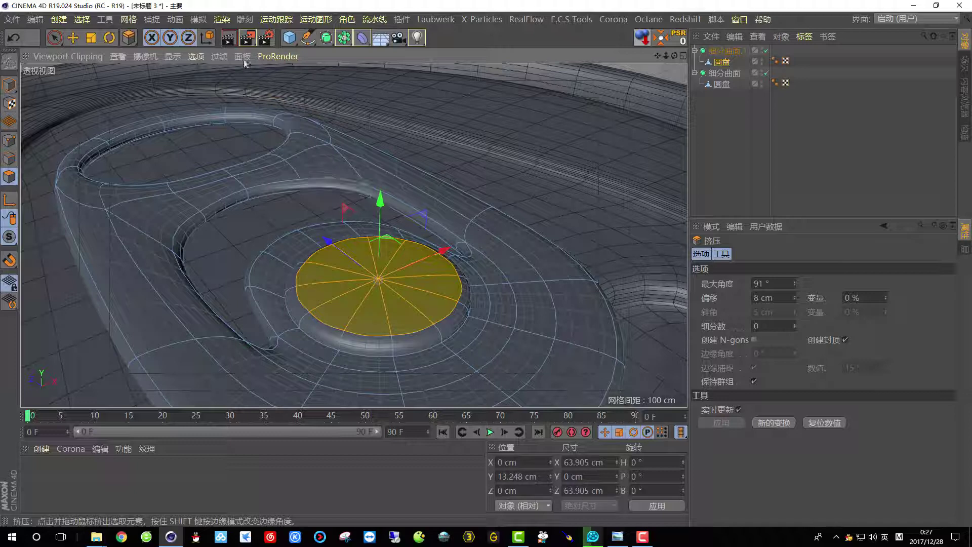
{"action": "left_click", "coordinate": [229, 37]}
{"action": "scroll", "coordinate": [375, 184], "scroll_direction": "down", "scroll_amount": 10}
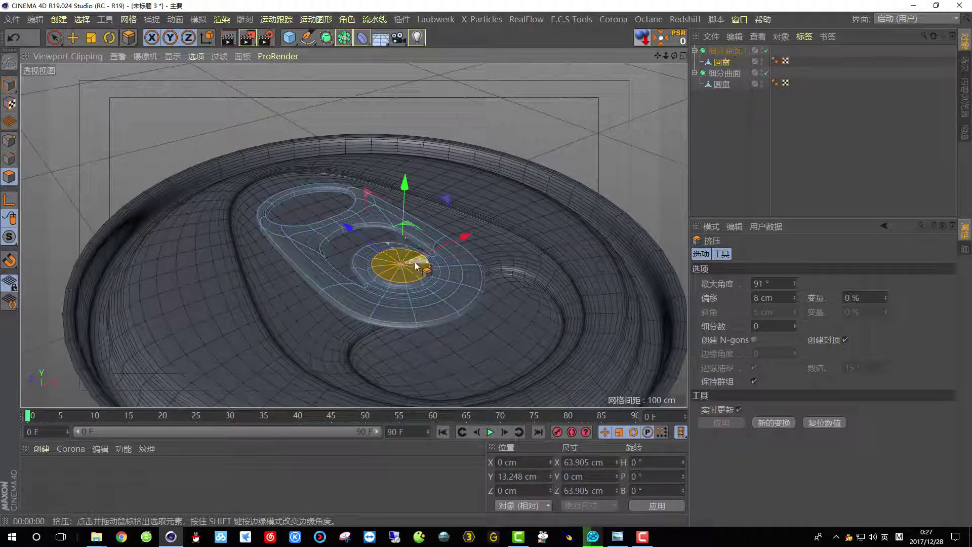
Step: Raise the whole tab mesh above the lid to about Y 15.5 cm
{"action": "left_click_drag", "start_coordinate": [361, 198], "coordinate": [363, 215], "text": "alt"}
{"action": "left_click", "coordinate": [9, 84]}
{"action": "right_click_drag", "start_coordinate": [342, 273], "coordinate": [463, 285], "text": "alt"}
{"action": "scroll", "coordinate": [437, 192], "scroll_direction": "up", "scroll_amount": 2}
{"action": "left_click_drag", "start_coordinate": [442, 173], "coordinate": [477, 194]}
{"action": "scroll", "coordinate": [455, 200], "scroll_direction": "up", "scroll_amount": 2}
Step: Add loop cuts around the tab's outer side wall near its lower and upper rims, the last at about 17.8% offset
{"action": "right_click", "coordinate": [453, 96]}
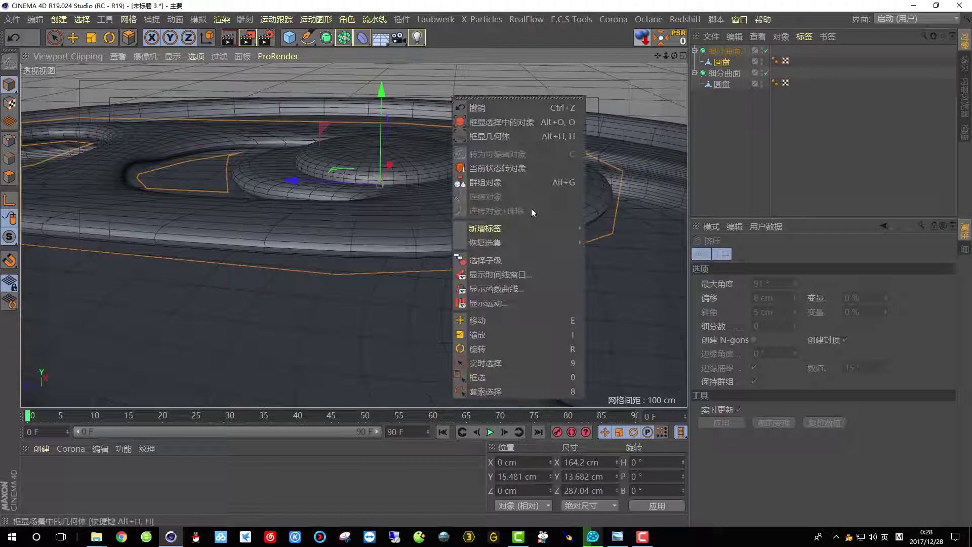
{"action": "left_click", "coordinate": [15, 159]}
{"action": "left_click", "coordinate": [15, 160]}
{"action": "scroll", "coordinate": [400, 253], "scroll_direction": "up", "scroll_amount": 2}
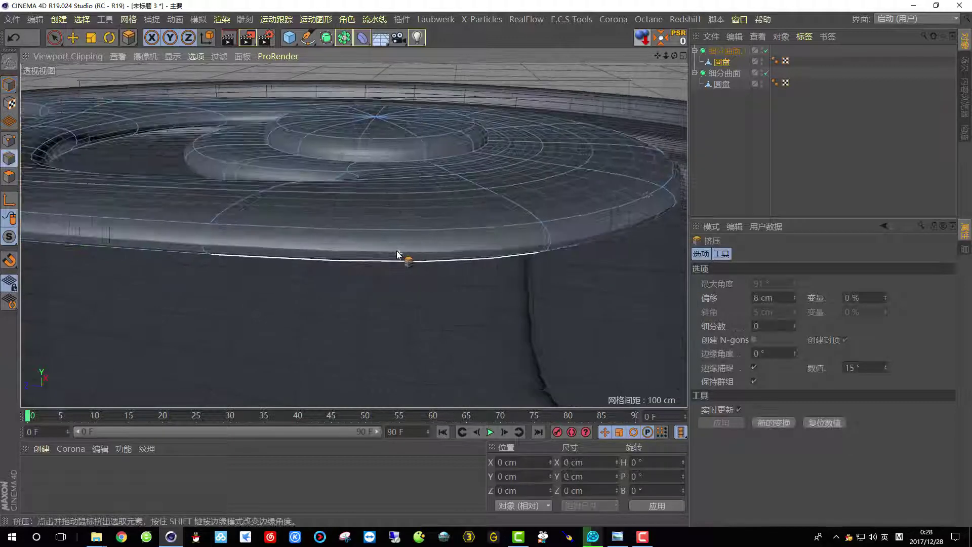
{"action": "right_click", "coordinate": [432, 83]}
{"action": "left_click", "coordinate": [496, 278]}
{"action": "left_click_drag", "start_coordinate": [485, 273], "coordinate": [456, 223], "text": "alt"}
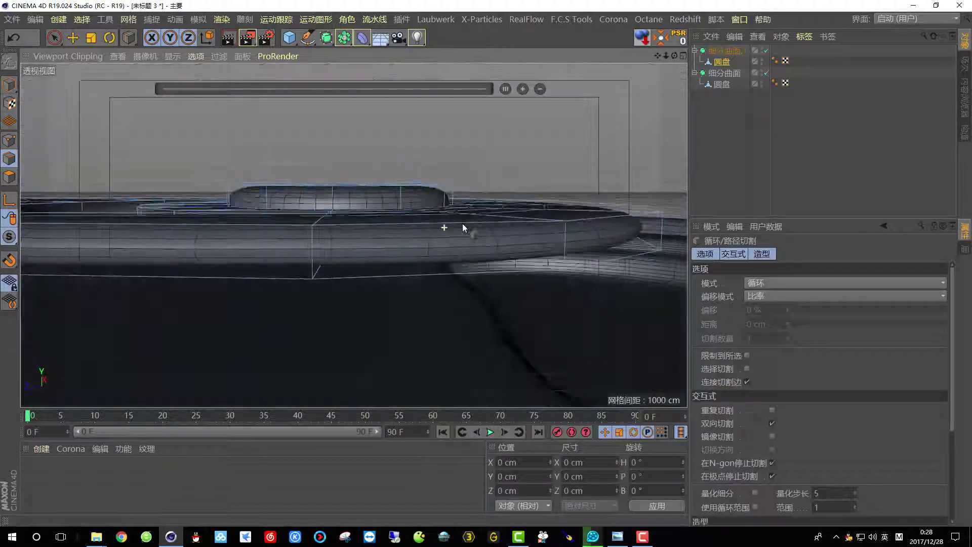
{"action": "left_click", "coordinate": [312, 267]}
{"action": "left_click", "coordinate": [313, 235]}
{"action": "left_click_drag", "start_coordinate": [372, 232], "coordinate": [123, 96], "text": "alt"}
{"action": "left_click", "coordinate": [10, 84]}
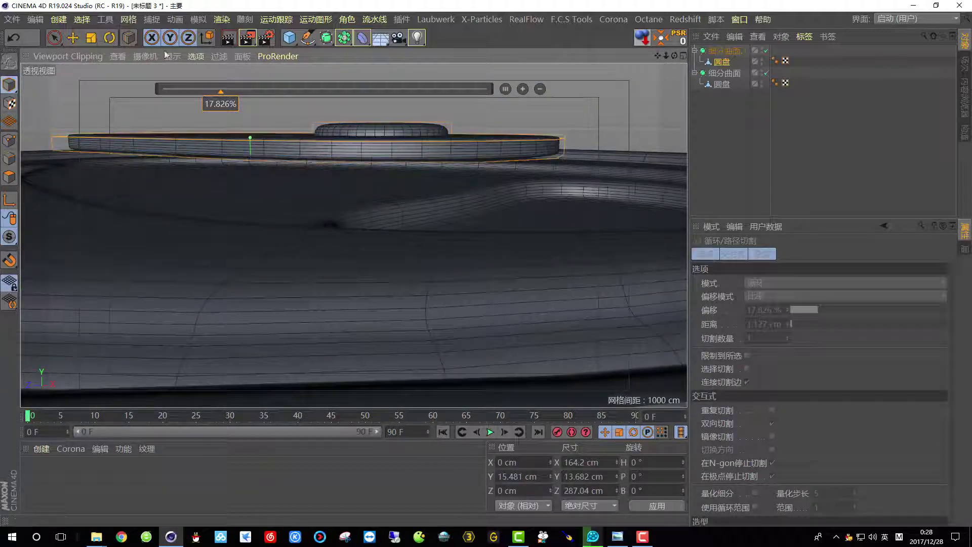
Step: Move the tab down onto the lid to about Y -1.2 cm
{"action": "left_click", "coordinate": [73, 37]}
{"action": "left_click_drag", "start_coordinate": [369, 90], "coordinate": [388, 120]}
{"action": "left_click_drag", "start_coordinate": [388, 120], "coordinate": [365, 230], "text": "alt"}
{"action": "middle_click_drag", "start_coordinate": [365, 230], "coordinate": [332, 247], "text": "alt"}
{"action": "scroll", "coordinate": [332, 247], "scroll_direction": "down", "scroll_amount": 1}
{"action": "scroll", "coordinate": [332, 230], "scroll_direction": "down", "scroll_amount": 1}
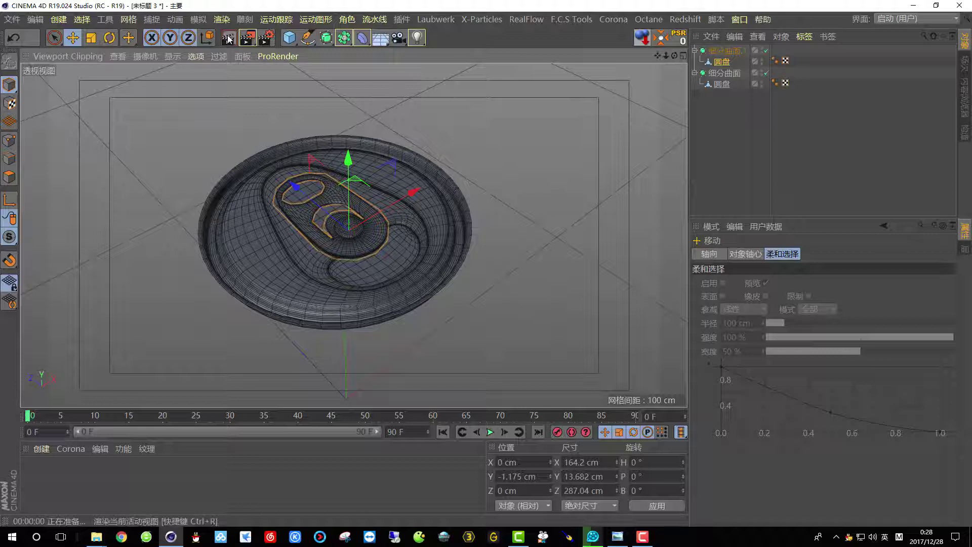
Step: Render the perspective view and inspect how the tab sits on the lid, up close and at a low angle
{"action": "left_click", "coordinate": [229, 39]}
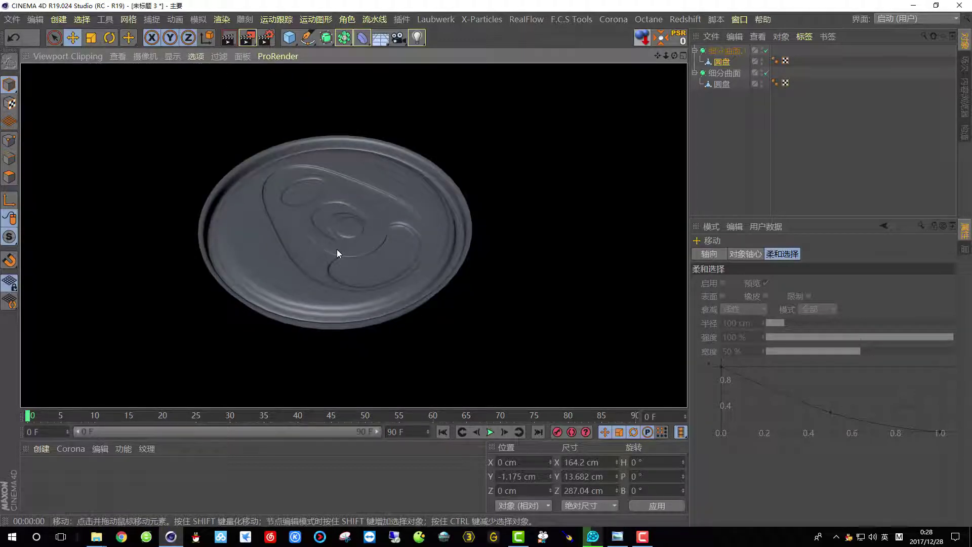
{"action": "scroll", "coordinate": [336, 249], "scroll_direction": "up", "scroll_amount": 10}
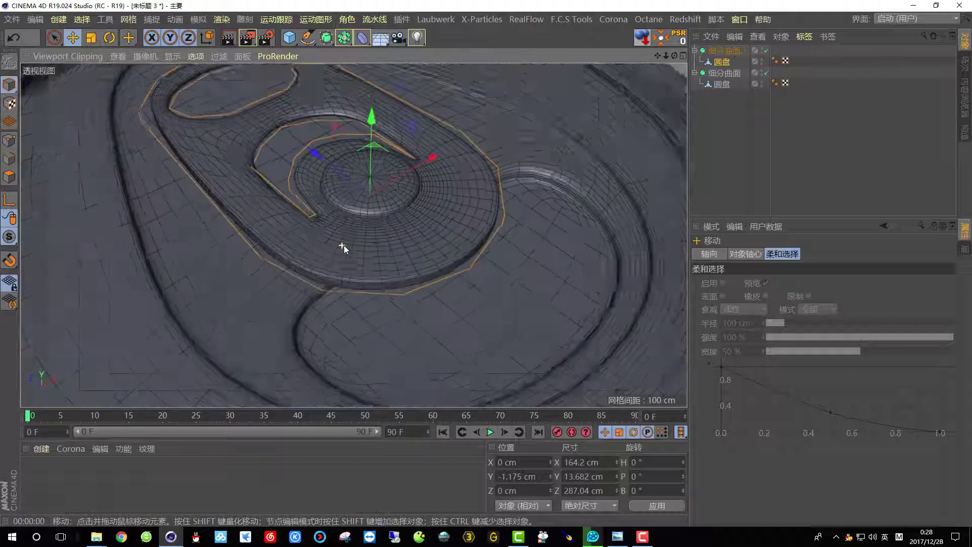
{"action": "scroll", "coordinate": [344, 246], "scroll_direction": "up", "scroll_amount": 3}
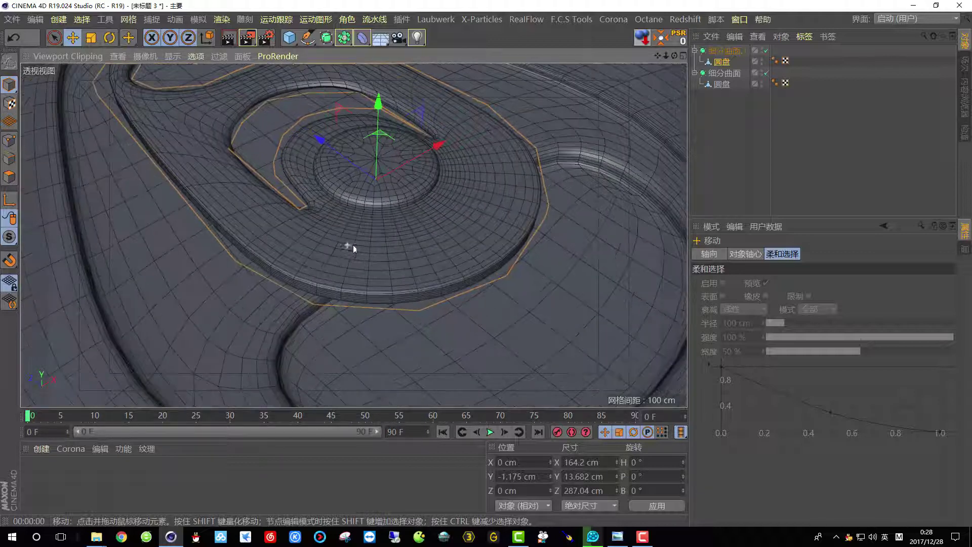
{"action": "scroll", "coordinate": [346, 250], "scroll_direction": "down", "scroll_amount": 10}
{"action": "left_click_drag", "start_coordinate": [371, 253], "coordinate": [430, 243], "text": "alt"}
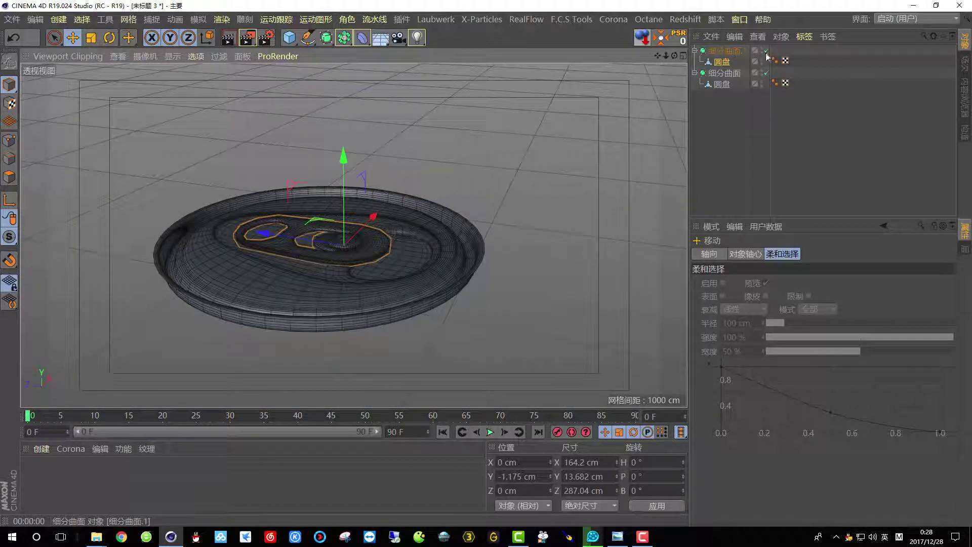
Step: Switch off the lid's subdivision smoothing and compare the lid with the can photo in the front view
{"action": "left_click", "coordinate": [766, 52]}
{"action": "left_click", "coordinate": [766, 73]}
{"action": "scroll", "coordinate": [437, 303], "scroll_direction": "up", "scroll_amount": 2}
{"action": "left_click_drag", "start_coordinate": [477, 243], "coordinate": [416, 217], "text": "alt"}
{"action": "scroll", "coordinate": [470, 213], "scroll_direction": "down", "scroll_amount": 3}
{"action": "scroll", "coordinate": [416, 217], "scroll_direction": "down", "scroll_amount": 1}
{"action": "left_click", "coordinate": [684, 56]}
{"action": "scroll", "coordinate": [481, 331], "scroll_direction": "down", "scroll_amount": 2}
{"action": "left_click", "coordinate": [683, 234]}
{"action": "scroll", "coordinate": [464, 205], "scroll_direction": "up", "scroll_amount": 10}
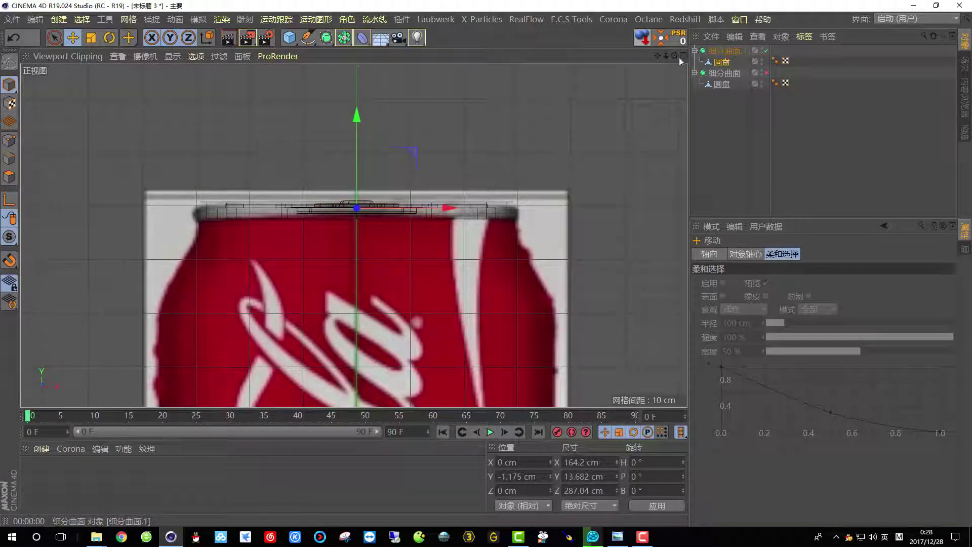
Step: Loop-select the outer rim edges of the lid's disc in the perspective view and scale them outward to about 603 cm across
{"action": "middle_click", "coordinate": [468, 211]}
{"action": "middle_click", "coordinate": [298, 99]}
{"action": "left_click_drag", "start_coordinate": [362, 194], "coordinate": [340, 194], "text": "alt"}
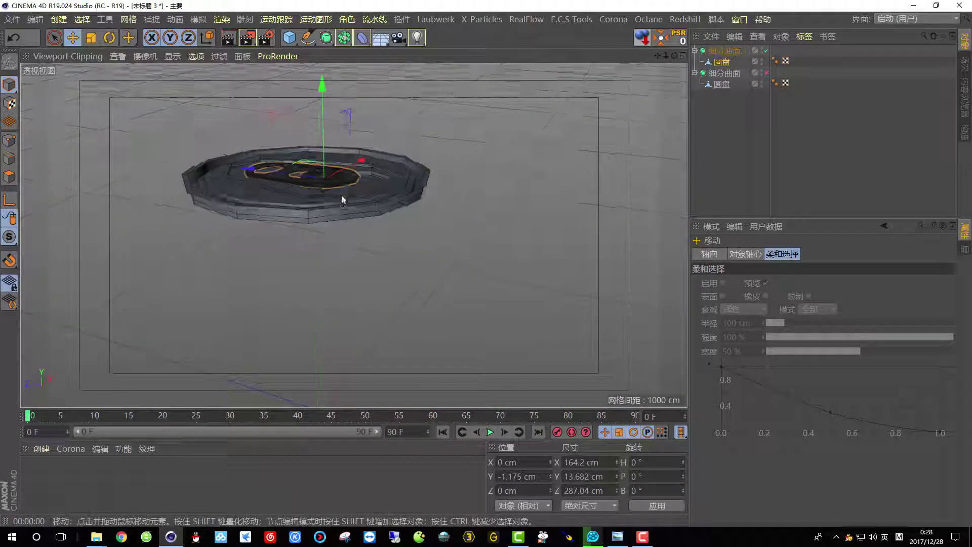
{"action": "scroll", "coordinate": [340, 188], "scroll_direction": "up", "scroll_amount": 4}
{"action": "left_click", "coordinate": [8, 160]}
{"action": "left_click_drag", "start_coordinate": [251, 162], "coordinate": [245, 197], "text": "alt"}
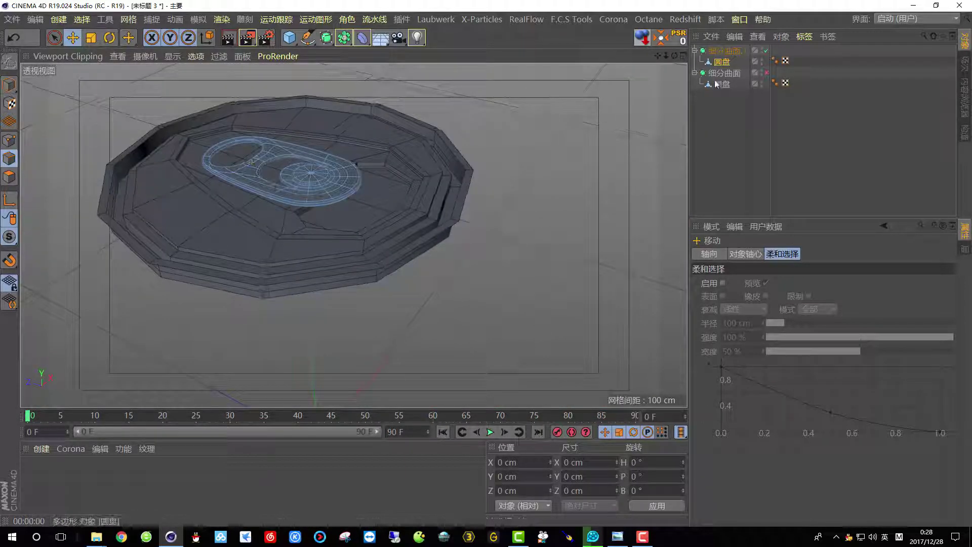
{"action": "left_click", "coordinate": [721, 85]}
{"action": "right_click_drag", "start_coordinate": [387, 202], "coordinate": [427, 224], "text": "alt"}
{"action": "left_click_drag", "start_coordinate": [427, 223], "coordinate": [412, 195], "text": "alt"}
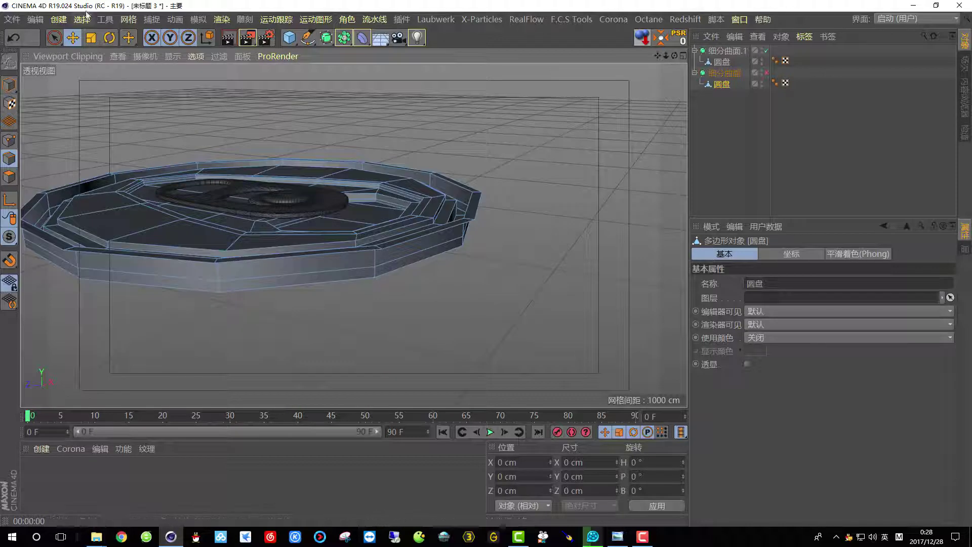
{"action": "left_click", "coordinate": [82, 19]}
{"action": "left_click", "coordinate": [89, 115]}
{"action": "left_click", "coordinate": [468, 226]}
{"action": "left_click", "coordinate": [91, 37]}
{"action": "left_click_drag", "start_coordinate": [374, 97], "coordinate": [420, 126]}
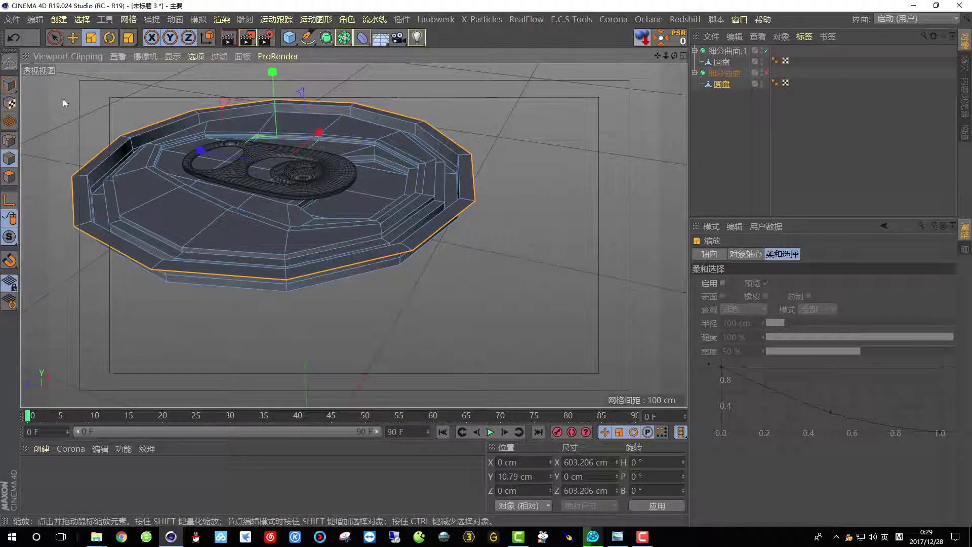
Step: Extend the lid's outer rim edge loop downward to about Y -27 cm to form an outer side wall
{"action": "left_click", "coordinate": [10, 87]}
{"action": "left_click_drag", "start_coordinate": [281, 128], "coordinate": [284, 106], "text": "alt"}
{"action": "left_click", "coordinate": [72, 44]}
{"action": "left_click_drag", "start_coordinate": [188, 126], "coordinate": [357, 134], "text": "alt"}
{"action": "key", "text": "ctrl+z"}
{"action": "left_click", "coordinate": [722, 83]}
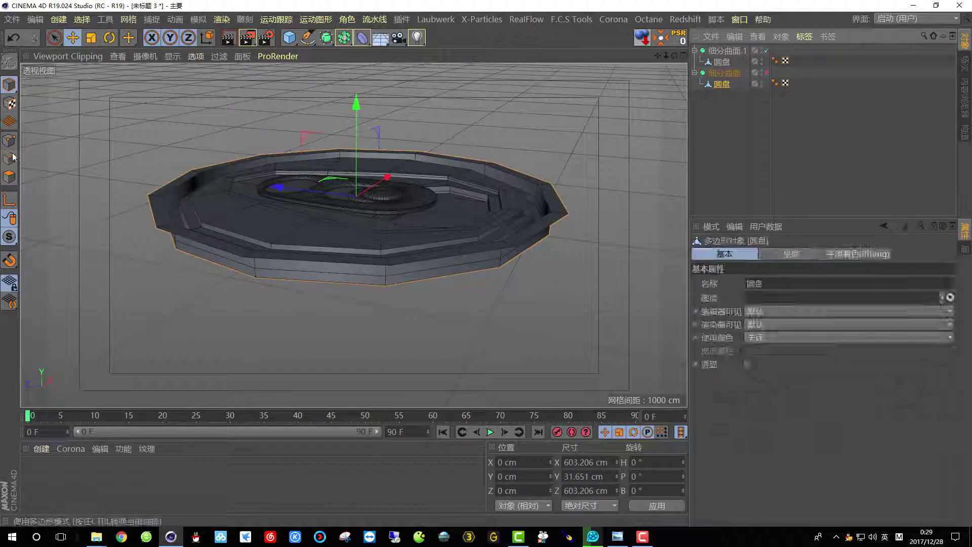
{"action": "left_click_drag", "start_coordinate": [518, 232], "coordinate": [424, 188], "text": "alt"}
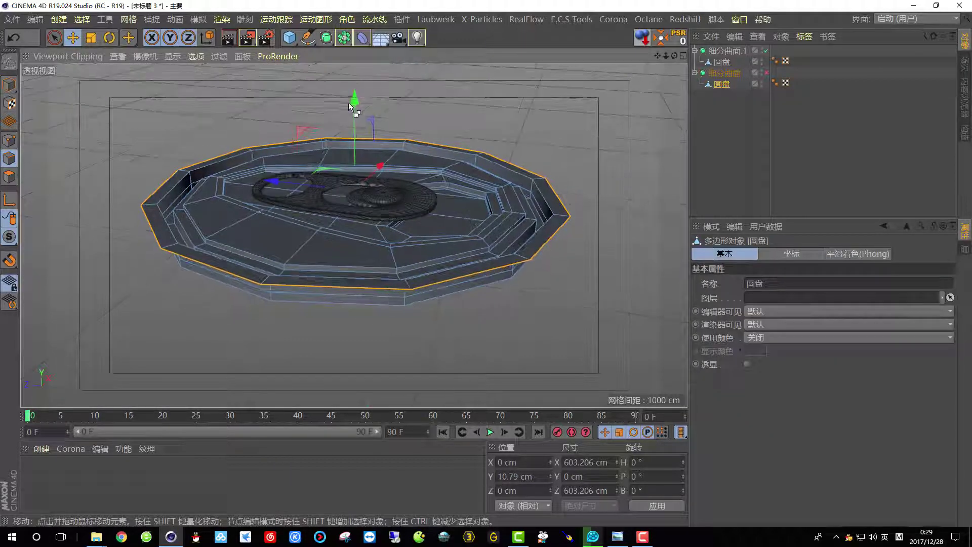
{"action": "left_click_drag", "start_coordinate": [354, 108], "coordinate": [370, 137]}
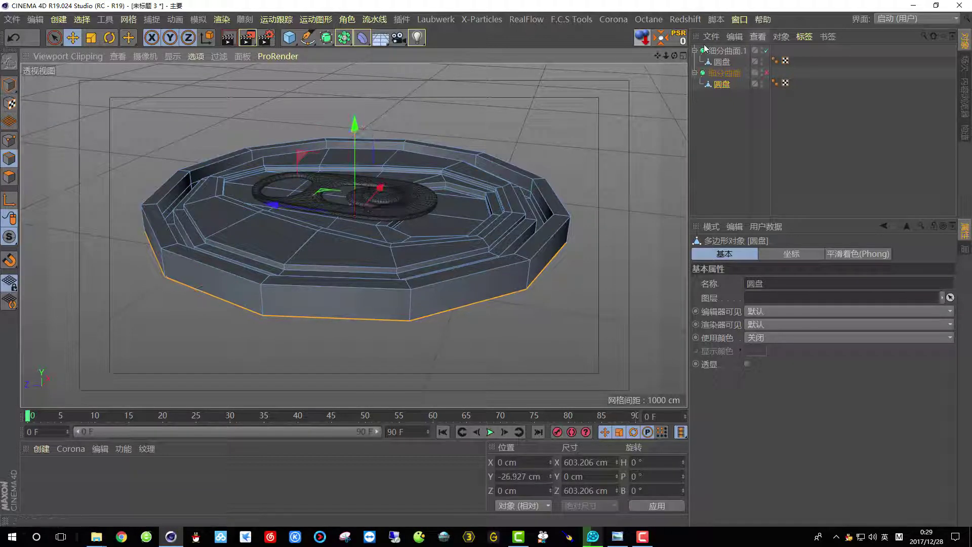
Step: Extend the rim's lower edge loop down in the front view to about Y -115 cm and scale it outward to about 679 cm across
{"action": "left_click", "coordinate": [681, 57]}
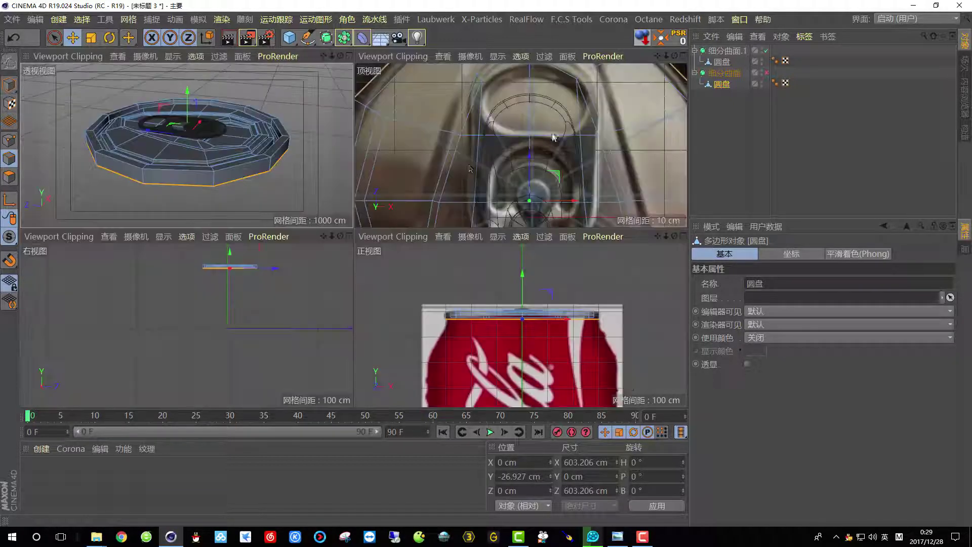
{"action": "left_click", "coordinate": [683, 236]}
{"action": "scroll", "coordinate": [421, 242], "scroll_direction": "up", "scroll_amount": 3}
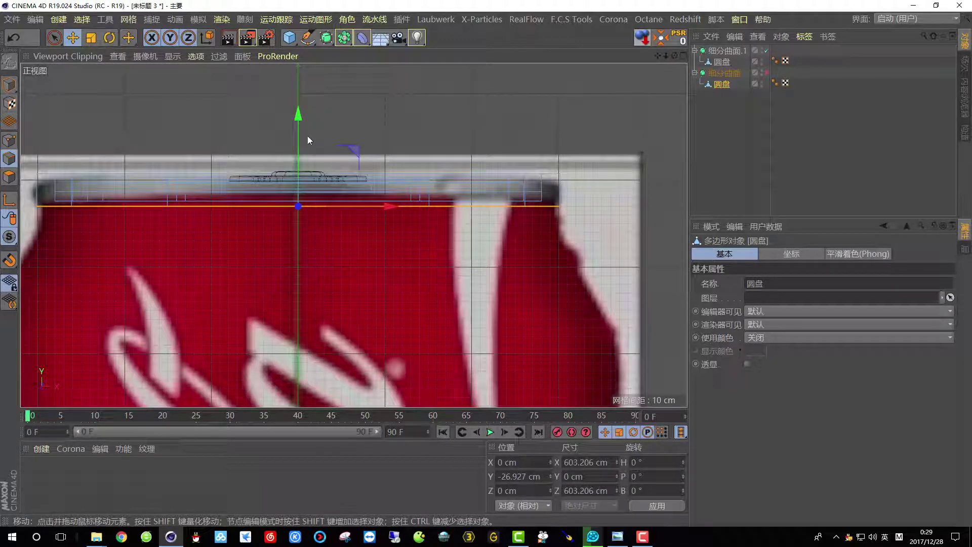
{"action": "scroll", "coordinate": [323, 146], "scroll_direction": "down", "scroll_amount": 3}
{"action": "scroll", "coordinate": [301, 115], "scroll_direction": "up", "scroll_amount": 2}
{"action": "left_click_drag", "start_coordinate": [303, 142], "coordinate": [304, 197]}
{"action": "left_click", "coordinate": [91, 38]}
{"action": "left_click_drag", "start_coordinate": [188, 114], "coordinate": [242, 118]}
Step: Lower the same edge loop to the can's shoulder at about Y -175 cm and widen it to about 732 cm across
{"action": "left_click", "coordinate": [74, 37]}
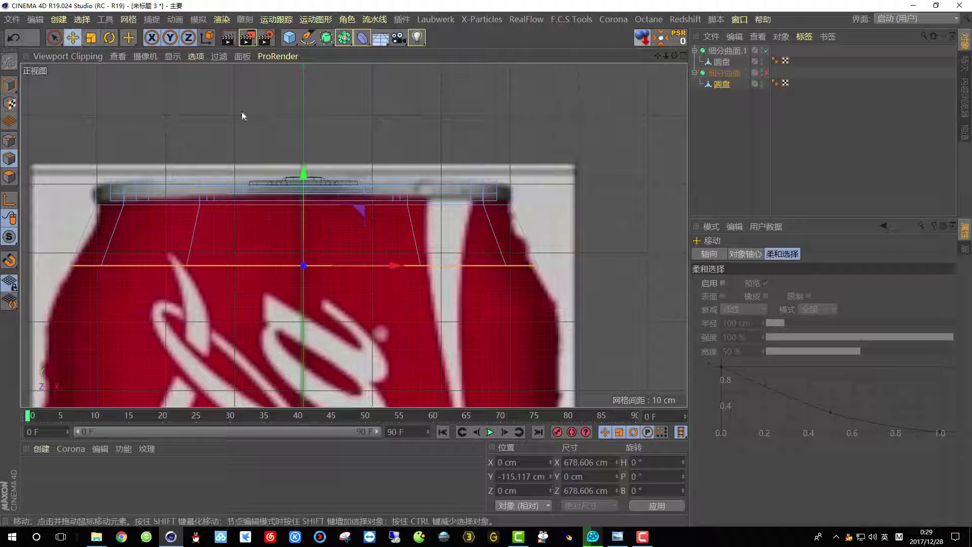
{"action": "scroll", "coordinate": [310, 157], "scroll_direction": "down", "scroll_amount": 2}
{"action": "left_click_drag", "start_coordinate": [302, 141], "coordinate": [300, 174]}
{"action": "left_click", "coordinate": [89, 40]}
{"action": "left_click_drag", "start_coordinate": [110, 129], "coordinate": [155, 141]}
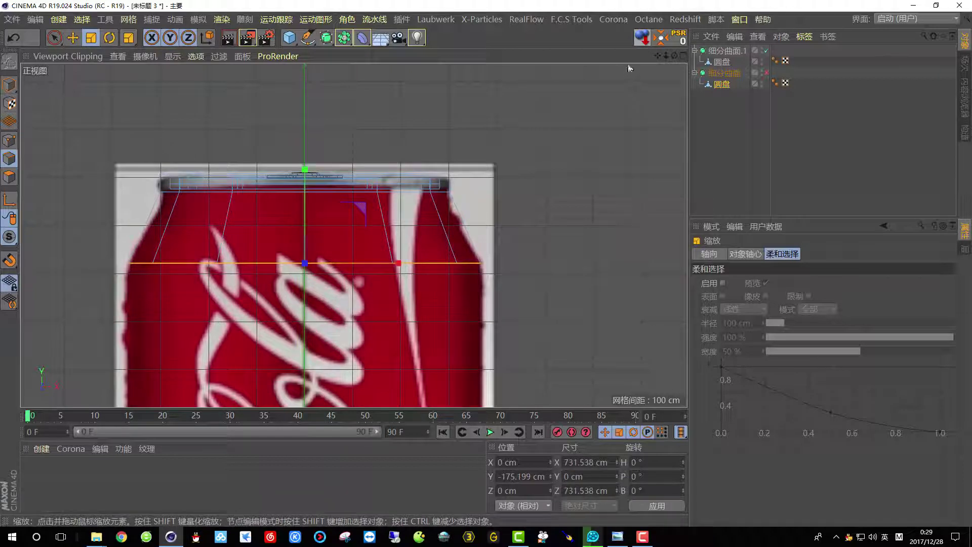
Step: Cut two edge loops just below the rim in the perspective view, at offsets of about 5.6% and 47.4%
{"action": "left_click", "coordinate": [683, 56]}
{"action": "scroll", "coordinate": [334, 79], "scroll_direction": "up", "scroll_amount": 3}
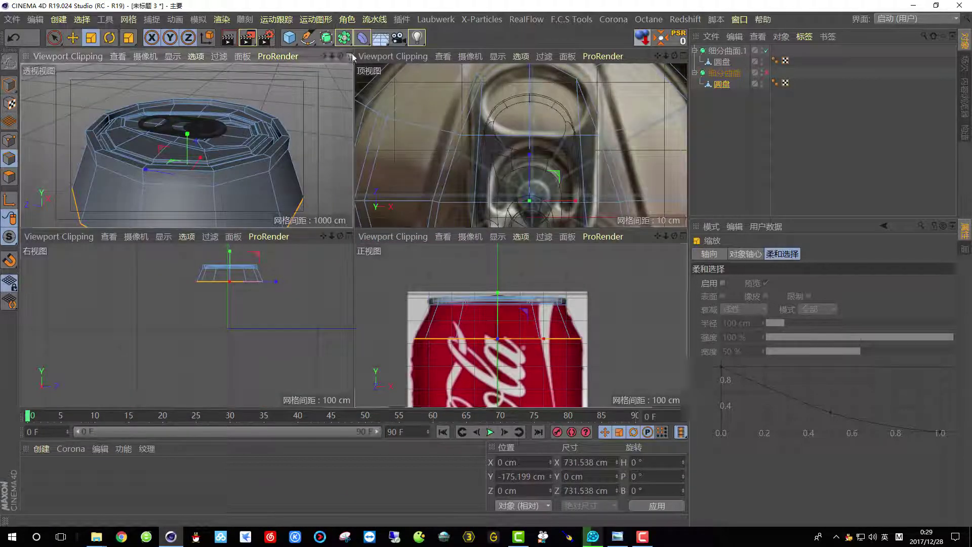
{"action": "middle_click", "coordinate": [334, 80]}
{"action": "scroll", "coordinate": [414, 127], "scroll_direction": "up", "scroll_amount": 5}
{"action": "left_click_drag", "start_coordinate": [399, 199], "coordinate": [530, 230], "text": "alt"}
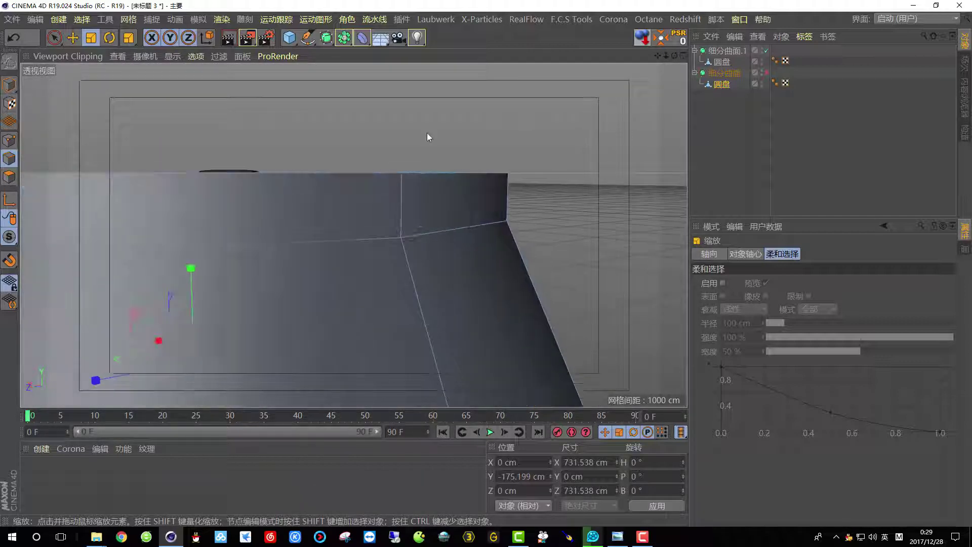
{"action": "right_click", "coordinate": [426, 133]}
{"action": "left_click", "coordinate": [445, 309]}
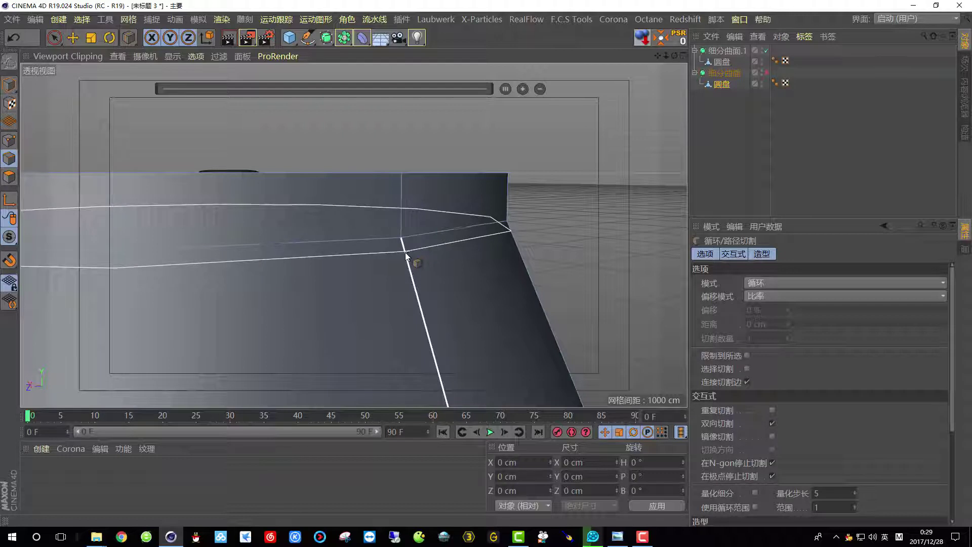
{"action": "left_click", "coordinate": [405, 252]}
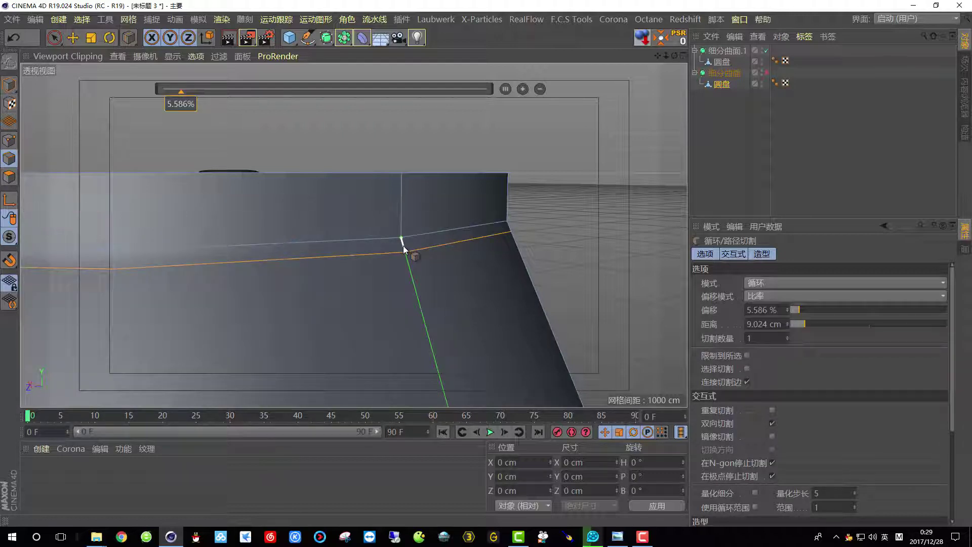
{"action": "left_click", "coordinate": [403, 248]}
{"action": "left_click_drag", "start_coordinate": [404, 251], "coordinate": [243, 218], "text": "alt"}
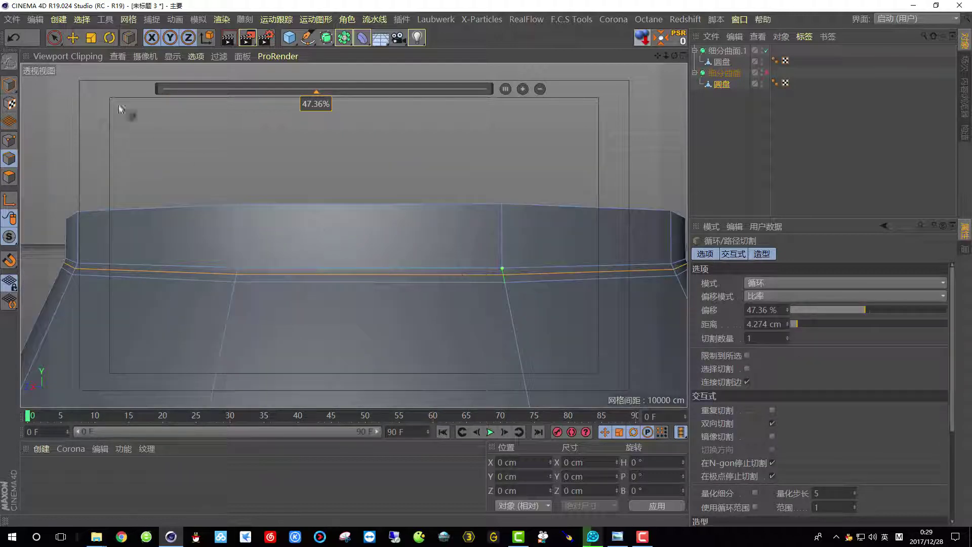
Step: Scale the middle edge loop below the rim inward to about 592 cm, raise it to about Y -29 cm, and preview the groove smoothed
{"action": "left_click", "coordinate": [94, 39]}
{"action": "left_click_drag", "start_coordinate": [211, 132], "coordinate": [317, 143], "text": "alt"}
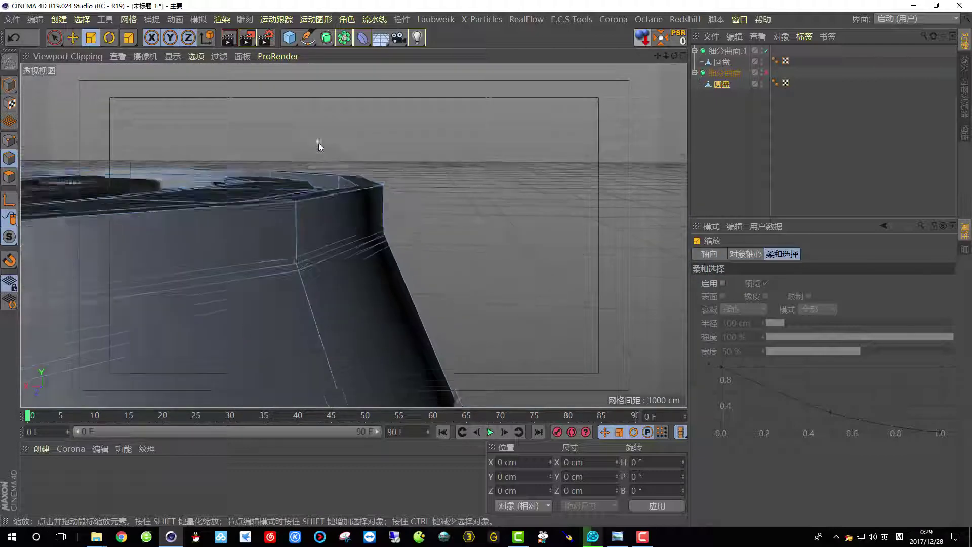
{"action": "left_click_drag", "start_coordinate": [463, 197], "coordinate": [552, 196], "text": "alt"}
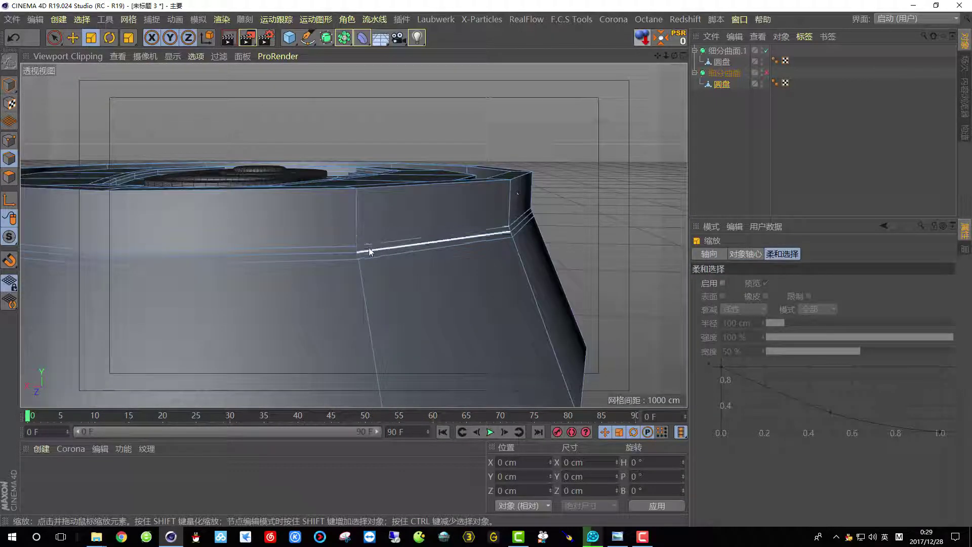
{"action": "double_click", "coordinate": [370, 250]}
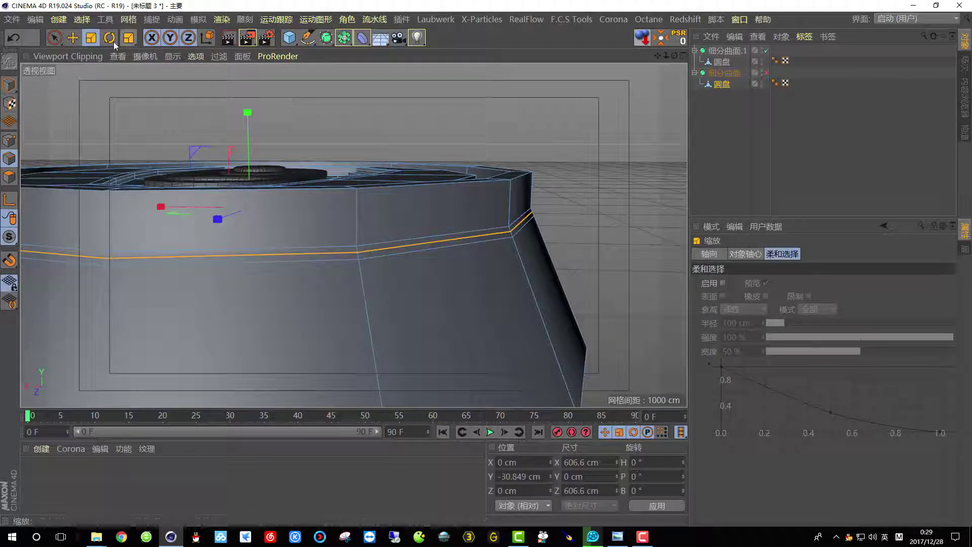
{"action": "left_click_drag", "start_coordinate": [568, 157], "coordinate": [555, 156]}
{"action": "left_click_drag", "start_coordinate": [528, 200], "coordinate": [520, 161], "text": "alt"}
{"action": "left_click_drag", "start_coordinate": [248, 138], "coordinate": [247, 134]}
{"action": "left_click_drag", "start_coordinate": [340, 159], "coordinate": [344, 174], "text": "alt"}
{"action": "left_click", "coordinate": [767, 73]}
{"action": "left_click_drag", "start_coordinate": [455, 168], "coordinate": [432, 183], "text": "alt"}
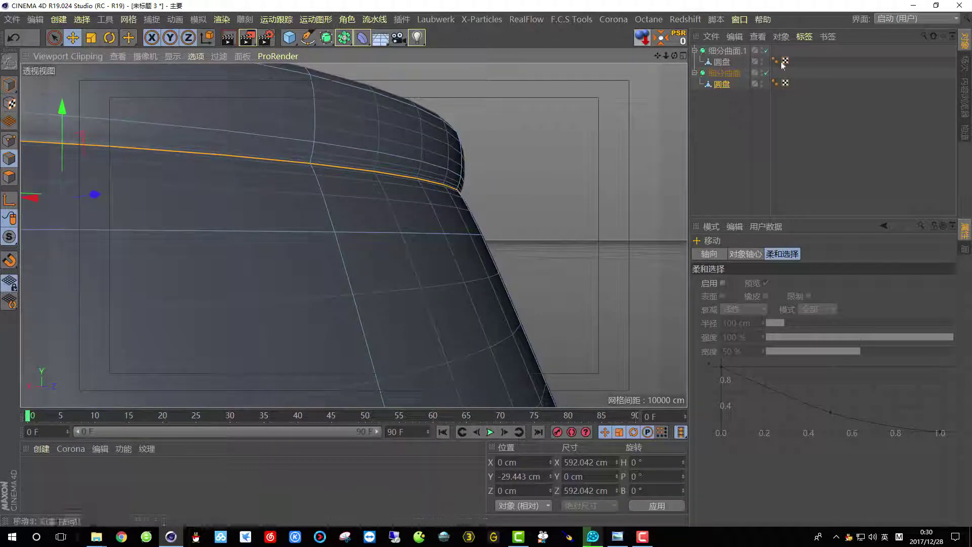
Step: With smoothing off, raise the rim's bottom edge loop to about Y -23 cm, and re-enable the subdivision smoothing
{"action": "left_click", "coordinate": [766, 73]}
{"action": "scroll", "coordinate": [444, 175], "scroll_direction": "up", "scroll_amount": 1}
{"action": "middle_click_drag", "start_coordinate": [430, 153], "coordinate": [447, 193], "text": "alt"}
{"action": "left_click_drag", "start_coordinate": [447, 193], "coordinate": [494, 189], "text": "alt"}
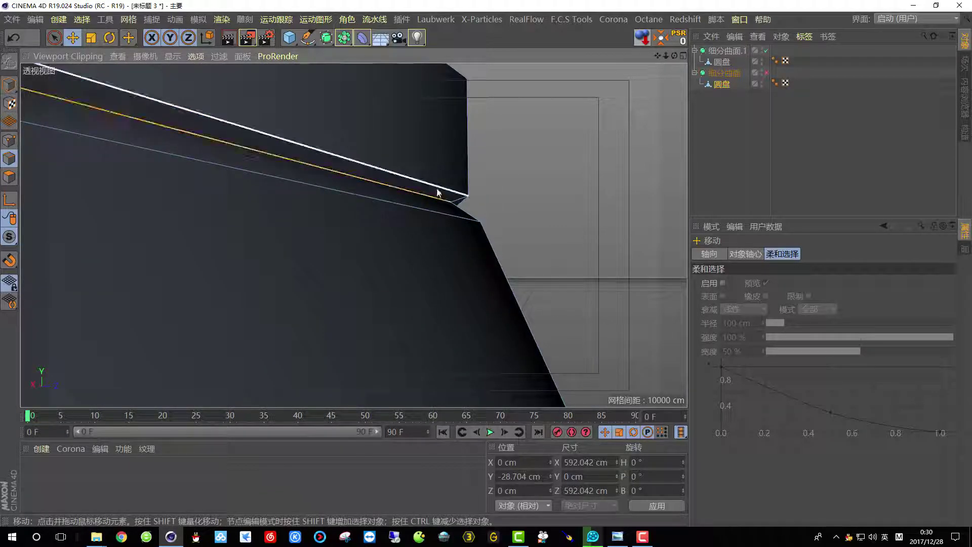
{"action": "left_click_drag", "start_coordinate": [208, 121], "coordinate": [229, 153], "text": "alt"}
{"action": "left_click", "coordinate": [767, 73]}
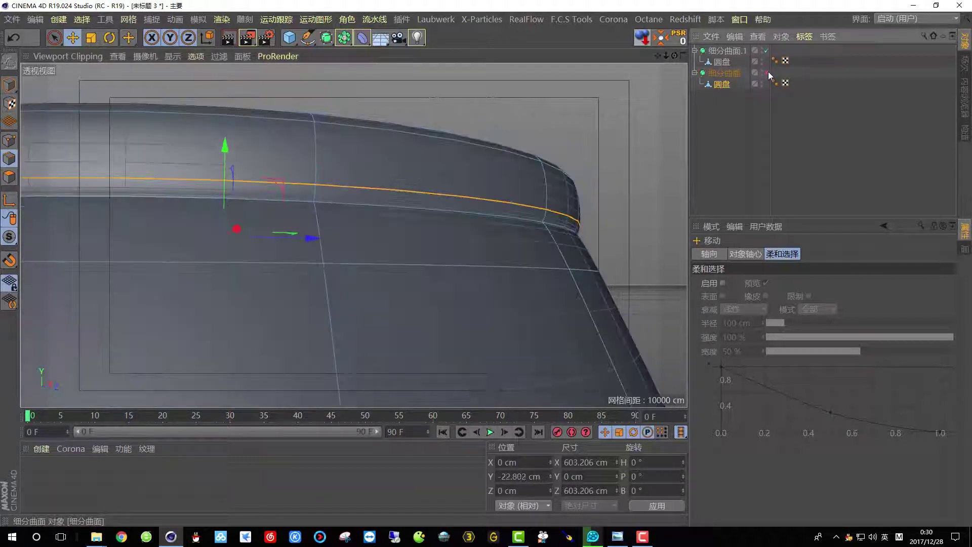
Step: Select the edge loop below the groove, lower it to about Y -57 cm and scale it inward to about 581 cm across
{"action": "scroll", "coordinate": [416, 225], "scroll_direction": "up", "scroll_amount": 3}
{"action": "left_click_drag", "start_coordinate": [461, 202], "coordinate": [467, 270], "text": "alt"}
{"action": "double_click", "coordinate": [467, 272]}
{"action": "scroll", "coordinate": [467, 272], "scroll_direction": "down", "scroll_amount": 2}
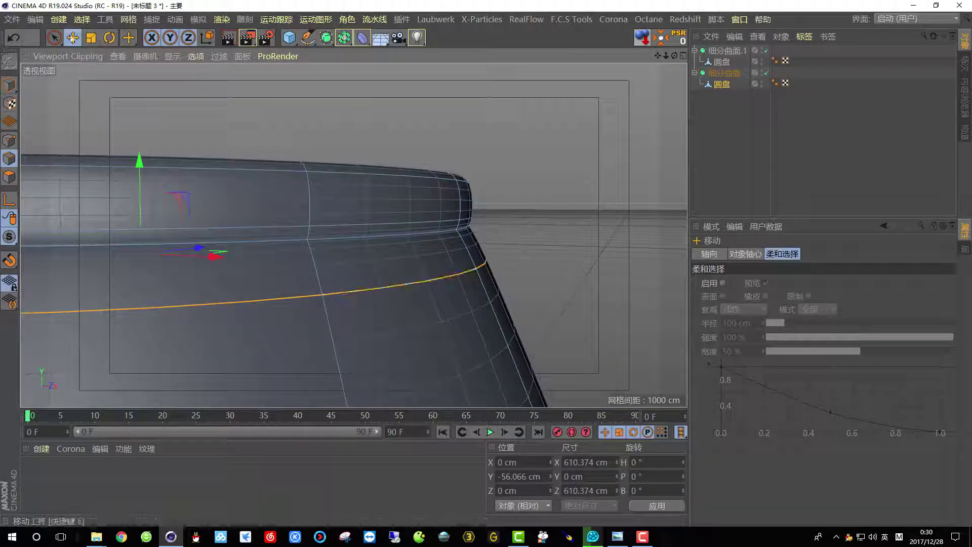
{"action": "left_click_drag", "start_coordinate": [590, 188], "coordinate": [555, 209]}
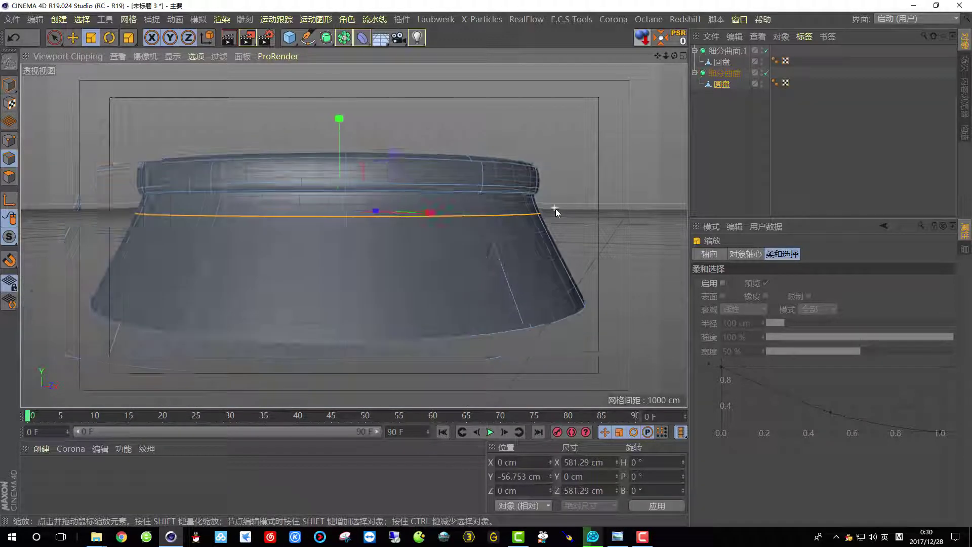
Step: Cut supporting edge loops near the lower and upper edges of the rim's outer wall, at offsets of about 5.8% and 10.8%
{"action": "right_click", "coordinate": [533, 136]}
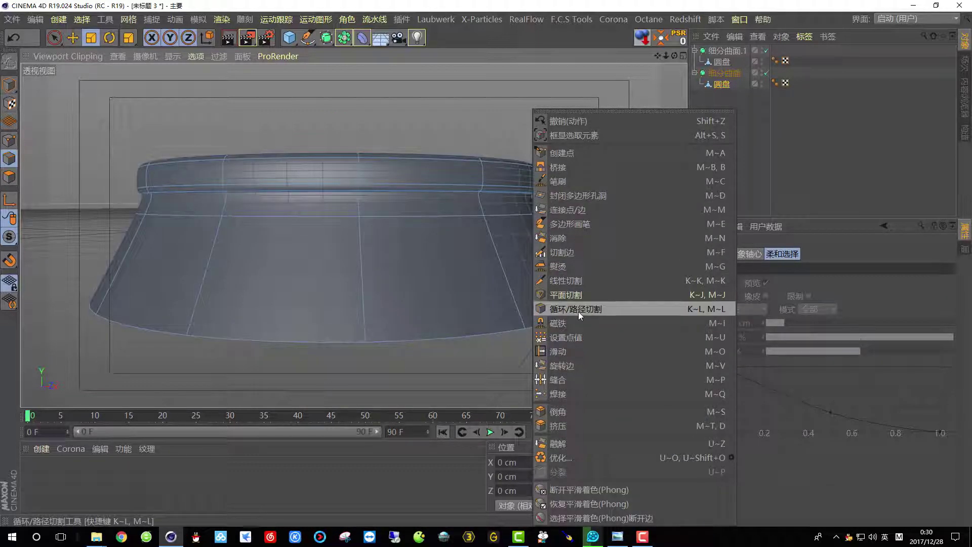
{"action": "left_click", "coordinate": [577, 309]}
{"action": "scroll", "coordinate": [464, 204], "scroll_direction": "up", "scroll_amount": 3}
{"action": "scroll", "coordinate": [465, 215], "scroll_direction": "up", "scroll_amount": 5}
{"action": "left_click_drag", "start_coordinate": [486, 238], "coordinate": [515, 230], "text": "alt"}
{"action": "scroll", "coordinate": [505, 169], "scroll_direction": "up", "scroll_amount": 3}
{"action": "left_click", "coordinate": [501, 156]}
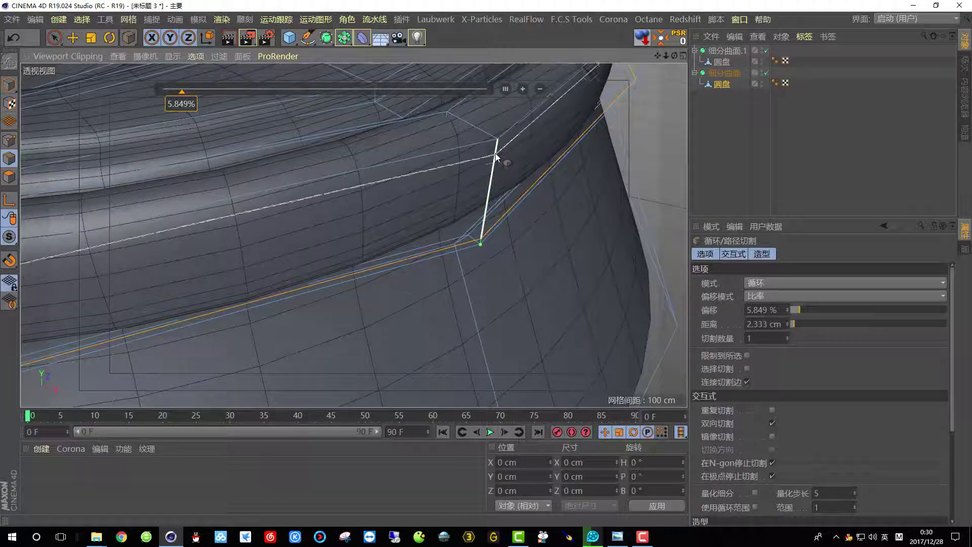
{"action": "left_click", "coordinate": [493, 150]}
{"action": "left_click_drag", "start_coordinate": [493, 151], "coordinate": [551, 155], "text": "alt"}
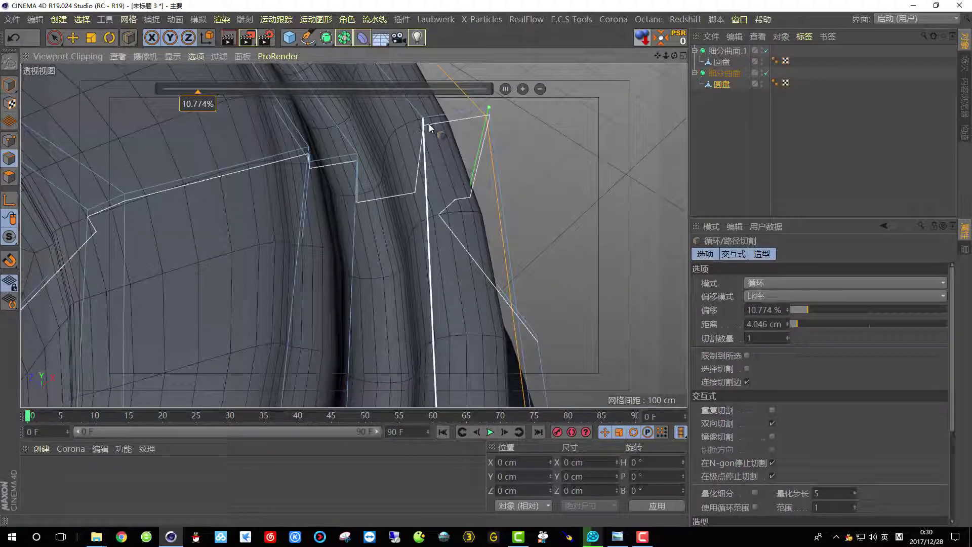
Step: Cut another supporting edge loop into the rim's inner wall at an offset of about 65.5%
{"action": "left_click_drag", "start_coordinate": [428, 124], "coordinate": [445, 111], "text": "alt"}
{"action": "left_click", "coordinate": [420, 141]}
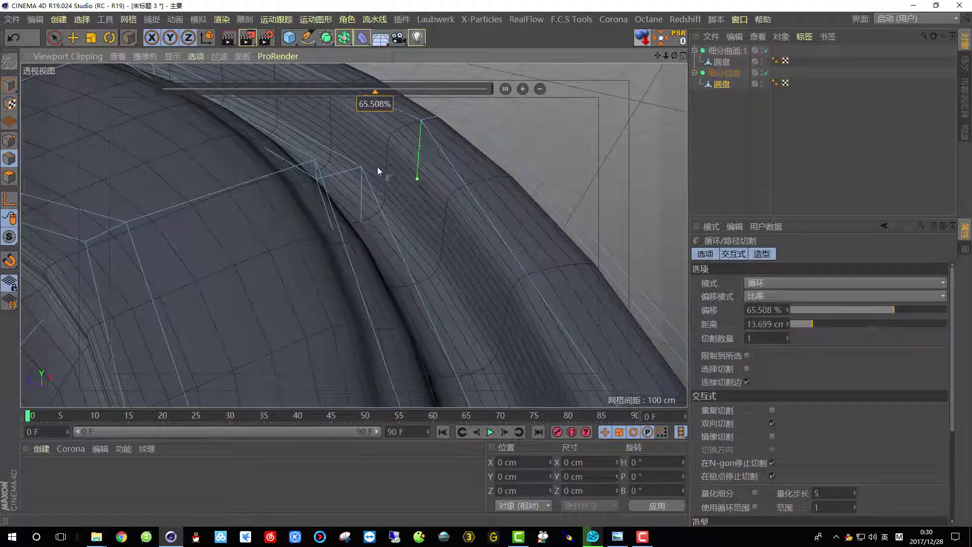
{"action": "scroll", "coordinate": [378, 166], "scroll_direction": "down", "scroll_amount": 6}
{"action": "scroll", "coordinate": [343, 210], "scroll_direction": "down", "scroll_amount": 5}
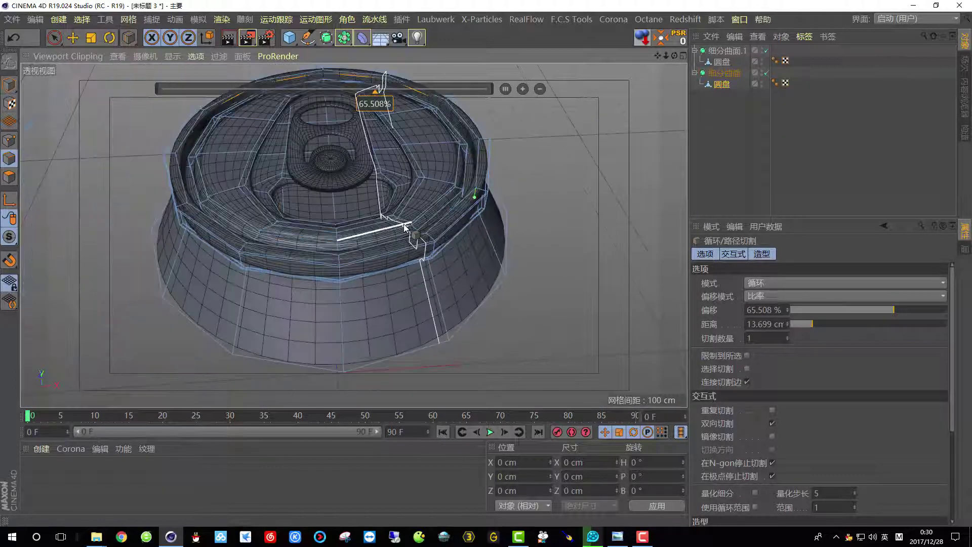
Step: Render the can top from above and from low angles, and examine the groove beneath the rim up close
{"action": "left_click", "coordinate": [229, 37]}
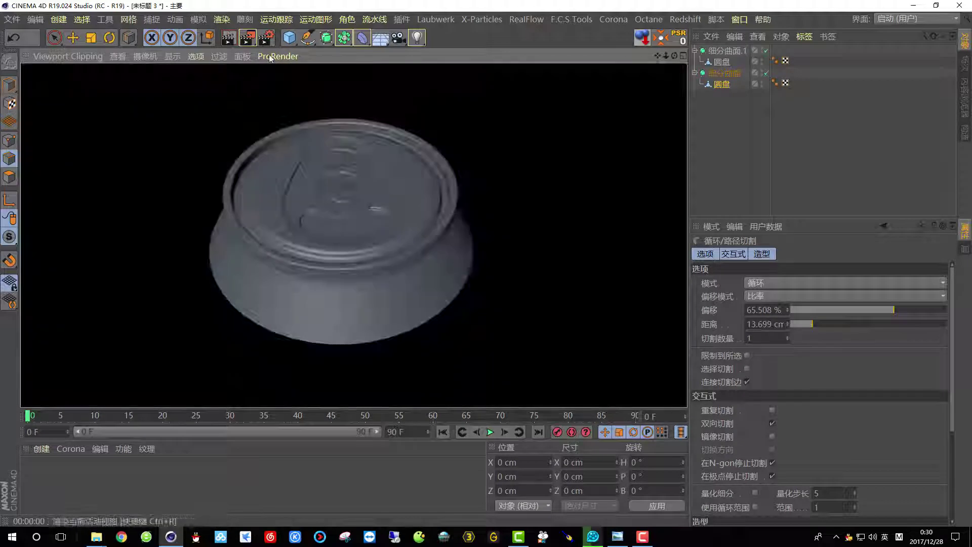
{"action": "left_click", "coordinate": [228, 36]}
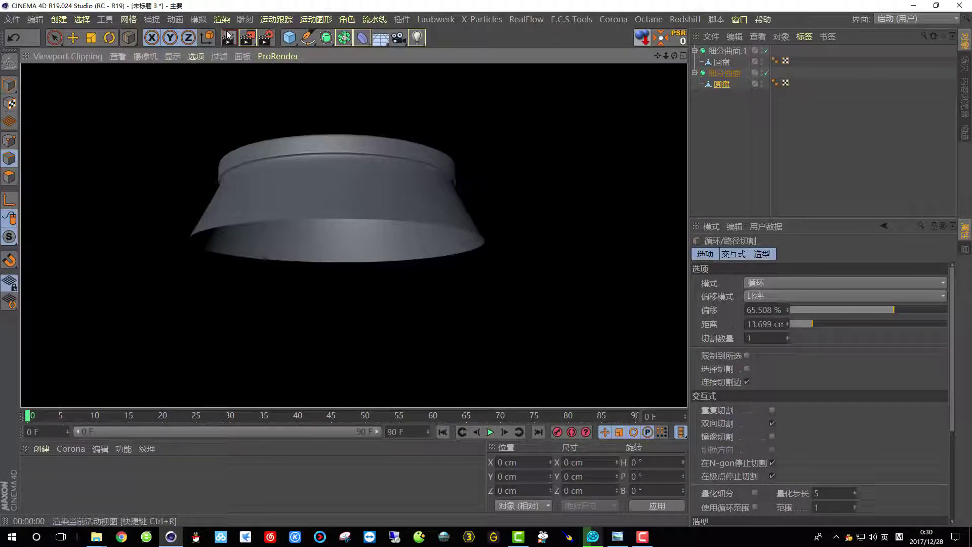
{"action": "scroll", "coordinate": [427, 161], "scroll_direction": "up", "scroll_amount": 8}
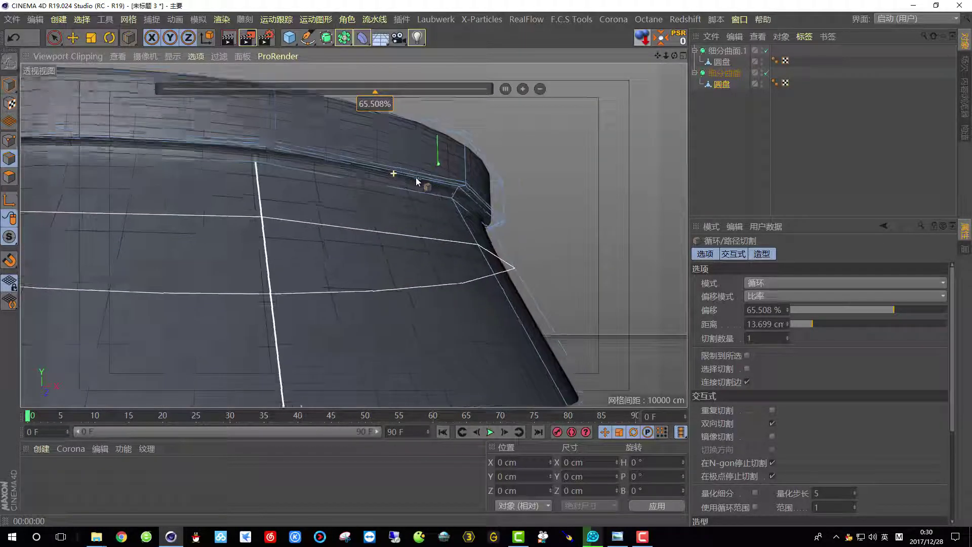
{"action": "scroll", "coordinate": [460, 161], "scroll_direction": "up", "scroll_amount": 5}
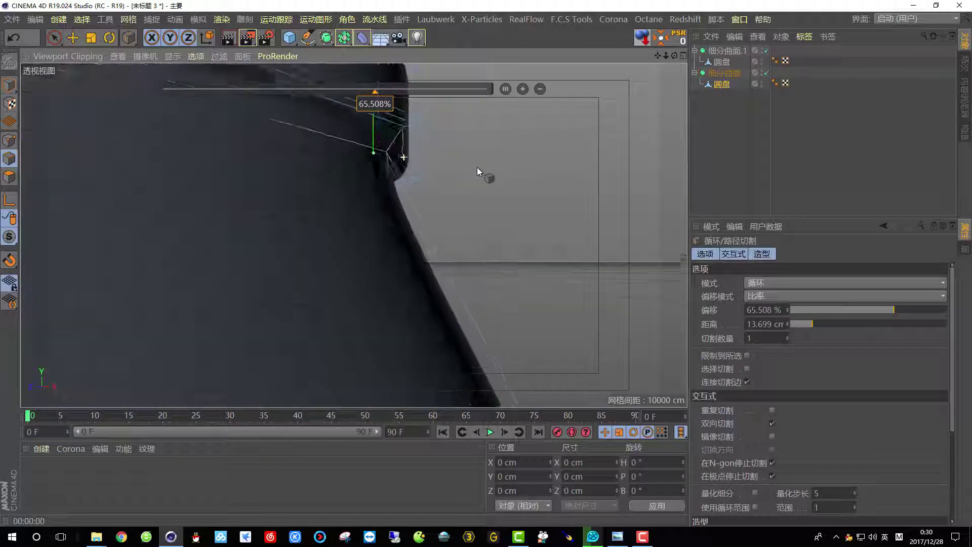
{"action": "scroll", "coordinate": [463, 189], "scroll_direction": "down", "scroll_amount": 5}
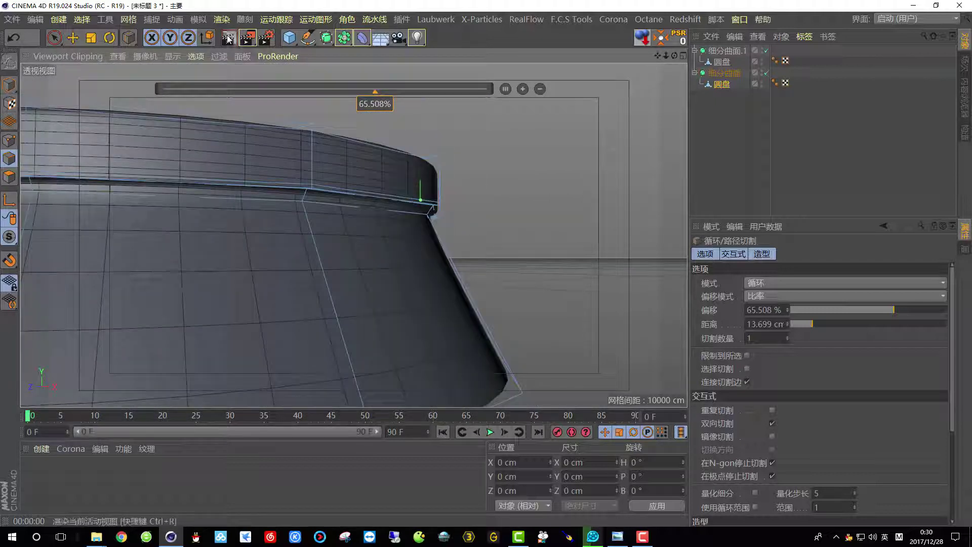
{"action": "left_click", "coordinate": [228, 38]}
{"action": "scroll", "coordinate": [409, 180], "scroll_direction": "up", "scroll_amount": 6}
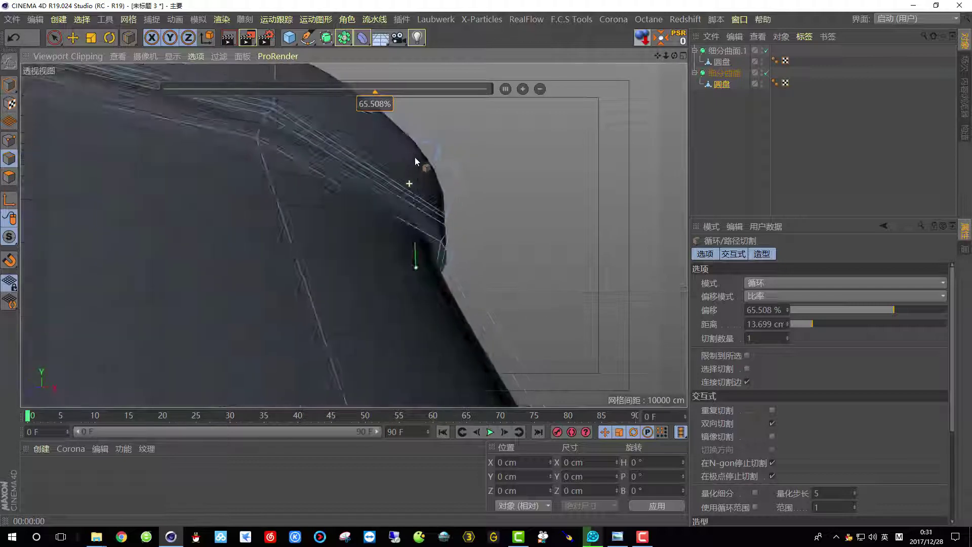
Step: With smoothing off, loop-select the groove edges under the rim, scale them inward to about 572 cm across, and turn smoothing back on
{"action": "left_click", "coordinate": [766, 74]}
{"action": "mouse_move", "coordinate": [473, 148]}
{"action": "left_mouse_down", "text": "alt"}
{"action": "mouse_move", "coordinate": [505, 170]}
{"action": "mouse_move", "coordinate": [488, 159]}
{"action": "left_mouse_up", "text": "alt"}
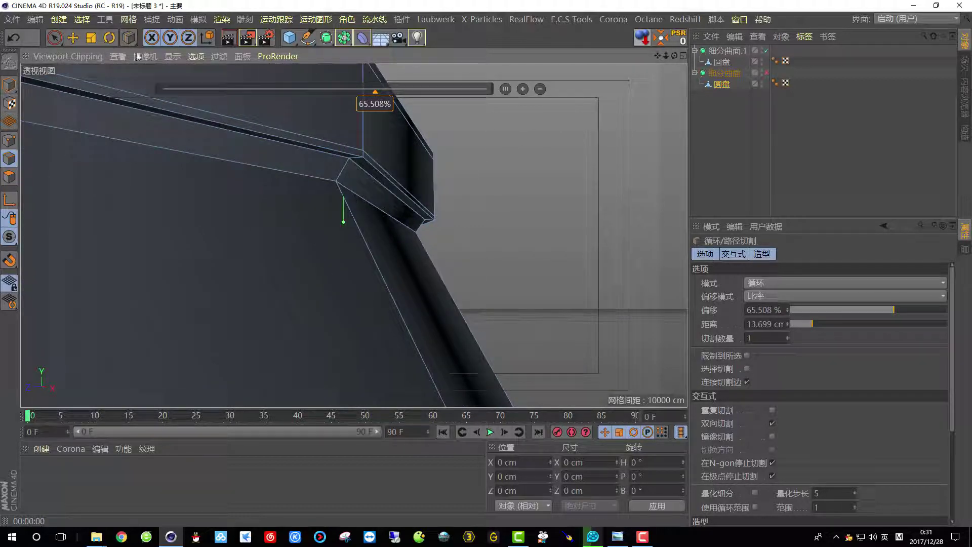
{"action": "left_click", "coordinate": [83, 21]}
{"action": "left_click", "coordinate": [107, 114]}
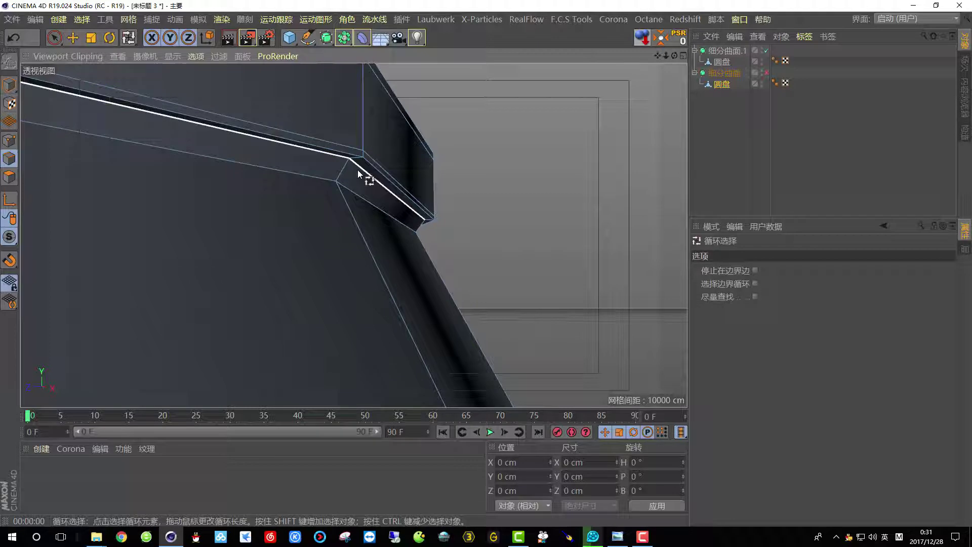
{"action": "left_click", "coordinate": [358, 173]}
{"action": "left_click", "coordinate": [92, 38]}
{"action": "left_click_drag", "start_coordinate": [520, 163], "coordinate": [503, 164]}
{"action": "left_click", "coordinate": [766, 73]}
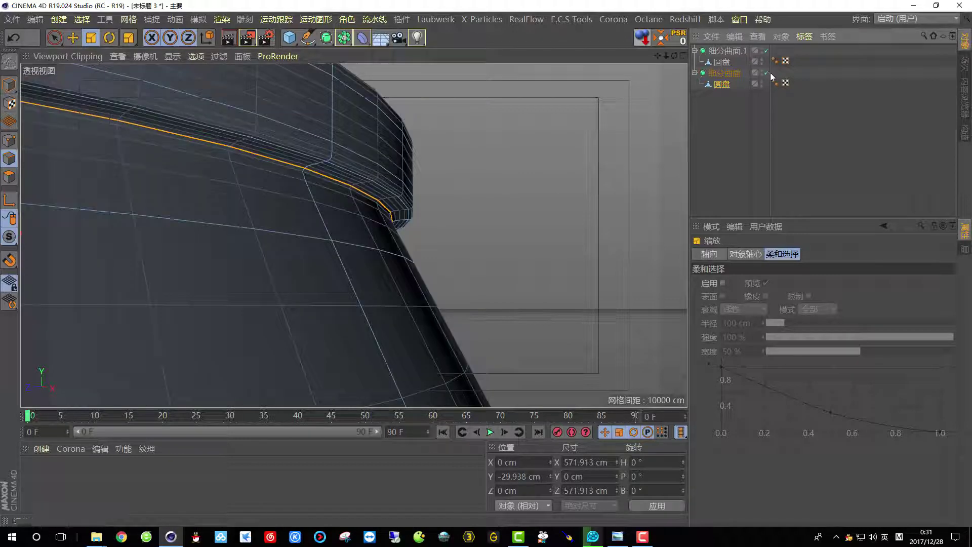
Step: Raise the selected groove edge loop beneath the rim to about Y -25 cm
{"action": "scroll", "coordinate": [492, 194], "scroll_direction": "down", "scroll_amount": 6}
{"action": "left_click", "coordinate": [72, 38]}
{"action": "left_click_drag", "start_coordinate": [193, 135], "coordinate": [191, 131]}
{"action": "scroll", "coordinate": [435, 261], "scroll_direction": "down", "scroll_amount": 6}
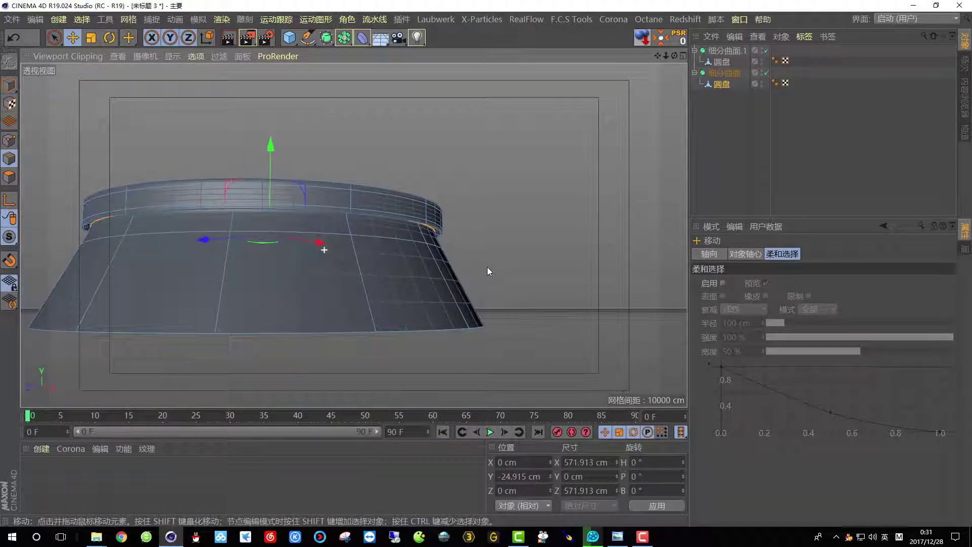
Step: Render the side of the can top and inspect the deepened groove beneath the rim
{"action": "left_click", "coordinate": [229, 39]}
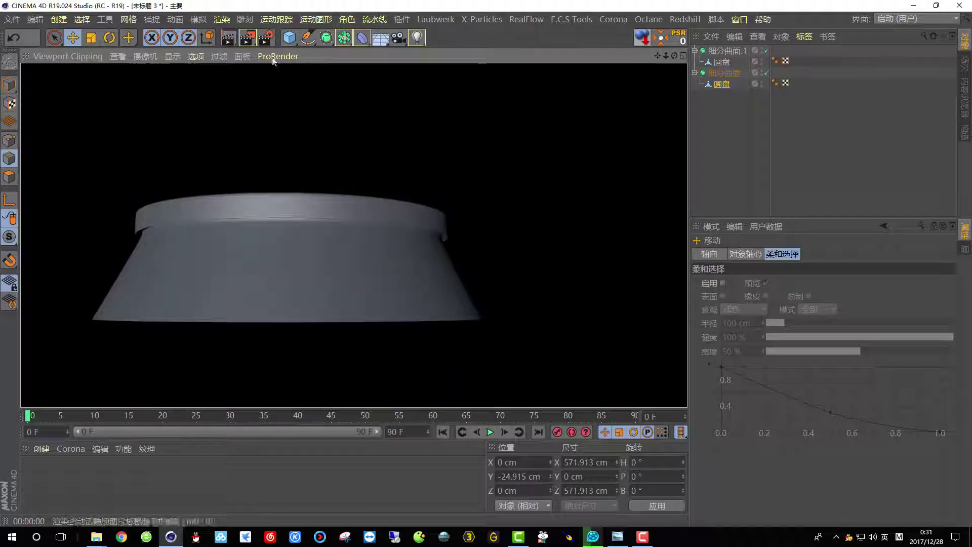
{"action": "scroll", "coordinate": [454, 236], "scroll_direction": "up", "scroll_amount": 8}
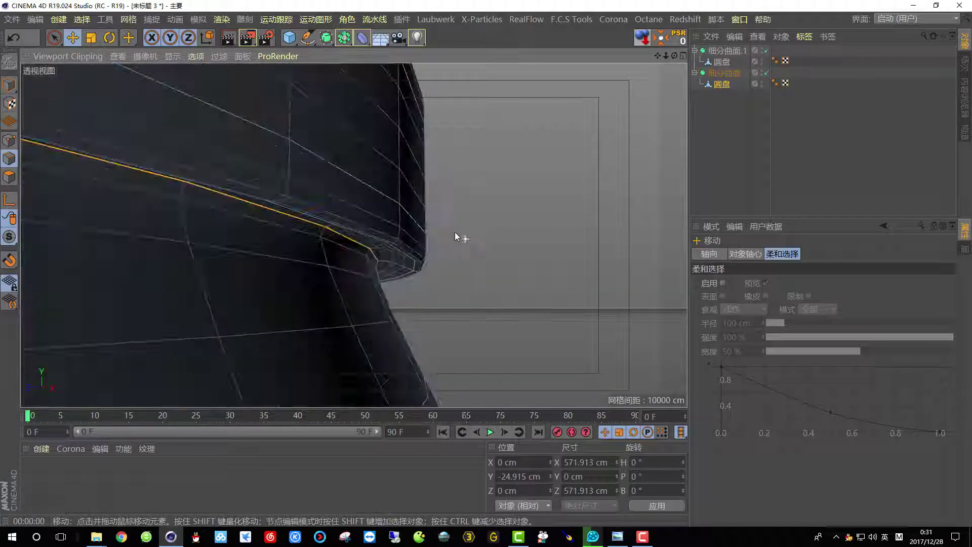
{"action": "scroll", "coordinate": [455, 232], "scroll_direction": "down", "scroll_amount": 5}
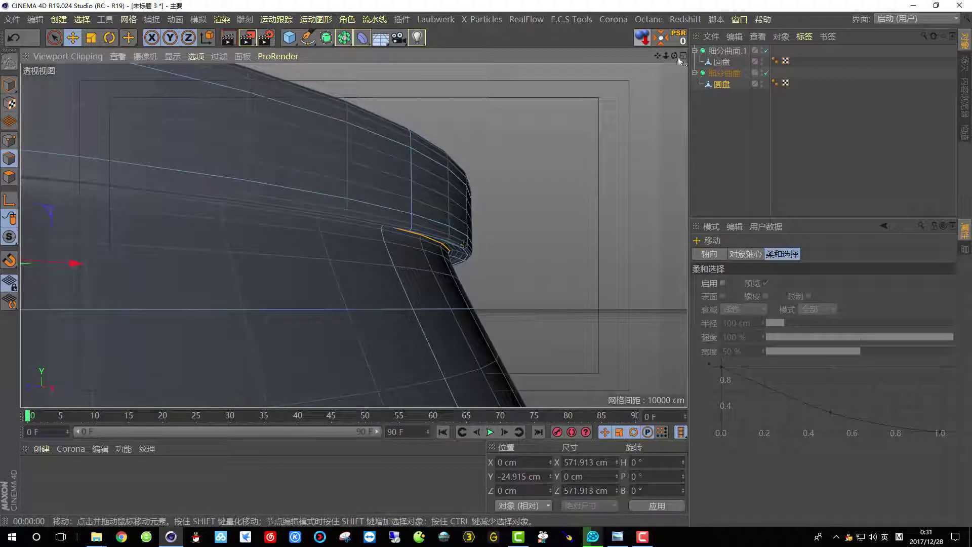
Step: With smoothing off, loop-select the lower edge of the can's shoulder in the front view
{"action": "left_click", "coordinate": [683, 56]}
{"action": "scroll", "coordinate": [406, 178], "scroll_direction": "down", "scroll_amount": 5}
{"action": "left_click", "coordinate": [683, 238]}
{"action": "scroll", "coordinate": [499, 207], "scroll_direction": "down", "scroll_amount": 3}
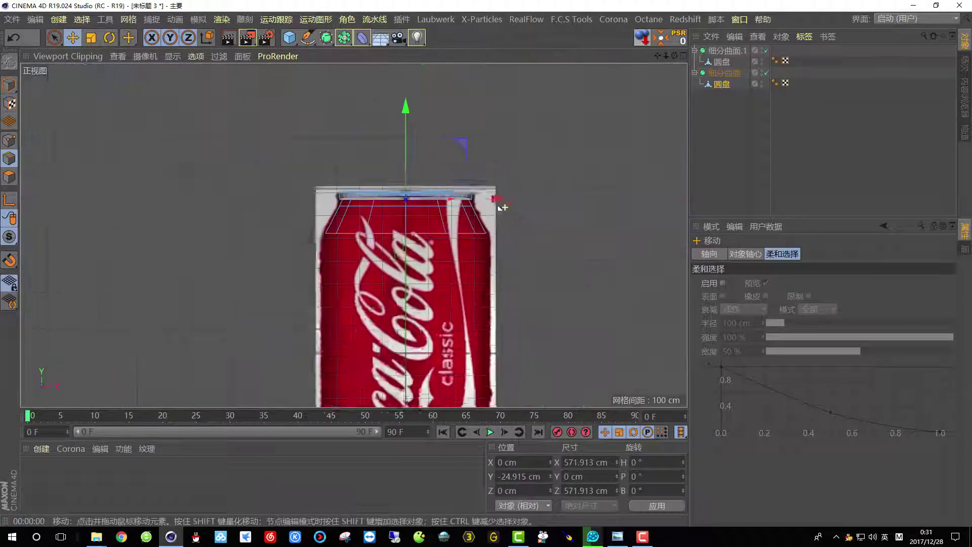
{"action": "scroll", "coordinate": [456, 260], "scroll_direction": "up", "scroll_amount": 5}
{"action": "scroll", "coordinate": [467, 268], "scroll_direction": "down", "scroll_amount": 2}
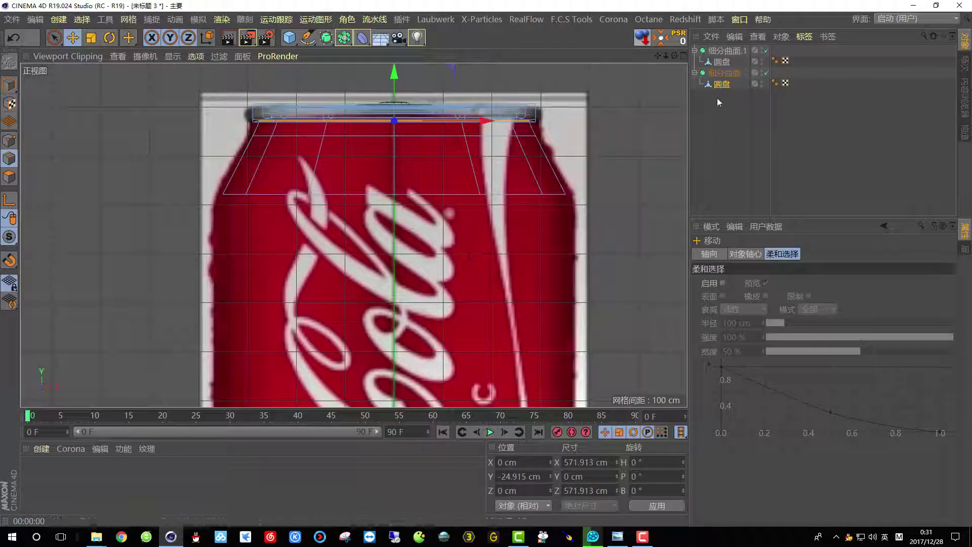
{"action": "left_click", "coordinate": [766, 73]}
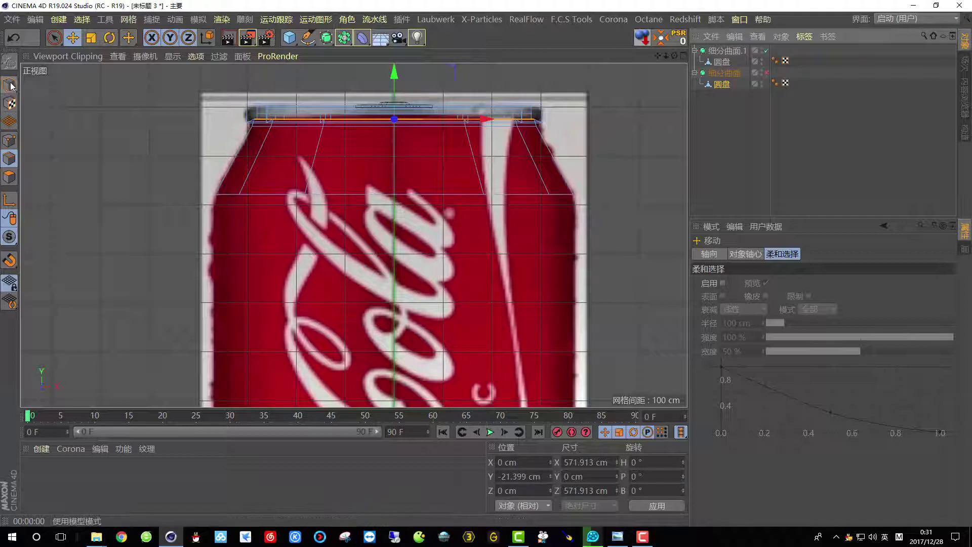
{"action": "left_click", "coordinate": [7, 159]}
{"action": "double_click", "coordinate": [270, 196]}
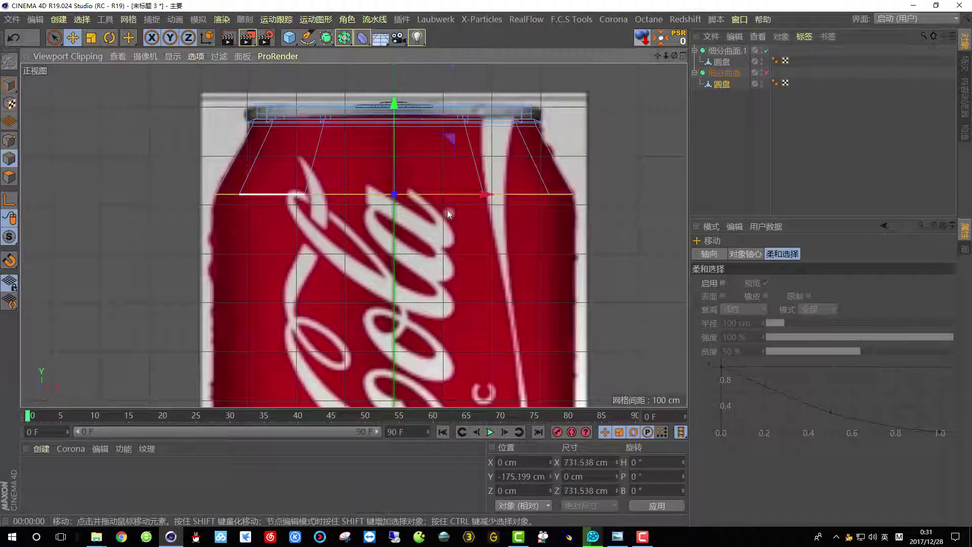
{"action": "left_click", "coordinate": [322, 204]}
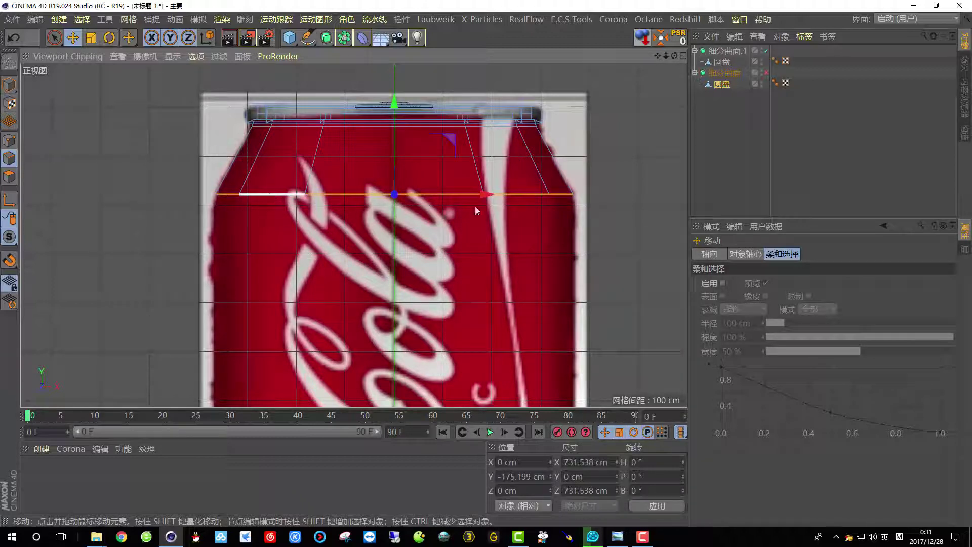
Step: Extrude the selected shoulder edge loop straight down along the can body to about Y -1307 cm, following the reference photo
{"action": "scroll", "coordinate": [439, 135], "scroll_direction": "down", "scroll_amount": 5}
{"action": "scroll", "coordinate": [404, 89], "scroll_direction": "up", "scroll_amount": 3}
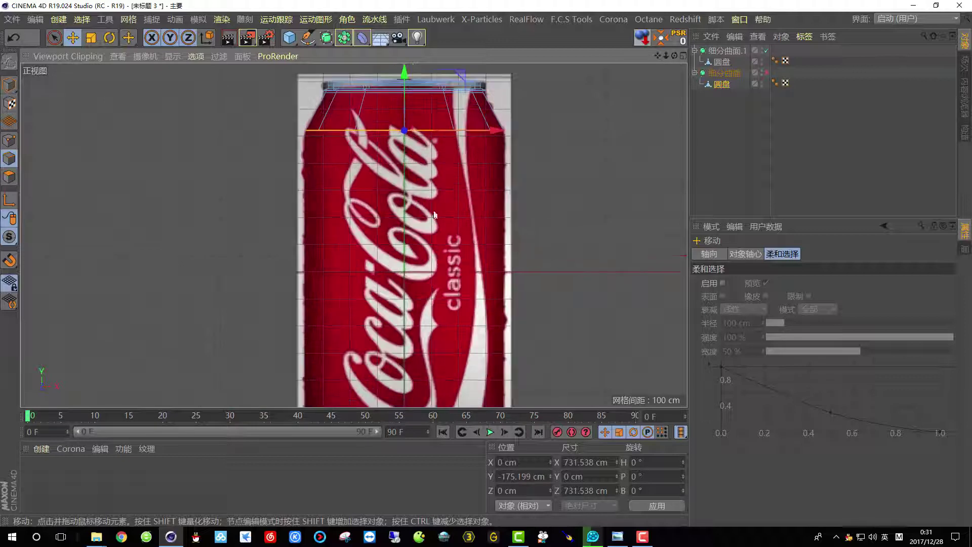
{"action": "left_click_drag", "start_coordinate": [405, 71], "coordinate": [431, 350], "text": "ctrl"}
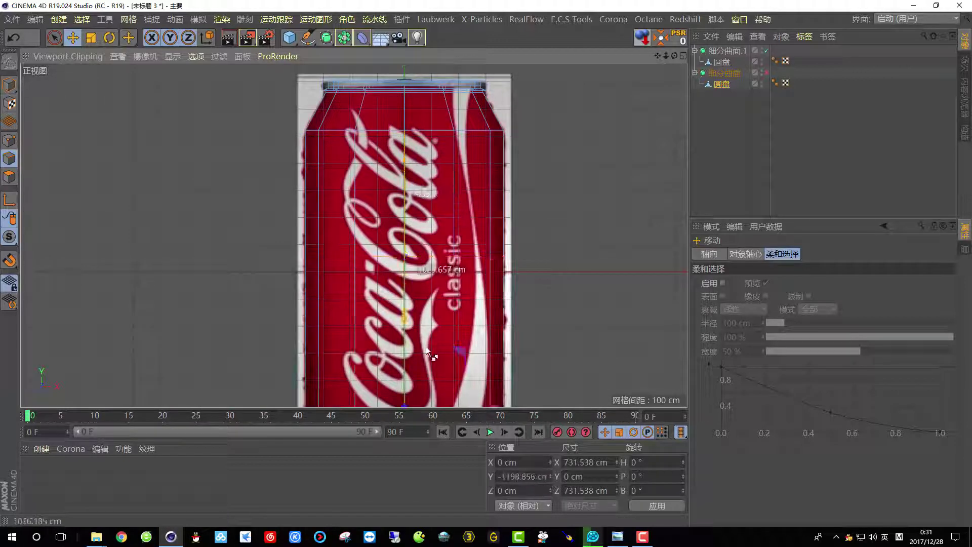
{"action": "scroll", "coordinate": [434, 362], "scroll_direction": "down", "scroll_amount": 5}
{"action": "scroll", "coordinate": [427, 329], "scroll_direction": "up", "scroll_amount": 5}
{"action": "scroll", "coordinate": [414, 323], "scroll_direction": "up", "scroll_amount": 2}
{"action": "left_click_drag", "start_coordinate": [399, 151], "coordinate": [397, 195]}
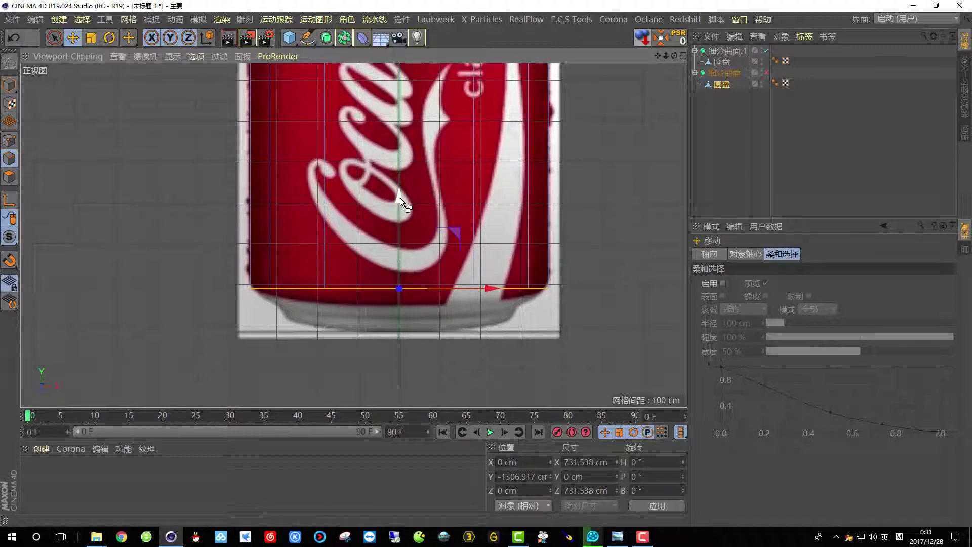
Step: Extrude the body's bottom edge loop down to about Y -1369 cm and scale it inward to about 565 cm across
{"action": "left_click_drag", "start_coordinate": [398, 194], "coordinate": [400, 221]}
{"action": "left_click_drag", "start_coordinate": [545, 258], "coordinate": [575, 279]}
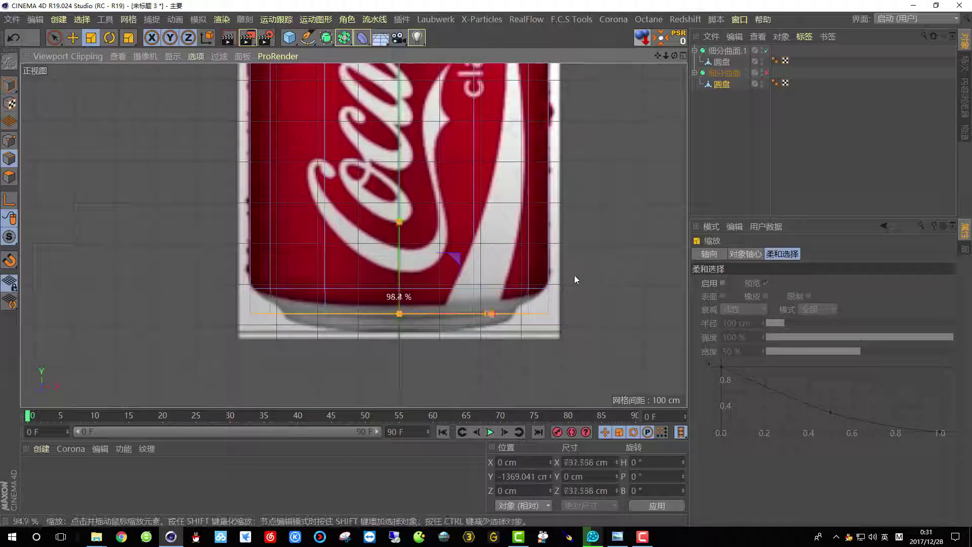
{"action": "left_click_drag", "start_coordinate": [474, 281], "coordinate": [478, 281]}
Step: Extrude the narrowed bottom edge loop straight down to about Y -1406 cm to form the base lip
{"action": "left_click", "coordinate": [73, 38]}
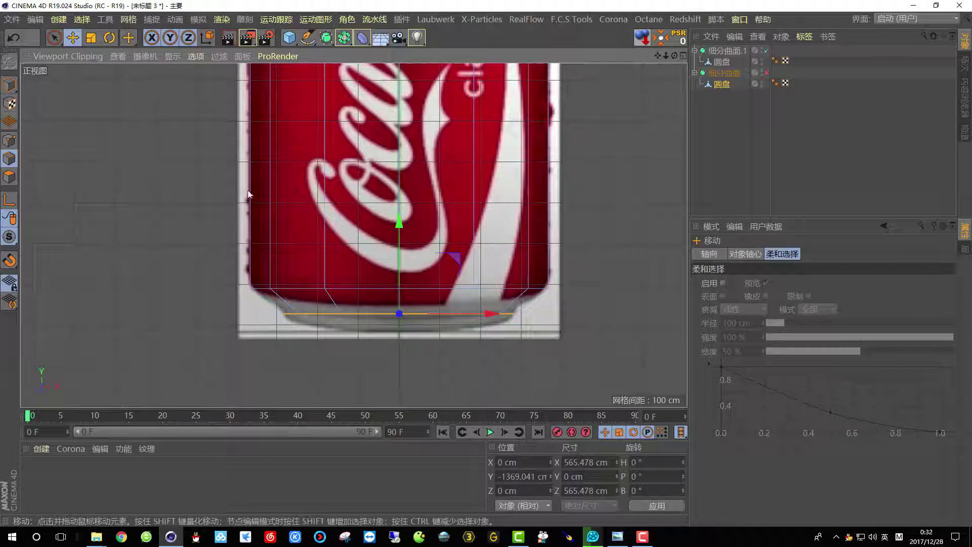
{"action": "scroll", "coordinate": [397, 297], "scroll_direction": "up", "scroll_amount": 5}
{"action": "left_click_drag", "start_coordinate": [399, 207], "coordinate": [399, 230]}
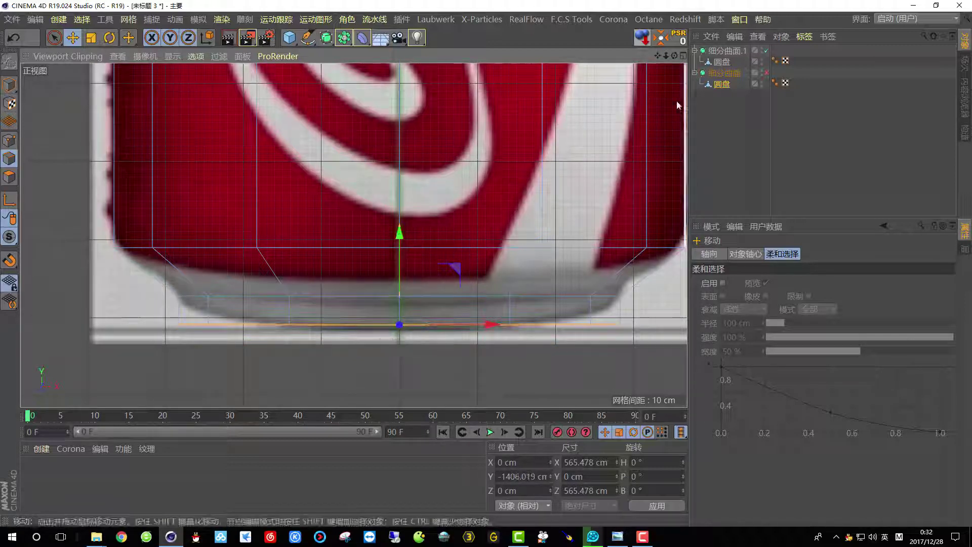
Step: In the perspective view, extrude the base edge inward to about 361 cm across and raise it to about Y -1352 cm
{"action": "left_click", "coordinate": [682, 61]}
{"action": "middle_click", "coordinate": [321, 80]}
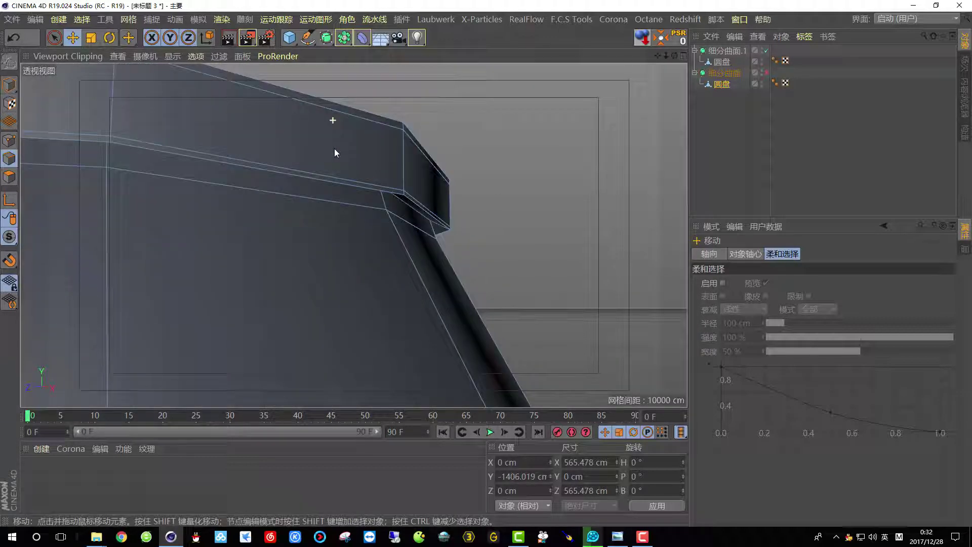
{"action": "right_click_drag", "start_coordinate": [349, 173], "coordinate": [281, 256], "text": "alt"}
{"action": "middle_click_drag", "start_coordinate": [281, 256], "coordinate": [363, 135], "text": "alt"}
{"action": "right_click_drag", "start_coordinate": [363, 135], "coordinate": [344, 264], "text": "alt"}
{"action": "middle_click_drag", "start_coordinate": [343, 264], "coordinate": [344, 152], "text": "alt"}
{"action": "right_click_drag", "start_coordinate": [344, 152], "coordinate": [369, 178], "text": "alt"}
{"action": "left_click_drag", "start_coordinate": [369, 178], "coordinate": [374, 164], "text": "alt"}
{"action": "right_click_drag", "start_coordinate": [370, 165], "coordinate": [199, 125], "text": "alt"}
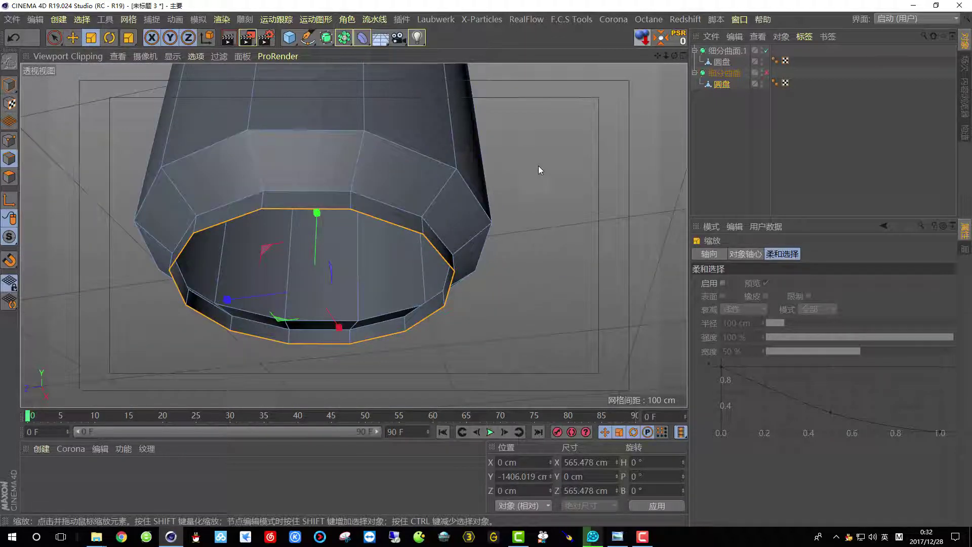
{"action": "left_click_drag", "start_coordinate": [545, 154], "coordinate": [477, 249]}
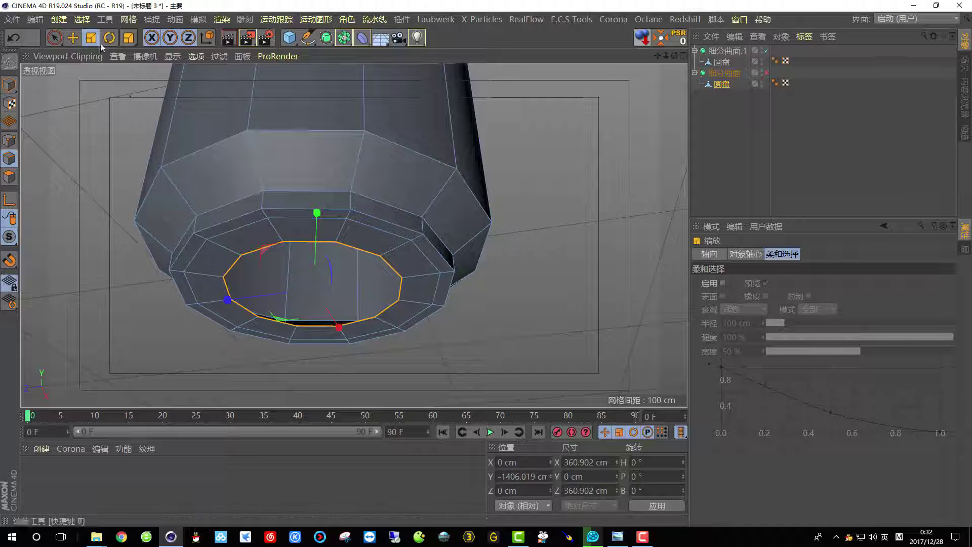
{"action": "left_click", "coordinate": [74, 38]}
{"action": "left_click_drag", "start_coordinate": [317, 212], "coordinate": [408, 166]}
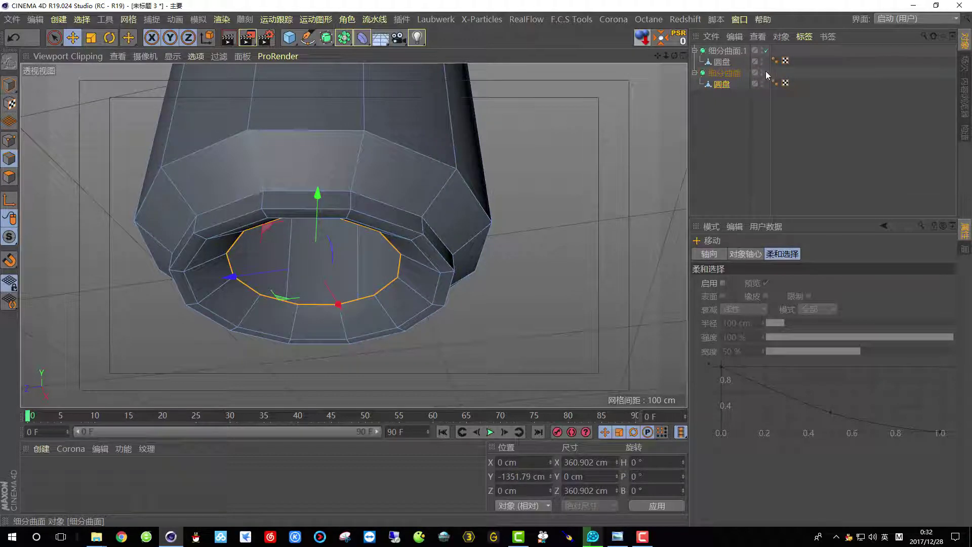
Step: Turn smoothing back on and add a loop cut around the recessed inner face of the base at about 37% offset
{"action": "left_click", "coordinate": [766, 73]}
{"action": "left_click_drag", "start_coordinate": [440, 195], "coordinate": [517, 175], "text": "alt"}
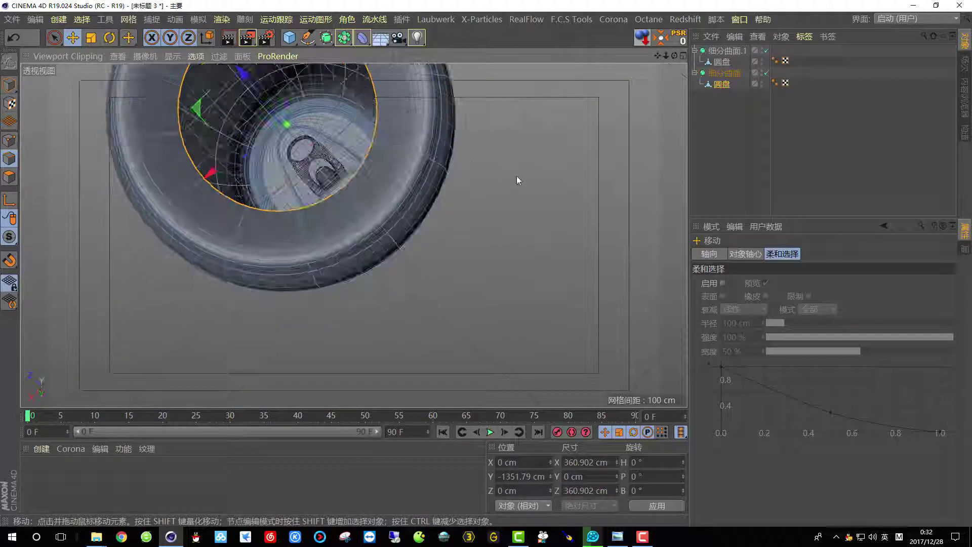
{"action": "right_click", "coordinate": [504, 108]}
{"action": "left_click", "coordinate": [547, 311]}
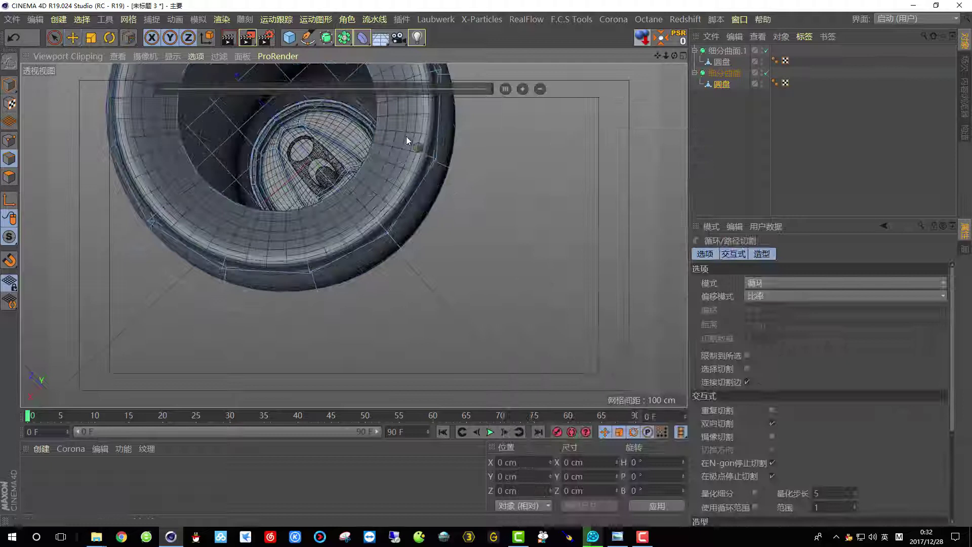
{"action": "left_click", "coordinate": [409, 153]}
{"action": "left_click_drag", "start_coordinate": [410, 154], "coordinate": [463, 234], "text": "alt"}
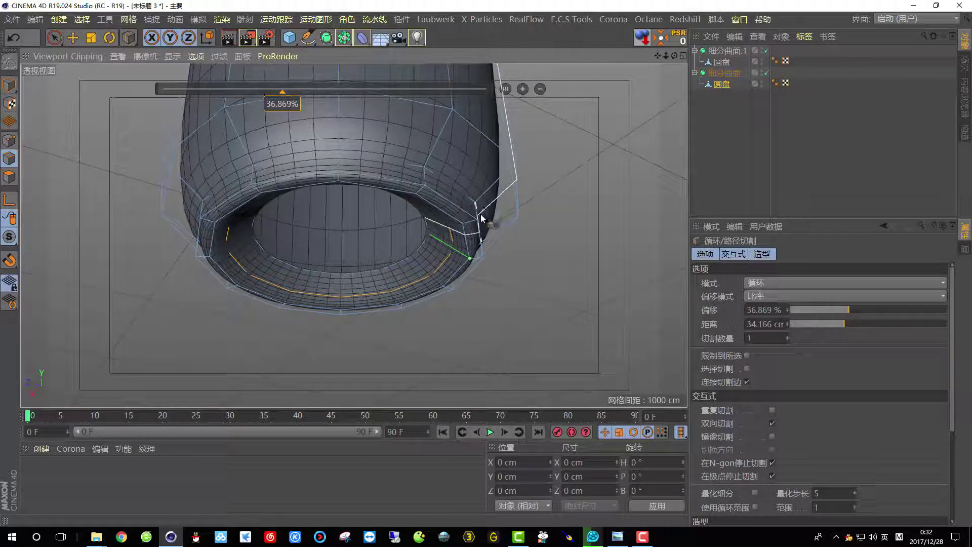
Step: Add supporting loop cuts around the base lip and lower taper, including one just above the taper at about 1.08% offset
{"action": "left_click", "coordinate": [475, 213]}
{"action": "left_click_drag", "start_coordinate": [475, 213], "coordinate": [494, 202], "text": "alt"}
{"action": "left_click", "coordinate": [480, 197]}
{"action": "left_click", "coordinate": [509, 197]}
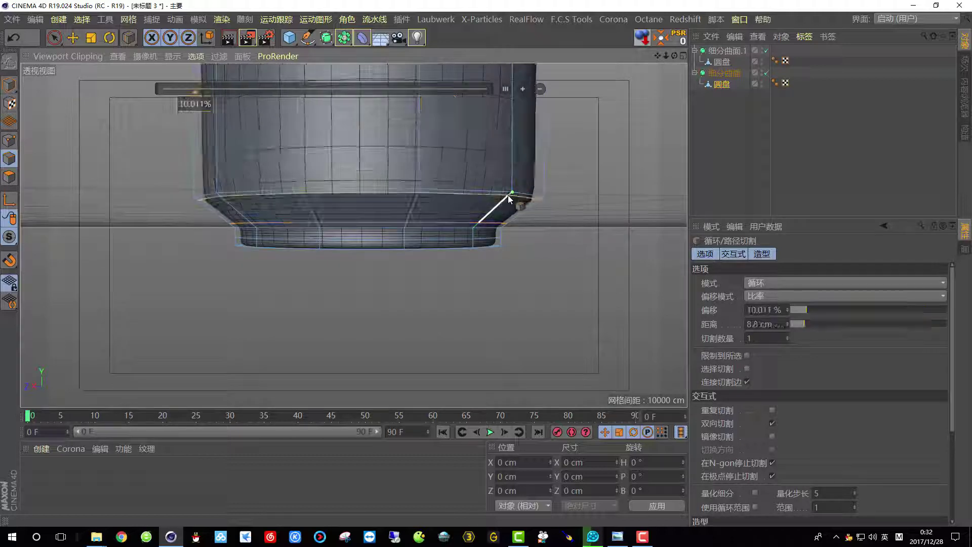
{"action": "left_click", "coordinate": [517, 192]}
{"action": "scroll", "coordinate": [517, 192], "scroll_direction": "down", "scroll_amount": 1}
{"action": "middle_click_drag", "start_coordinate": [438, 282], "coordinate": [438, 295], "text": "alt"}
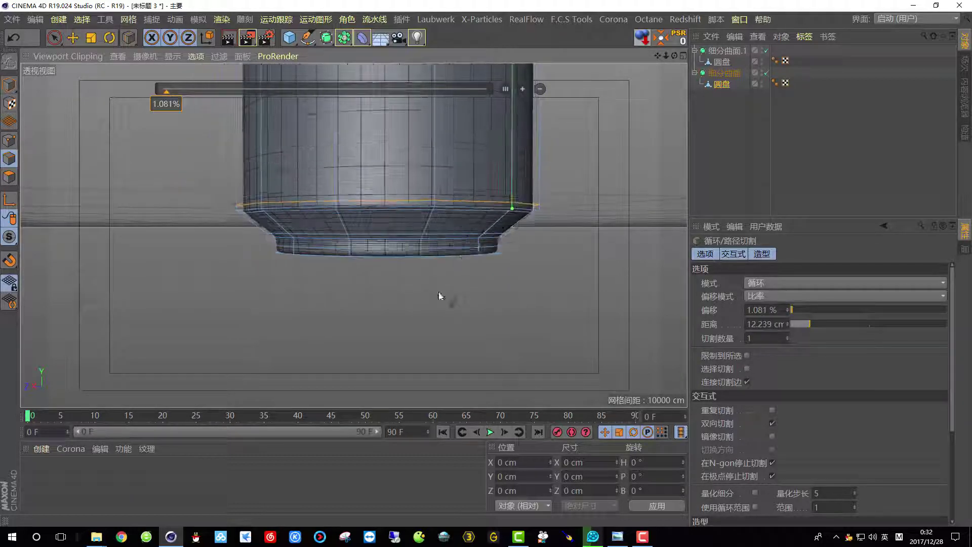
Step: Turn smoothing off and cap the opening in the can's underside with Close Polygon Hole
{"action": "scroll", "coordinate": [438, 283], "scroll_direction": "up", "scroll_amount": 5}
{"action": "left_click_drag", "start_coordinate": [434, 197], "coordinate": [439, 159], "text": "alt"}
{"action": "scroll", "coordinate": [438, 182], "scroll_direction": "down", "scroll_amount": 5}
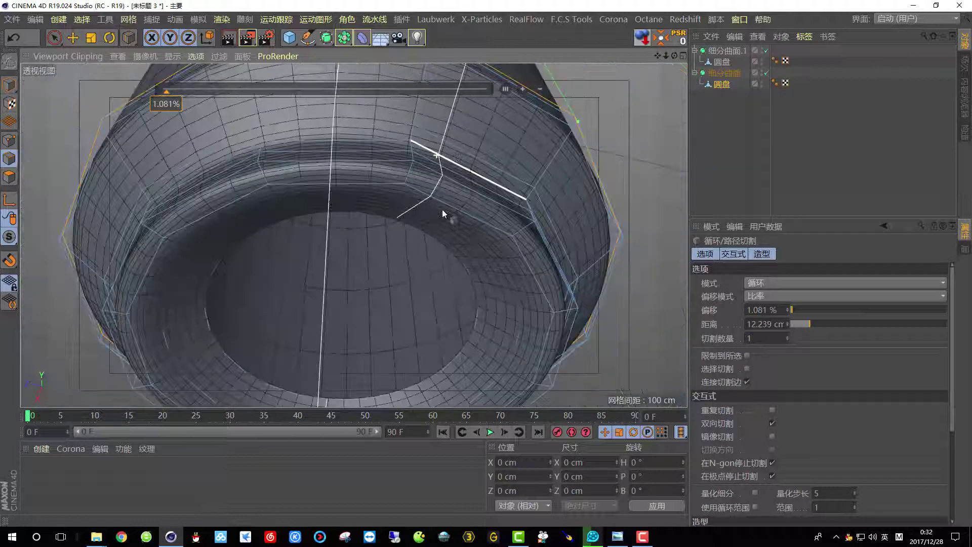
{"action": "middle_click_drag", "start_coordinate": [442, 209], "coordinate": [429, 147], "text": "alt"}
{"action": "left_click_drag", "start_coordinate": [429, 147], "coordinate": [551, 157], "text": "alt"}
{"action": "left_click", "coordinate": [766, 72]}
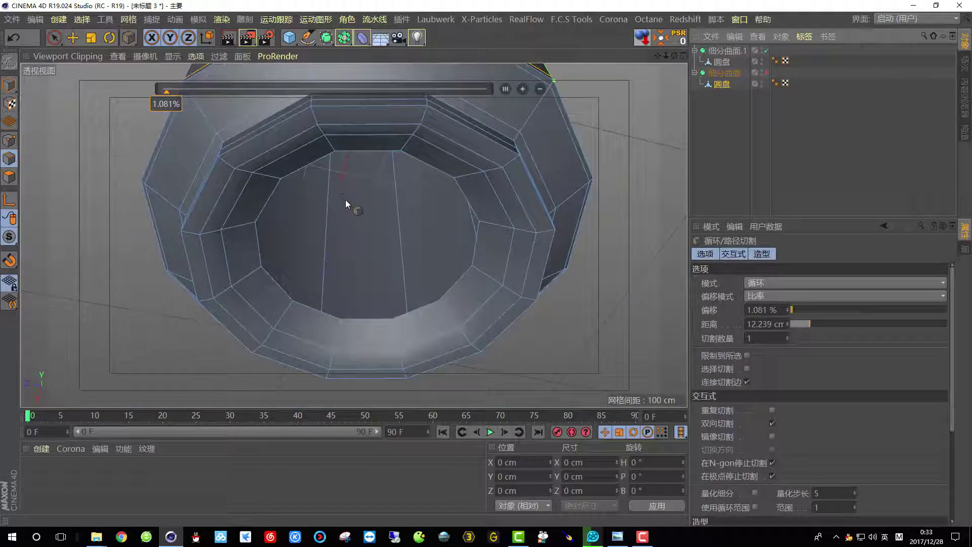
{"action": "scroll", "coordinate": [353, 177], "scroll_direction": "up", "scroll_amount": 5}
{"action": "scroll", "coordinate": [335, 267], "scroll_direction": "down", "scroll_amount": 5}
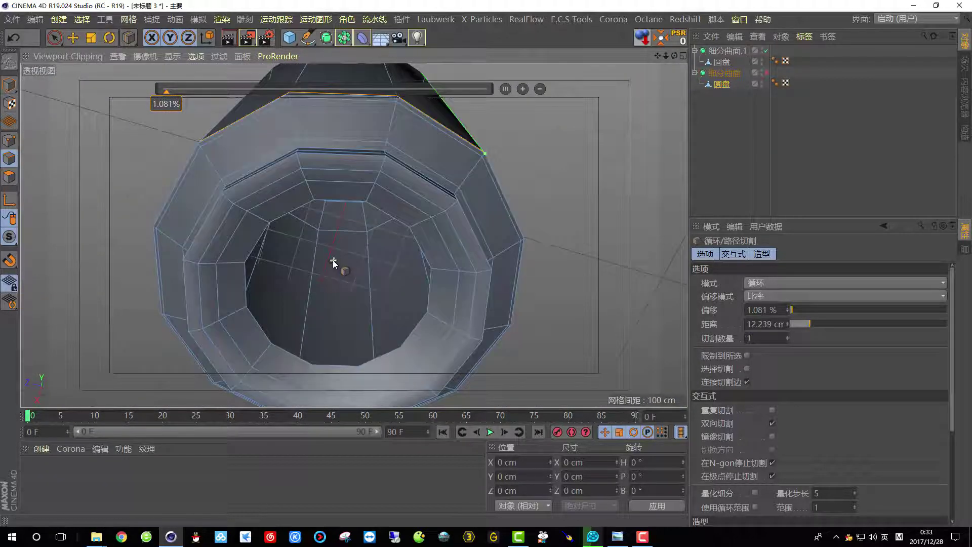
{"action": "right_click", "coordinate": [113, 169]}
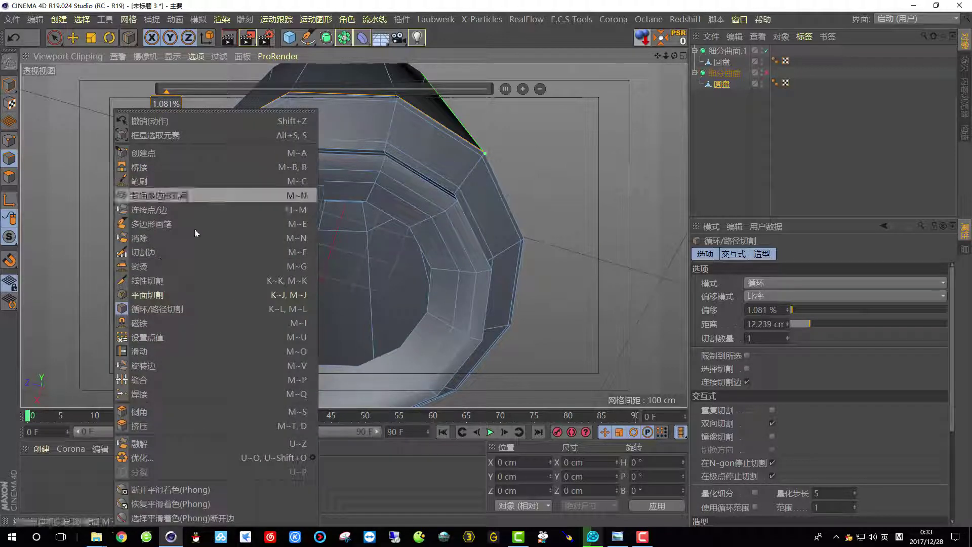
{"action": "left_click", "coordinate": [169, 196]}
{"action": "left_click", "coordinate": [345, 200]}
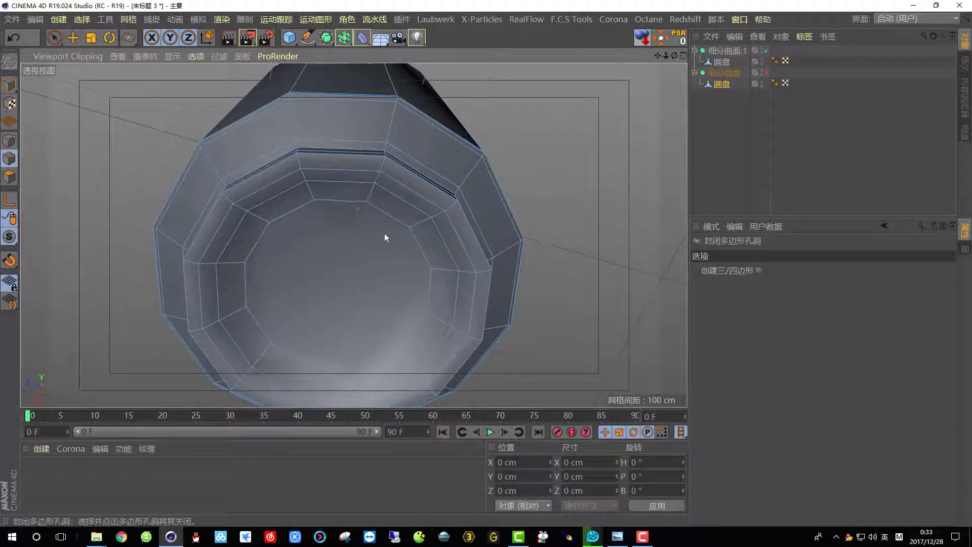
Step: Turn smoothing on, render the closed can base, and examine the profile of its taper and lip up close
{"action": "left_click_drag", "start_coordinate": [383, 232], "coordinate": [310, 249], "text": "alt"}
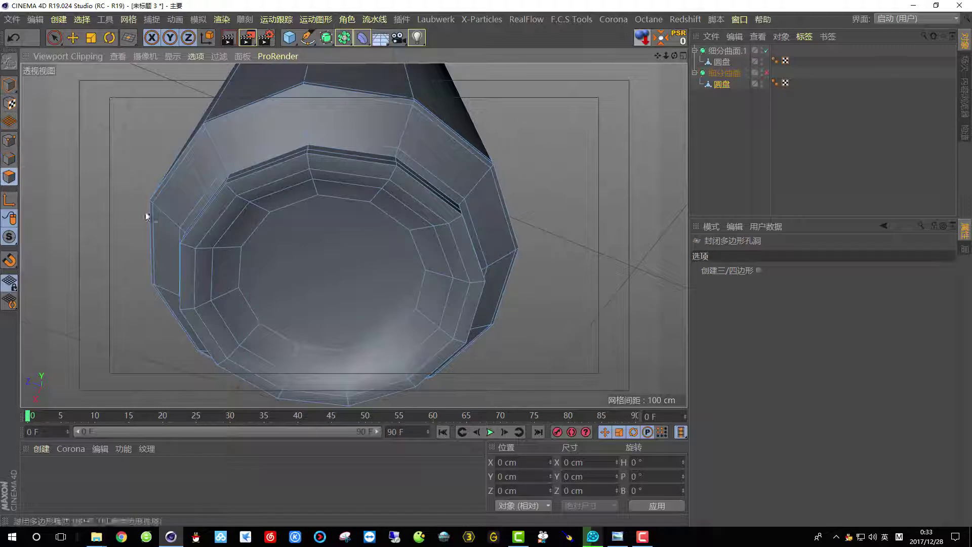
{"action": "scroll", "coordinate": [326, 258], "scroll_direction": "down", "scroll_amount": 3}
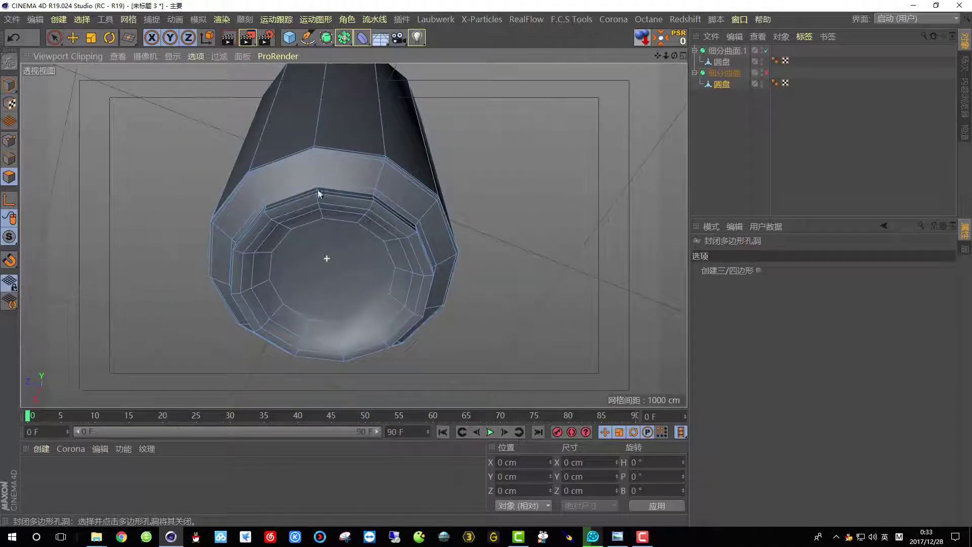
{"action": "left_click", "coordinate": [766, 73]}
{"action": "left_click_drag", "start_coordinate": [304, 167], "coordinate": [348, 234], "text": "alt"}
{"action": "left_click", "coordinate": [233, 40]}
{"action": "scroll", "coordinate": [341, 281], "scroll_direction": "up", "scroll_amount": 5}
{"action": "left_click_drag", "start_coordinate": [353, 174], "coordinate": [460, 269], "text": "alt"}
{"action": "scroll", "coordinate": [352, 194], "scroll_direction": "up", "scroll_amount": 4}
{"action": "scroll", "coordinate": [460, 269], "scroll_direction": "up", "scroll_amount": 3}
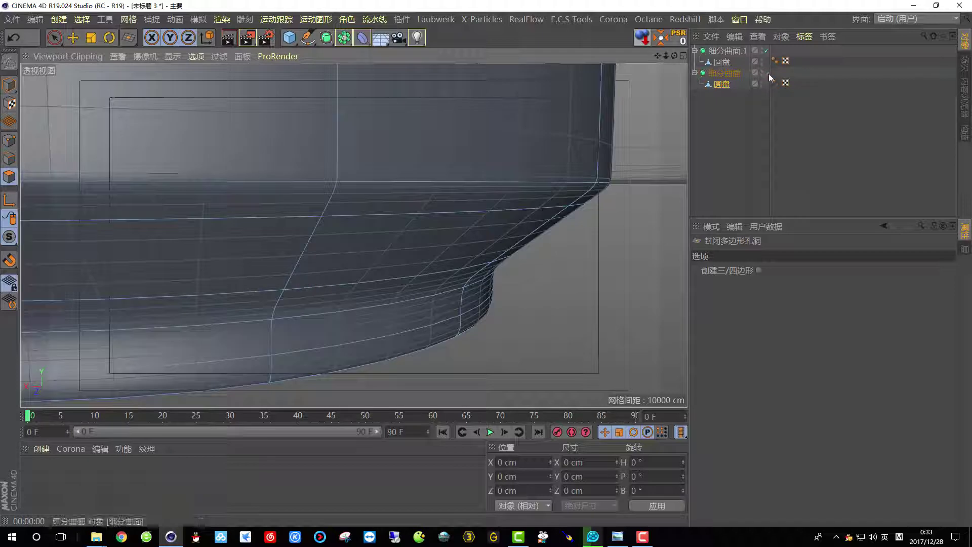
Step: Turn smoothing off and add a loop cut at about 52% offset in the narrow band above the base lip
{"action": "left_click", "coordinate": [767, 73]}
{"action": "scroll", "coordinate": [472, 253], "scroll_direction": "up", "scroll_amount": 5}
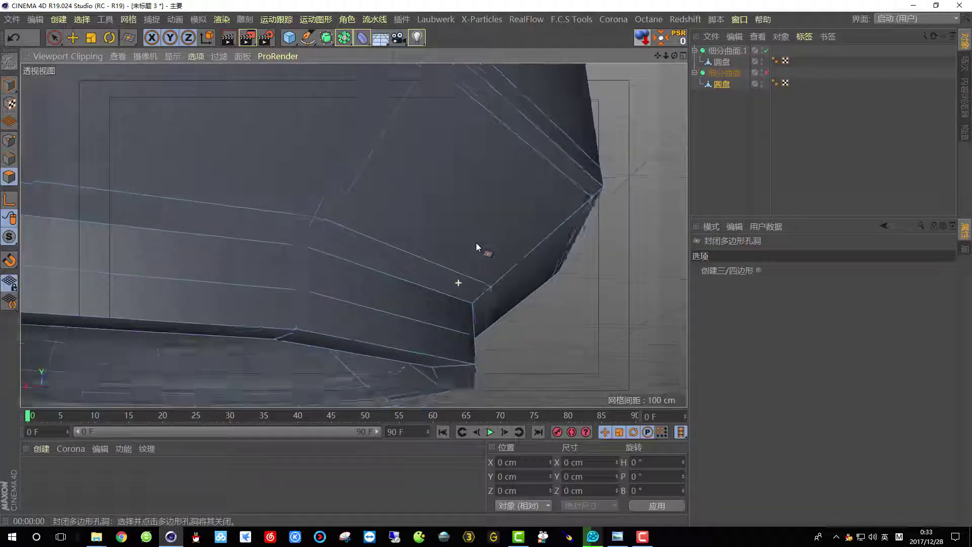
{"action": "scroll", "coordinate": [474, 248], "scroll_direction": "down", "scroll_amount": 3}
{"action": "right_click", "coordinate": [386, 188]}
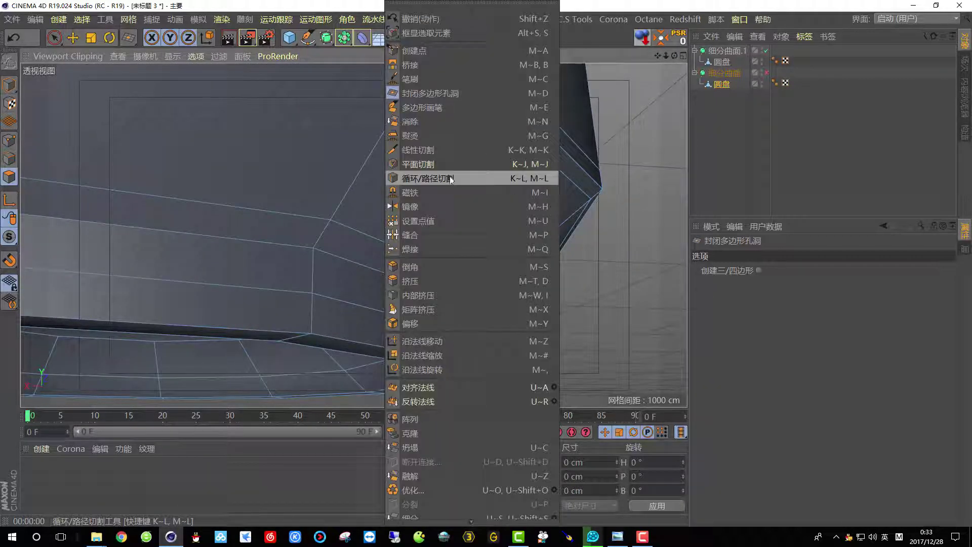
{"action": "left_click", "coordinate": [450, 179]}
{"action": "left_click", "coordinate": [323, 233]}
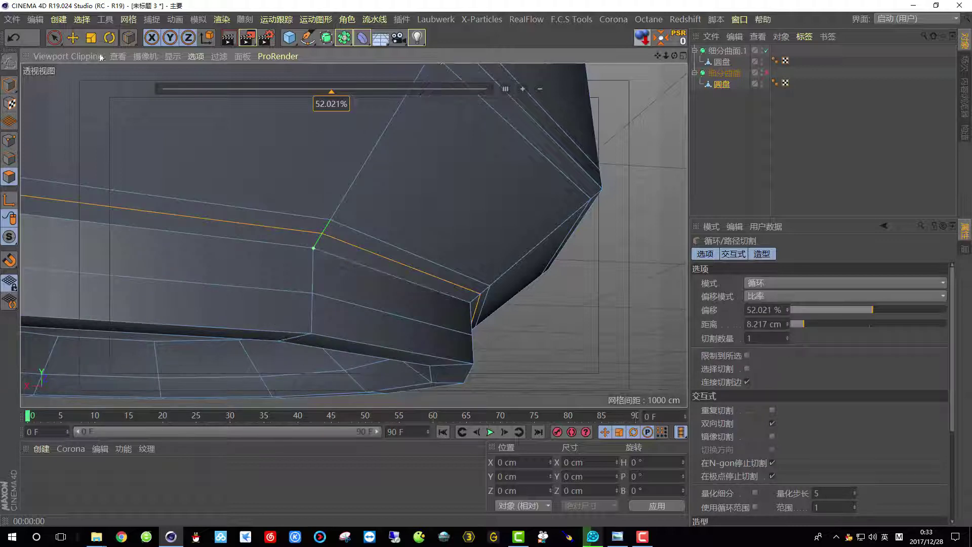
Step: Loop-select the new edges above the base lip and scale them inward to about 544 cm across to form a groove
{"action": "key", "text": "t"}
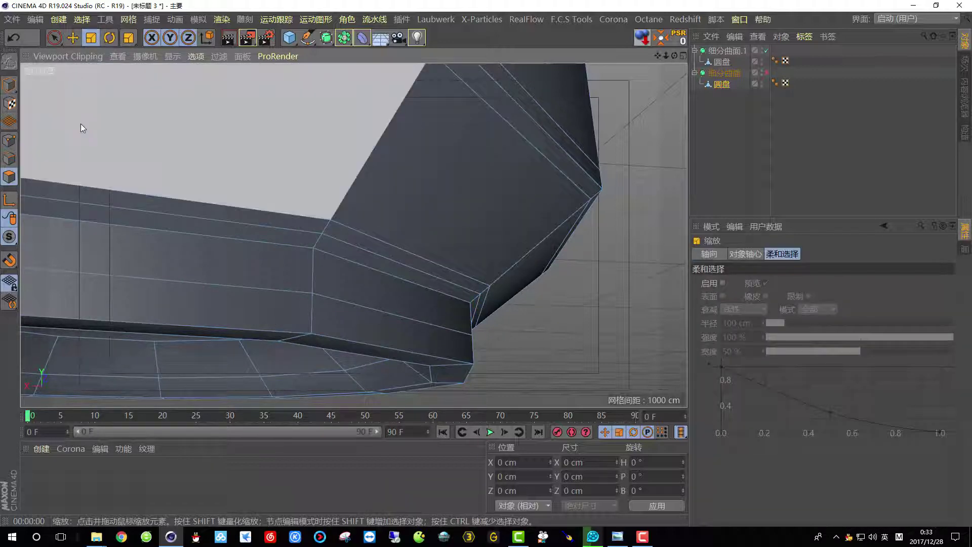
{"action": "left_click", "coordinate": [82, 19]}
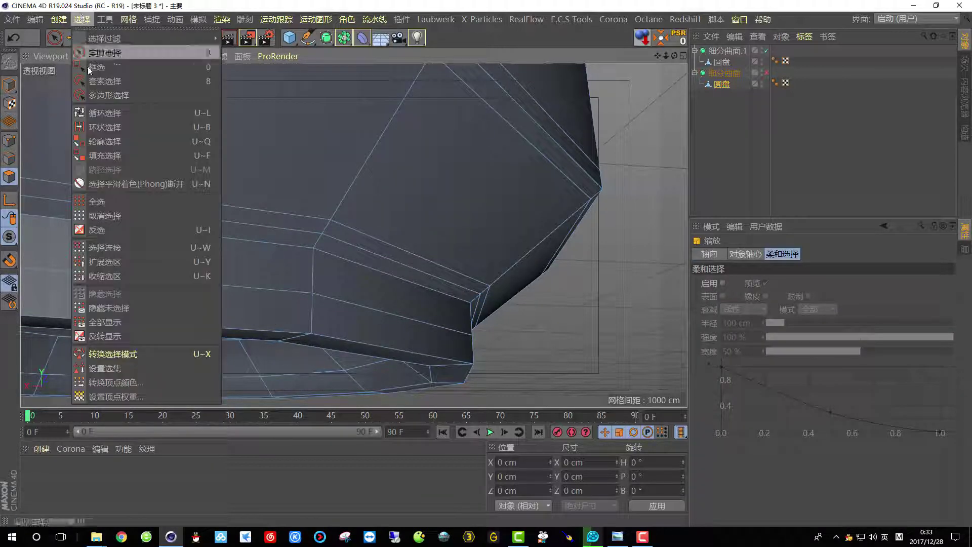
{"action": "left_click", "coordinate": [105, 114]}
{"action": "left_click", "coordinate": [9, 158]}
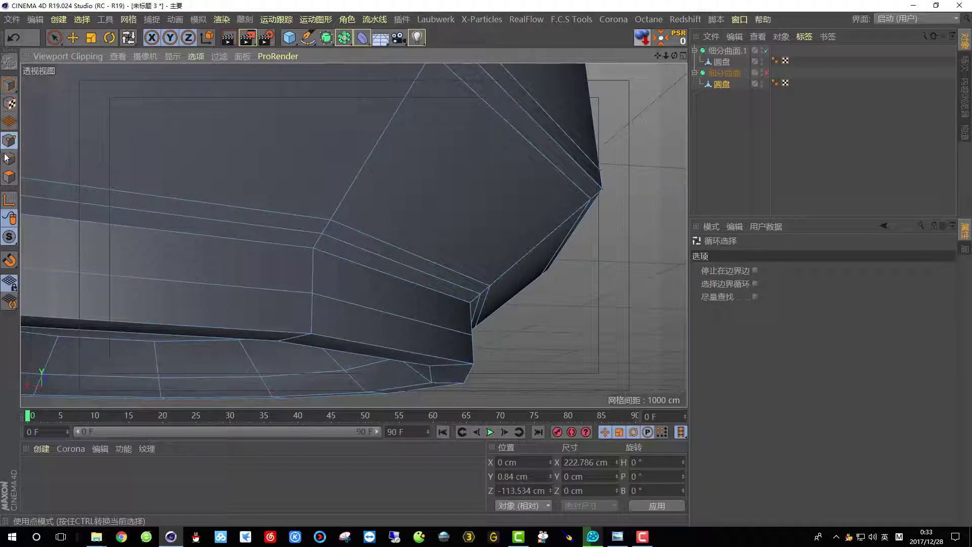
{"action": "left_click", "coordinate": [343, 238]}
{"action": "key", "text": "t"}
{"action": "left_click_drag", "start_coordinate": [485, 296], "coordinate": [504, 320]}
{"action": "key", "text": "ctrl+z"}
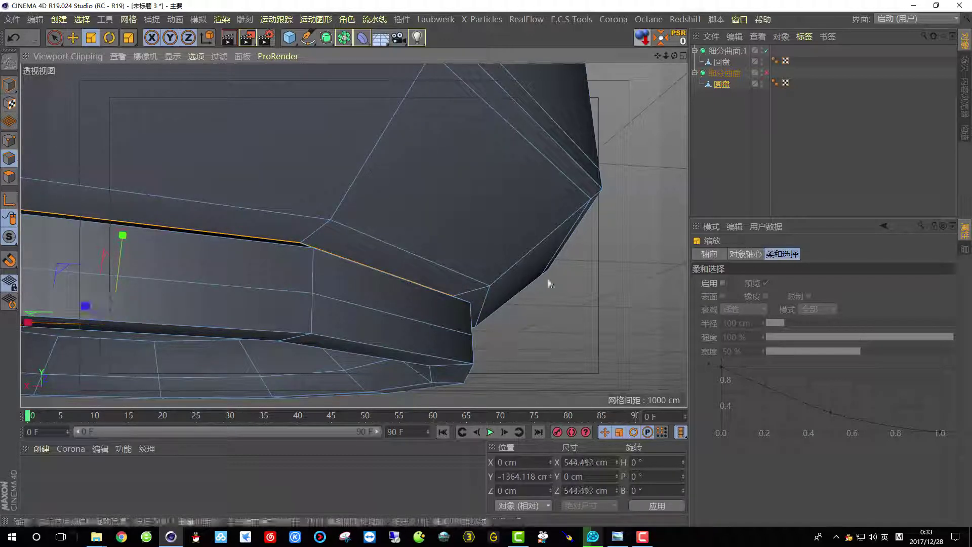
Step: Turn smoothing on and lower the selected groove edge loop above the base lip to about Y -1369 cm
{"action": "left_click", "coordinate": [766, 72]}
{"action": "left_click_drag", "start_coordinate": [446, 180], "coordinate": [461, 192], "text": "alt"}
{"action": "left_click", "coordinate": [72, 38]}
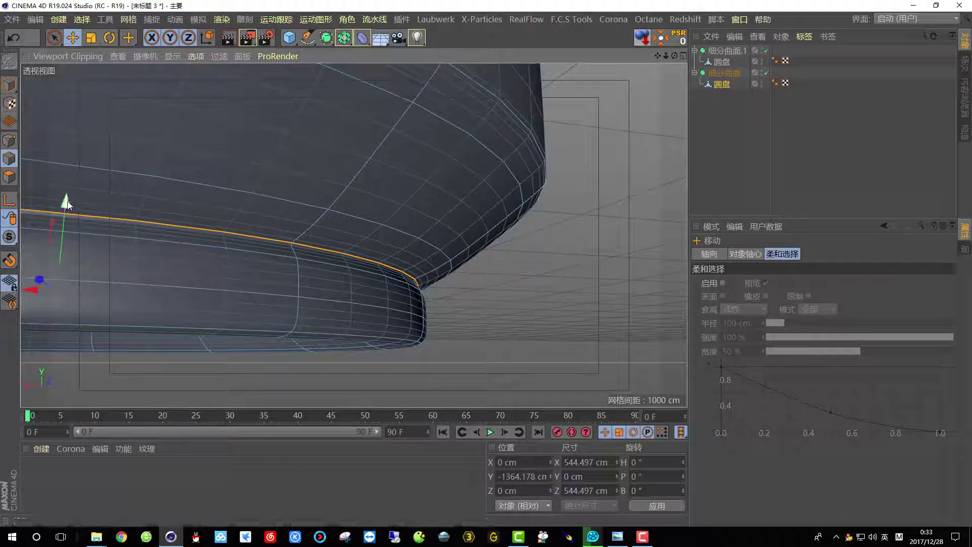
{"action": "left_click_drag", "start_coordinate": [68, 202], "coordinate": [66, 210]}
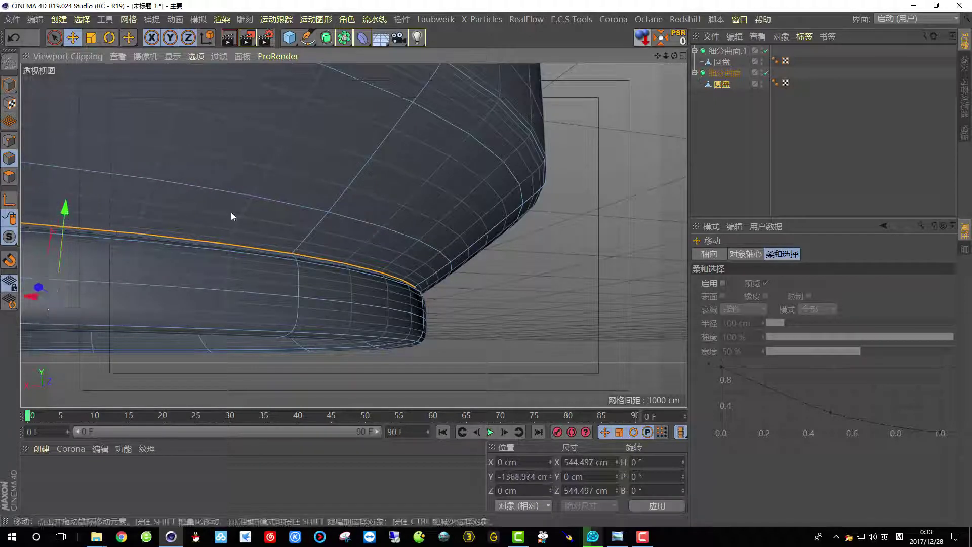
Step: Render the smoothed base from the side and from below to examine the groove, lip and underside
{"action": "scroll", "coordinate": [481, 272], "scroll_direction": "up", "scroll_amount": 2}
{"action": "scroll", "coordinate": [480, 271], "scroll_direction": "down", "scroll_amount": 3}
{"action": "left_click_drag", "start_coordinate": [479, 266], "coordinate": [509, 277], "text": "alt"}
{"action": "left_click_drag", "start_coordinate": [449, 239], "coordinate": [431, 287], "text": "alt"}
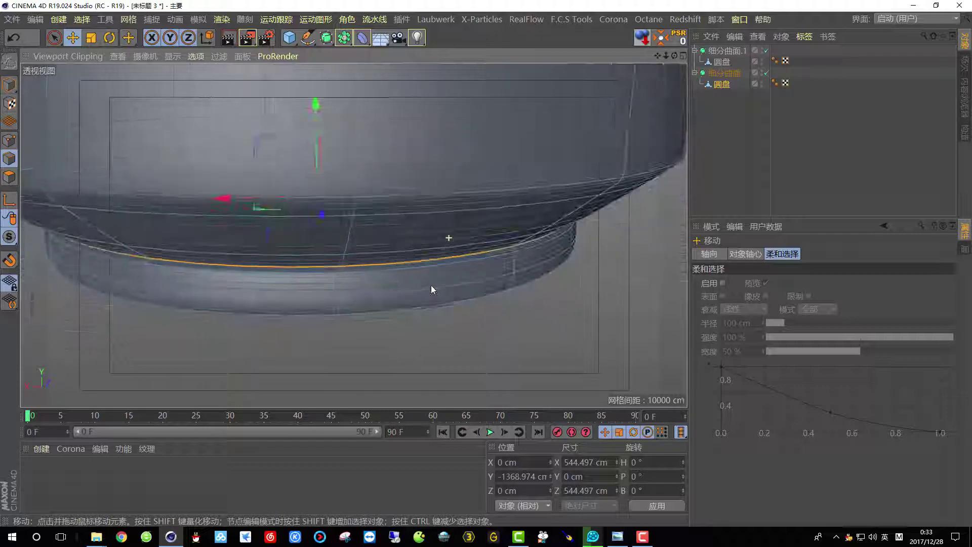
{"action": "scroll", "coordinate": [422, 267], "scroll_direction": "down", "scroll_amount": 2}
{"action": "scroll", "coordinate": [424, 265], "scroll_direction": "up", "scroll_amount": 6}
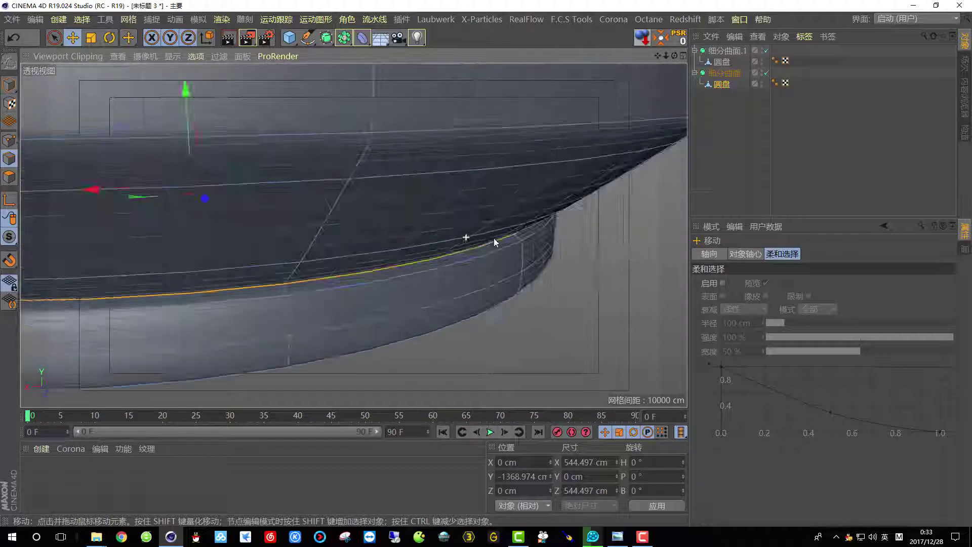
{"action": "scroll", "coordinate": [490, 242], "scroll_direction": "down", "scroll_amount": 8}
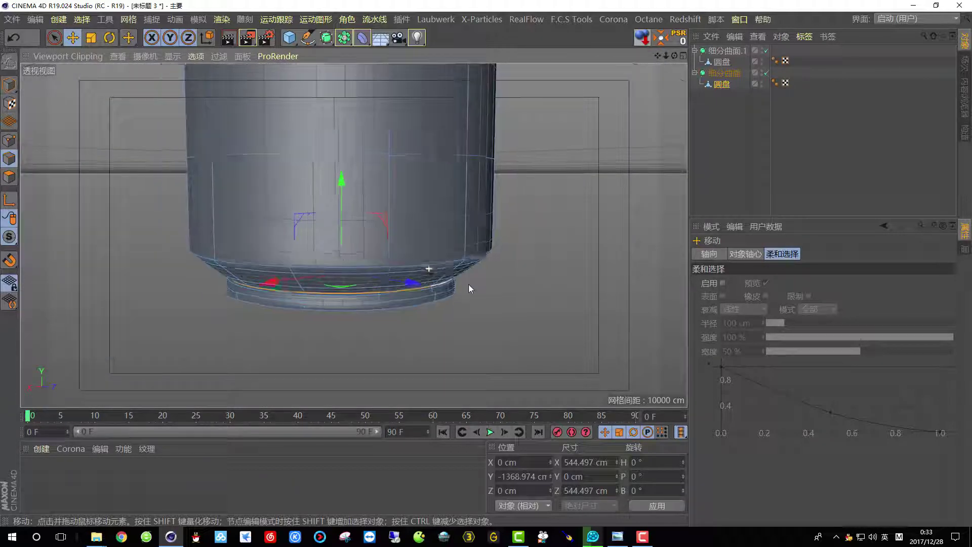
{"action": "left_click", "coordinate": [228, 36]}
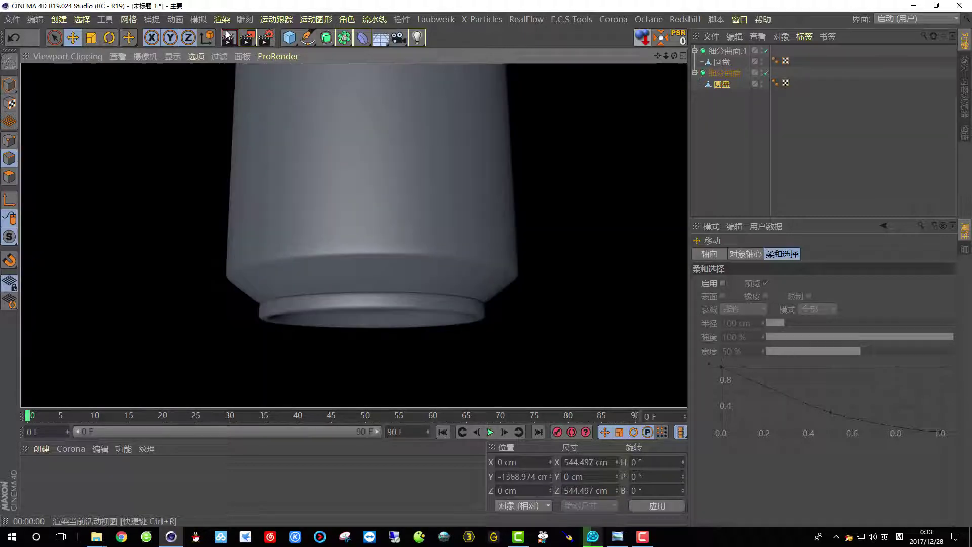
{"action": "left_click", "coordinate": [370, 272]}
{"action": "mouse_move", "coordinate": [438, 254]}
{"action": "left_mouse_down", "text": "alt"}
{"action": "mouse_move", "coordinate": [434, 265]}
{"action": "mouse_move", "coordinate": [328, 291]}
{"action": "left_mouse_up", "text": "alt"}
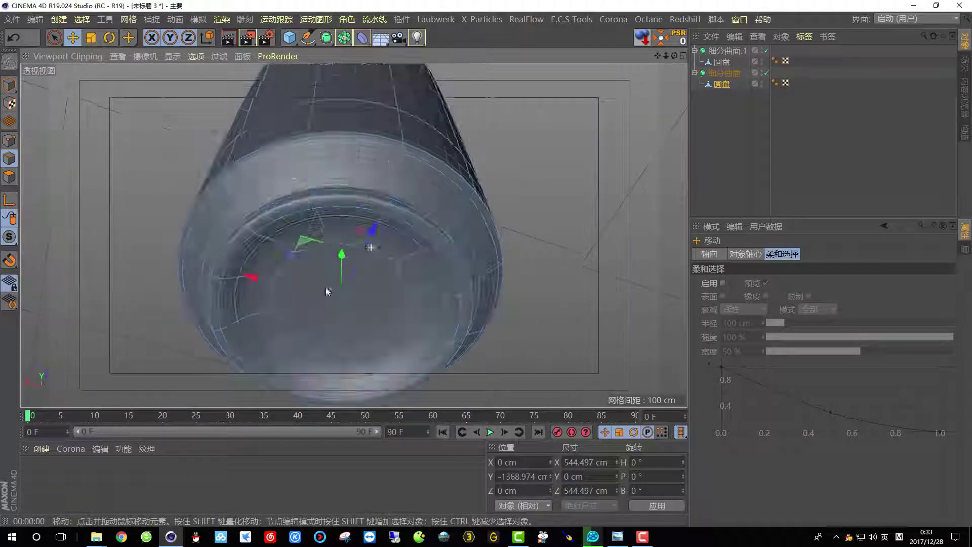
{"action": "left_click", "coordinate": [228, 36]}
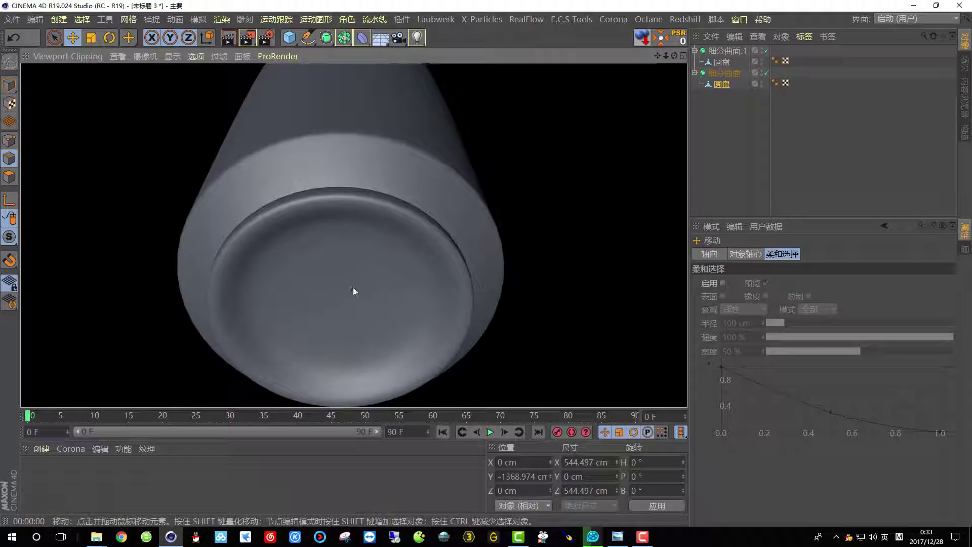
{"action": "left_click", "coordinate": [353, 288]}
Step: With smoothing off, select the can's underside cap polygon and extrude it inward by scaling to about 130 cm across
{"action": "left_click_drag", "start_coordinate": [354, 291], "coordinate": [344, 208], "text": "alt"}
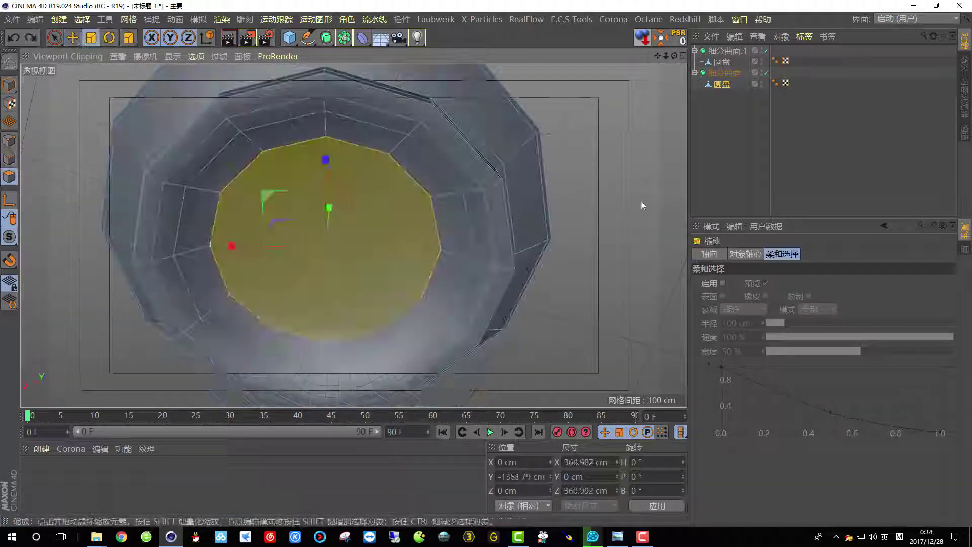
{"action": "left_click", "coordinate": [735, 108]}
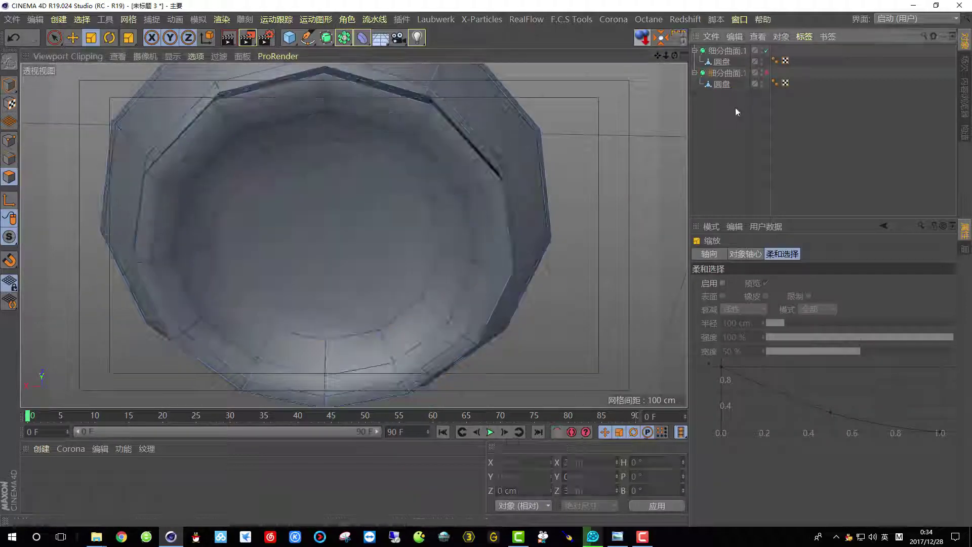
{"action": "left_click", "coordinate": [722, 85]}
{"action": "left_click_drag", "start_coordinate": [386, 231], "coordinate": [415, 248], "text": "alt"}
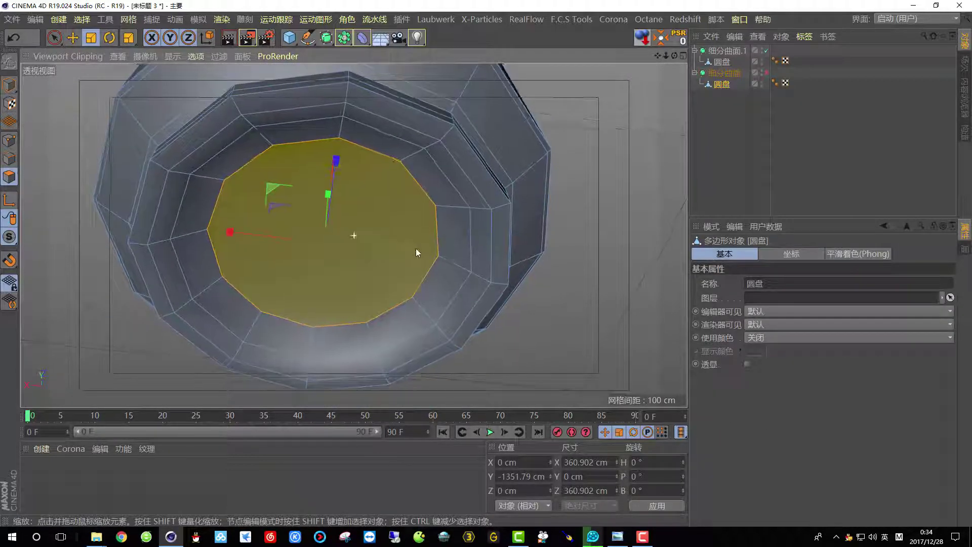
{"action": "middle_click_drag", "start_coordinate": [415, 248], "coordinate": [429, 256], "text": "alt"}
{"action": "left_click", "coordinate": [91, 38]}
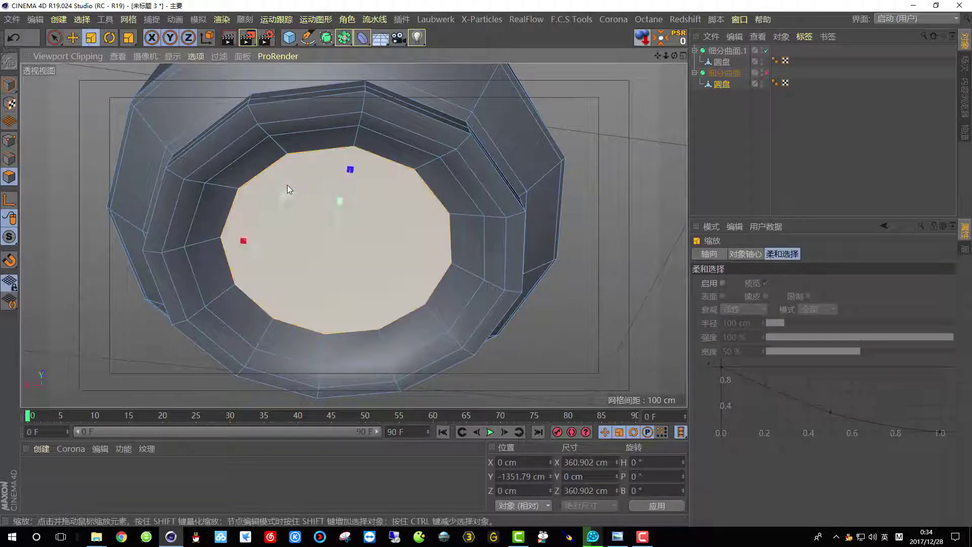
{"action": "left_click_drag", "start_coordinate": [577, 235], "coordinate": [340, 315]}
{"action": "left_click_drag", "start_coordinate": [344, 241], "coordinate": [356, 261], "text": "alt"}
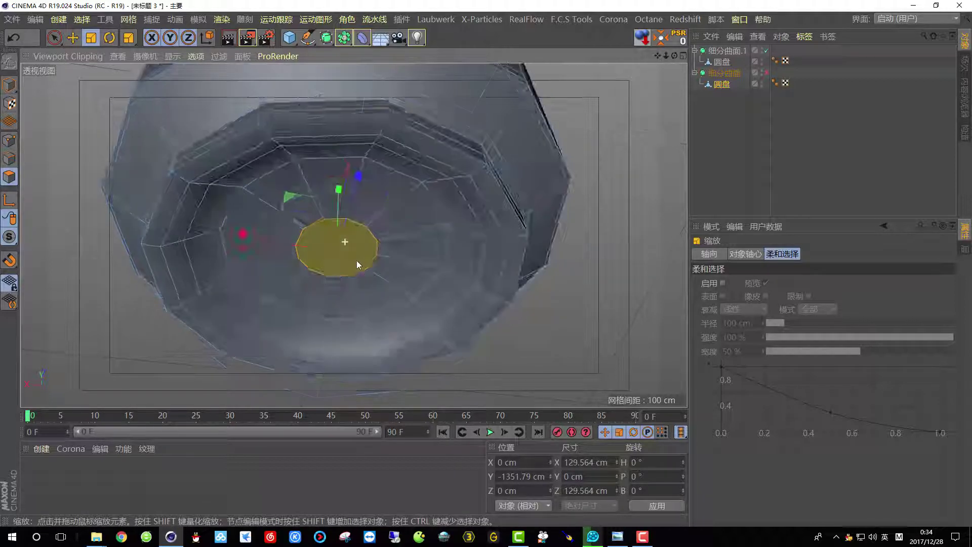
Step: Raise the small centre polygon of the underside to about Y -1325 cm, turn smoothing on and render the recess
{"action": "left_click", "coordinate": [73, 37]}
{"action": "mouse_move", "coordinate": [314, 172]}
{"action": "left_mouse_down", "text": "alt"}
{"action": "mouse_move", "coordinate": [324, 193]}
{"action": "mouse_move", "coordinate": [327, 170]}
{"action": "left_mouse_up", "text": "alt"}
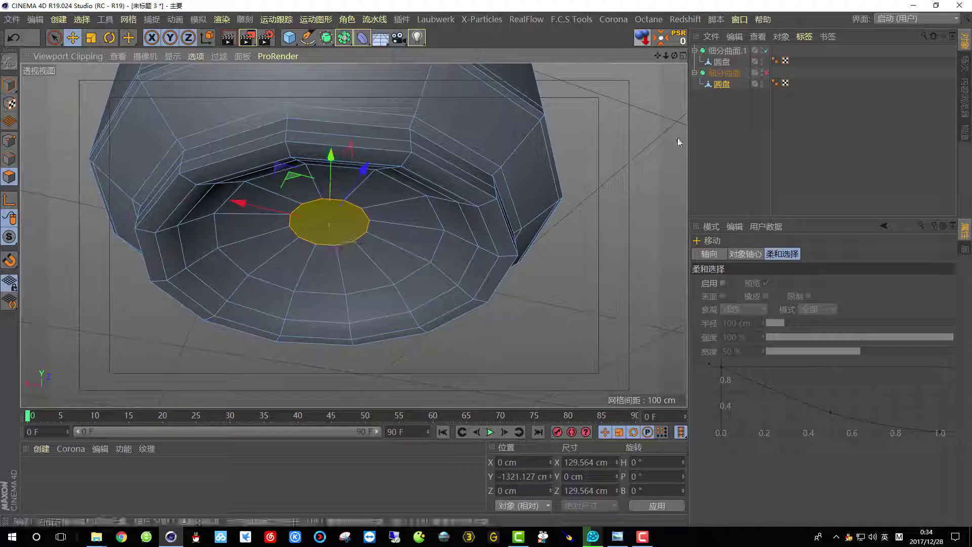
{"action": "left_click", "coordinate": [767, 73]}
{"action": "right_click_drag", "start_coordinate": [467, 243], "coordinate": [433, 258], "text": "alt"}
{"action": "left_click_drag", "start_coordinate": [422, 227], "coordinate": [389, 223], "text": "alt"}
{"action": "left_click", "coordinate": [230, 38]}
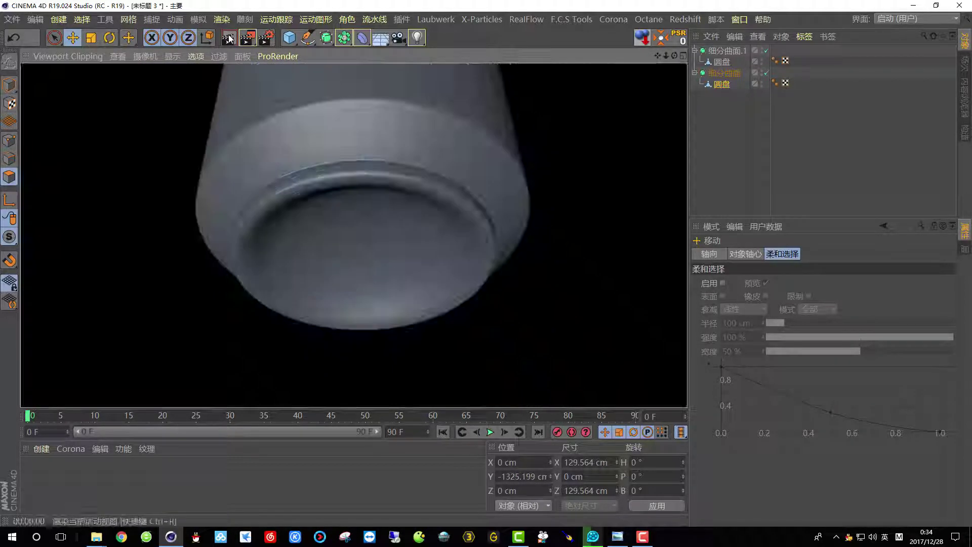
Step: Add a loop cut at about 71% offset on the inner side of the base lip to sharpen its rim
{"action": "left_click_drag", "start_coordinate": [290, 213], "coordinate": [460, 174], "text": "alt"}
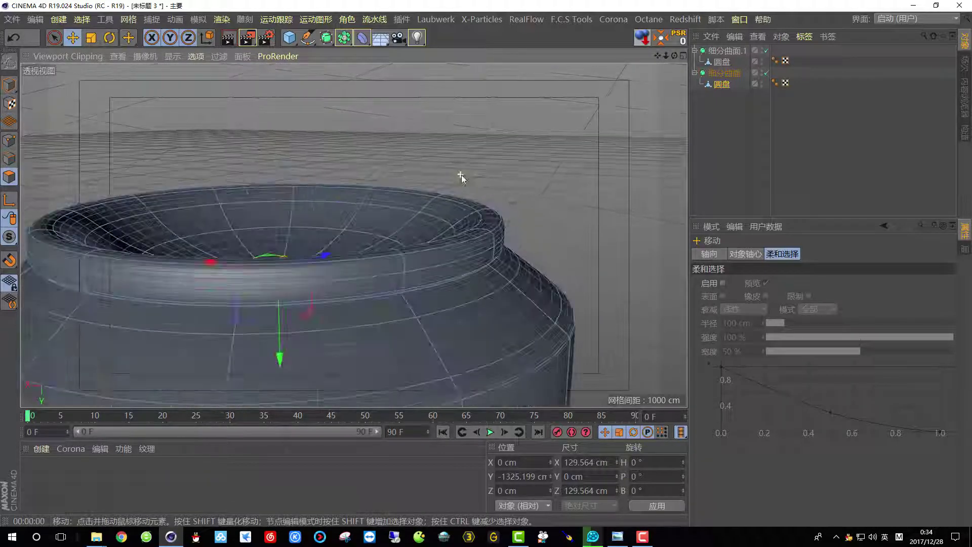
{"action": "scroll", "coordinate": [461, 175], "scroll_direction": "up", "scroll_amount": 5}
{"action": "right_click", "coordinate": [479, 168]}
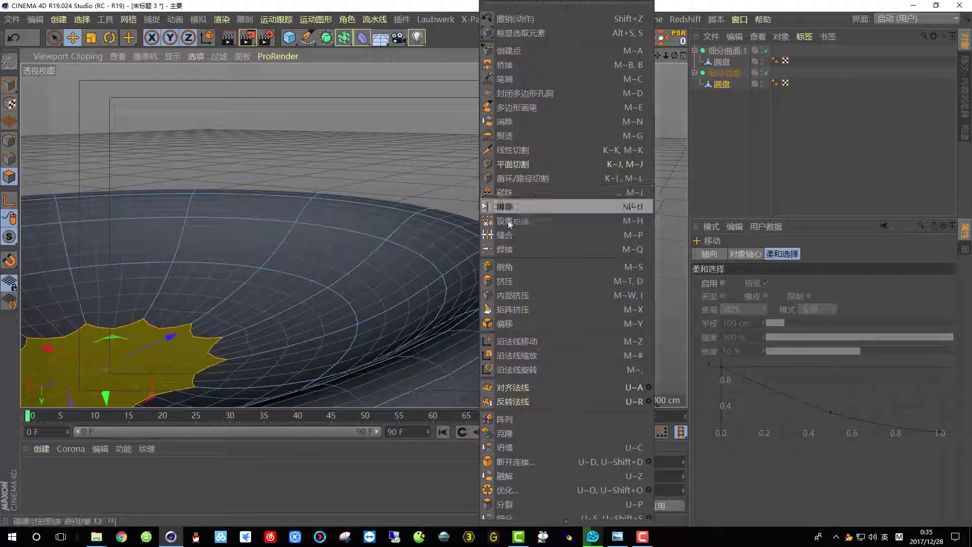
{"action": "left_click", "coordinate": [535, 178]}
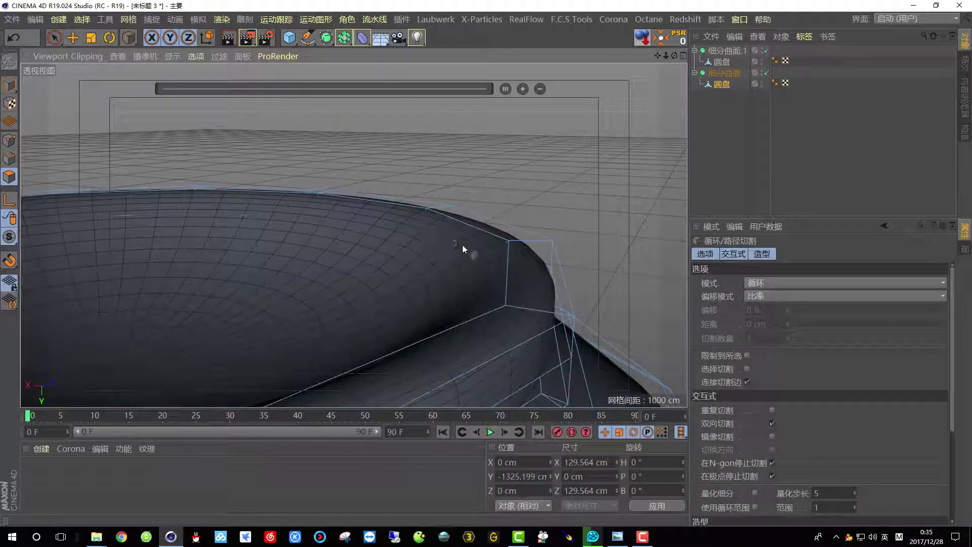
{"action": "left_click", "coordinate": [499, 254]}
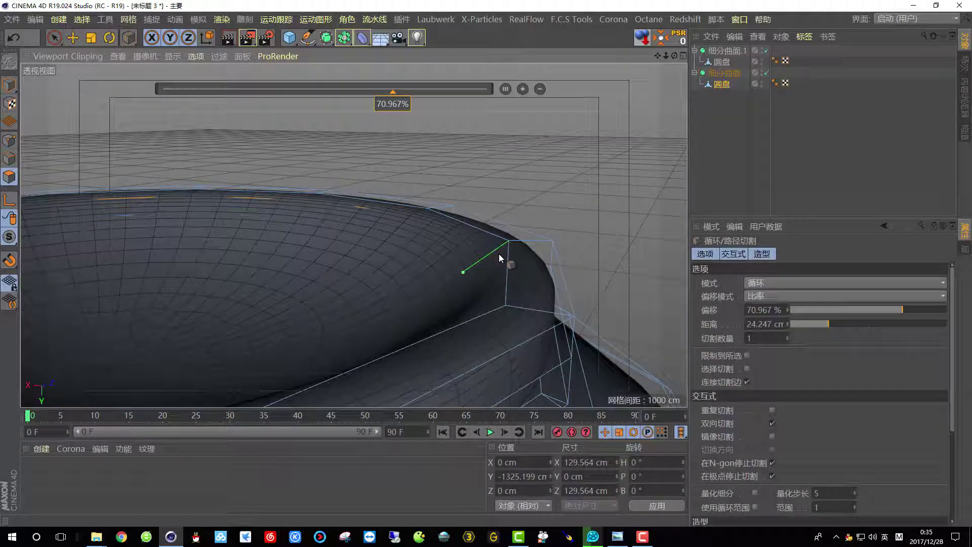
Step: Examine the whole can from the base up to the lid, checking the body and shoulder shape
{"action": "left_click_drag", "start_coordinate": [460, 281], "coordinate": [474, 315], "text": "alt"}
{"action": "left_click_drag", "start_coordinate": [353, 235], "coordinate": [342, 336], "text": "alt"}
{"action": "scroll", "coordinate": [341, 336], "scroll_direction": "down", "scroll_amount": 5}
{"action": "middle_click_drag", "start_coordinate": [355, 212], "coordinate": [403, 290], "text": "alt"}
{"action": "scroll", "coordinate": [404, 290], "scroll_direction": "down", "scroll_amount": 4}
{"action": "left_click_drag", "start_coordinate": [401, 167], "coordinate": [350, 329], "text": "alt"}
{"action": "middle_click_drag", "start_coordinate": [387, 239], "coordinate": [388, 323], "text": "alt"}
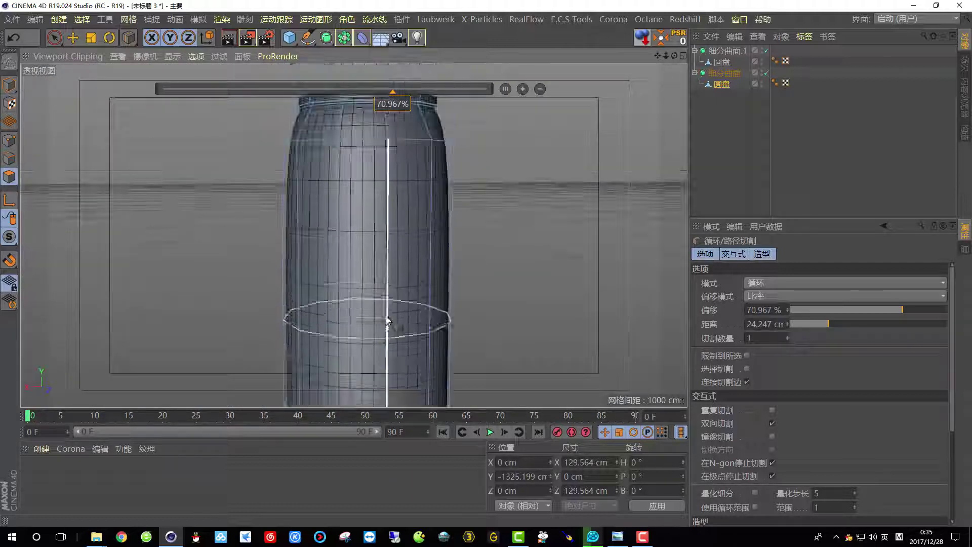
{"action": "scroll", "coordinate": [388, 323], "scroll_direction": "down", "scroll_amount": 3}
{"action": "left_click_drag", "start_coordinate": [385, 238], "coordinate": [407, 283], "text": "alt"}
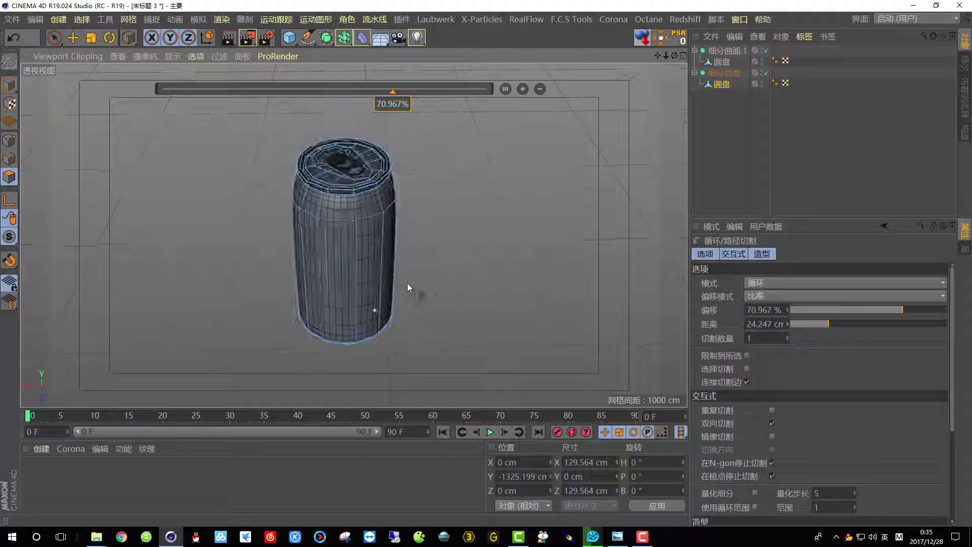
Step: Add a loop cut at about 84% offset near the lower edge of the shoulder to sharpen its transition into the body
{"action": "scroll", "coordinate": [365, 282], "scroll_direction": "up", "scroll_amount": 2}
{"action": "middle_click_drag", "start_coordinate": [359, 254], "coordinate": [360, 266], "text": "alt"}
{"action": "scroll", "coordinate": [356, 199], "scroll_direction": "up", "scroll_amount": 3}
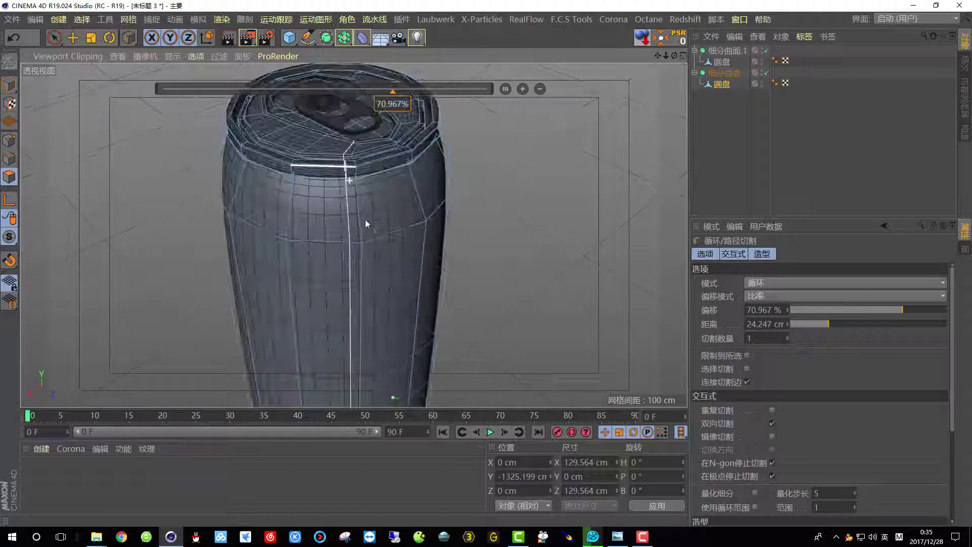
{"action": "left_click_drag", "start_coordinate": [375, 240], "coordinate": [390, 208], "text": "alt"}
{"action": "scroll", "coordinate": [390, 212], "scroll_direction": "up", "scroll_amount": 2}
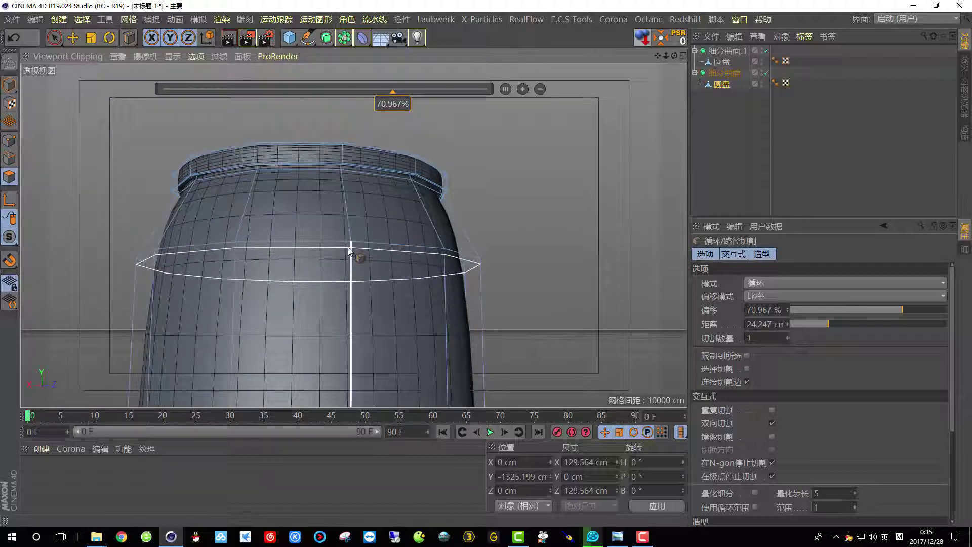
{"action": "left_click", "coordinate": [349, 251]}
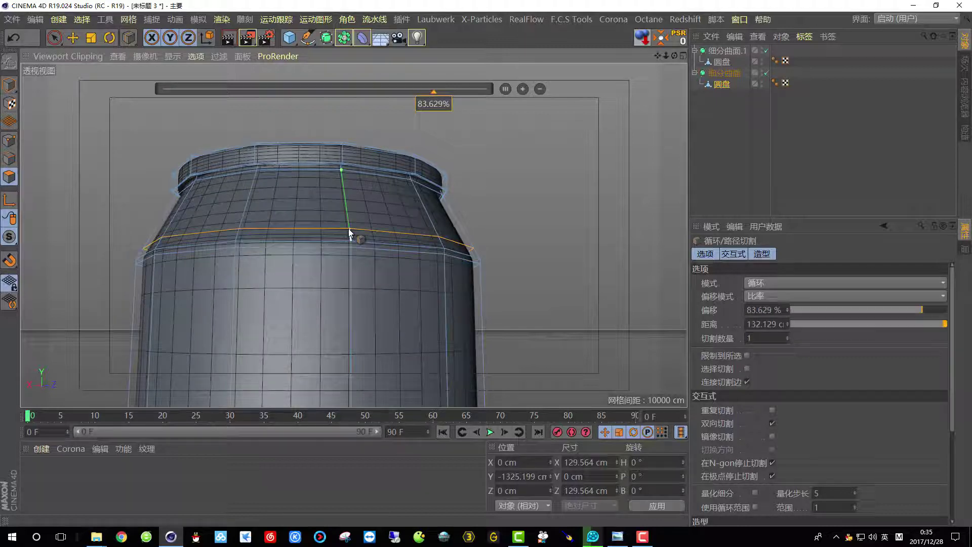
Step: Render the whole can from above to examine the sharpened shoulder together with the lid
{"action": "left_click_drag", "start_coordinate": [341, 175], "coordinate": [380, 294], "text": "alt"}
{"action": "scroll", "coordinate": [382, 306], "scroll_direction": "down", "scroll_amount": 4}
{"action": "middle_click_drag", "start_coordinate": [382, 306], "coordinate": [376, 251], "text": "alt"}
{"action": "left_click_drag", "start_coordinate": [375, 250], "coordinate": [343, 217], "text": "alt"}
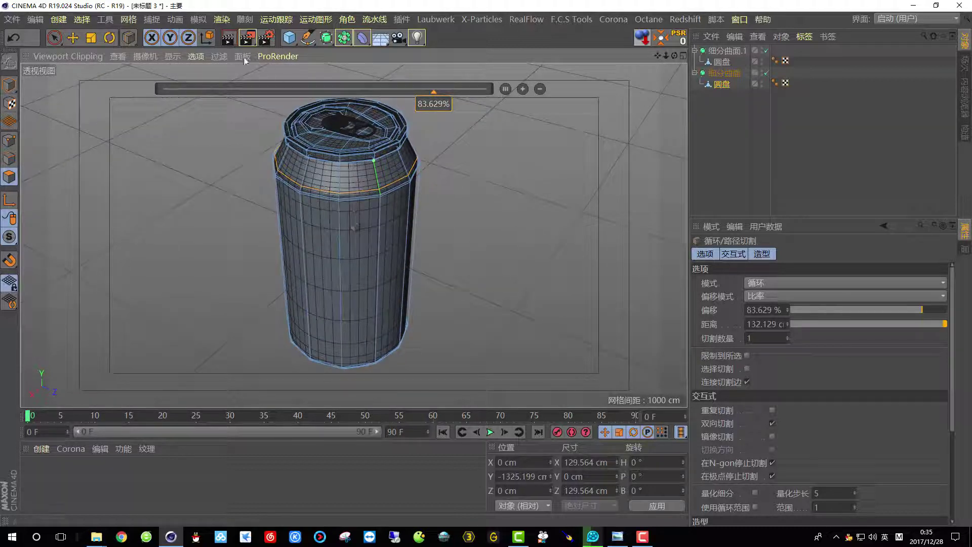
{"action": "left_click", "coordinate": [228, 44]}
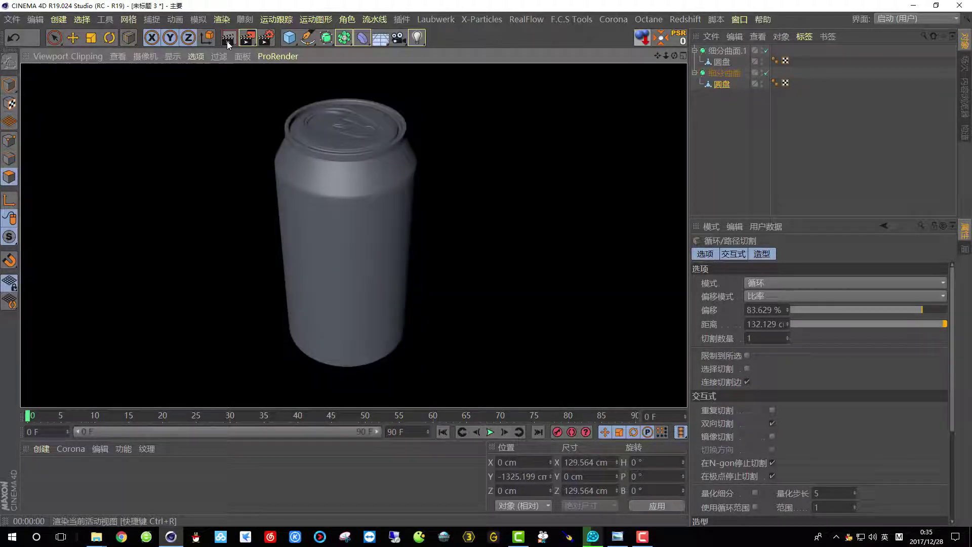
{"action": "left_click", "coordinate": [293, 150]}
Step: Save the project as Back.c4d in the C4DR19-Cola建模教程 folder inside C4DR19维吾尔语视频教程 on the Material (D:) drive
{"action": "left_click", "coordinate": [15, 20]}
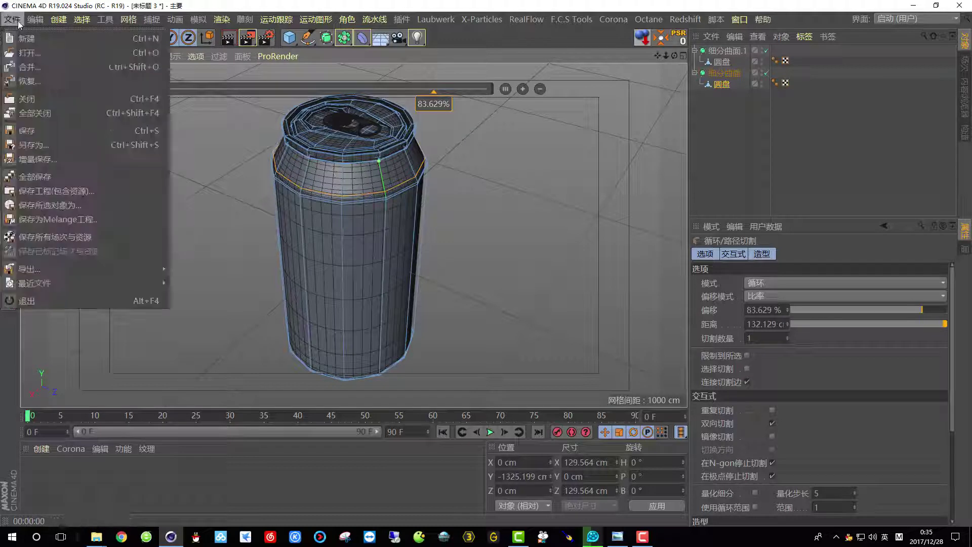
{"action": "left_click", "coordinate": [34, 145]}
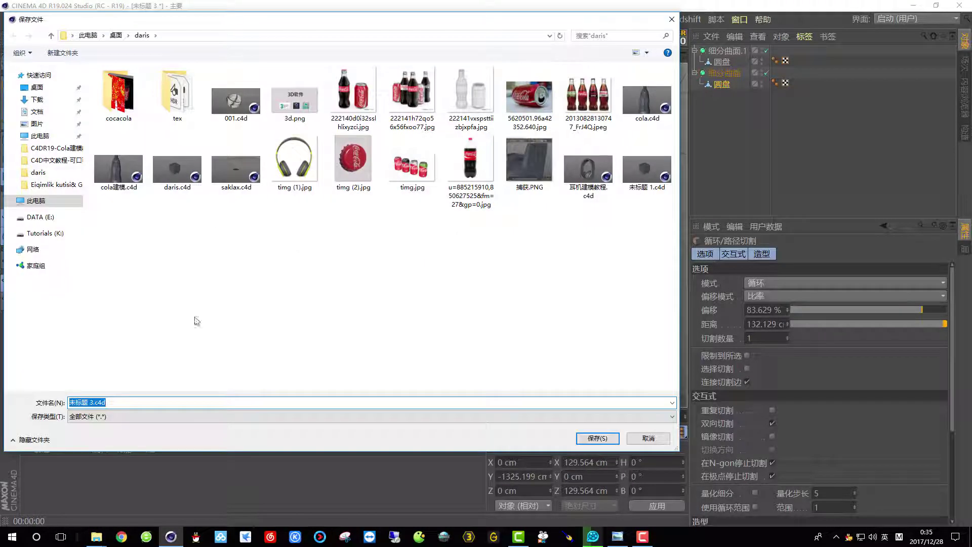
{"action": "left_click", "coordinate": [43, 234]}
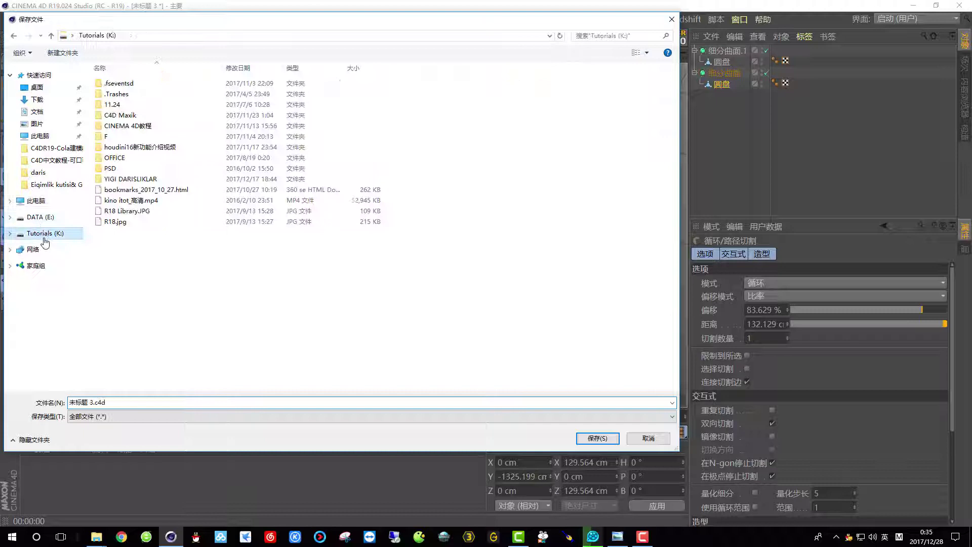
{"action": "left_click", "coordinate": [136, 147]}
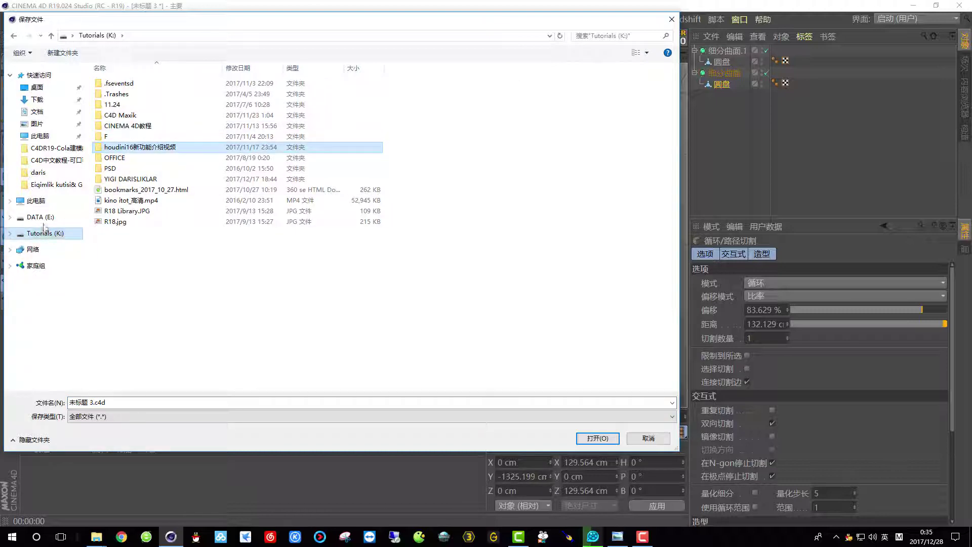
{"action": "left_click", "coordinate": [46, 204]}
{"action": "double_click", "coordinate": [399, 165]}
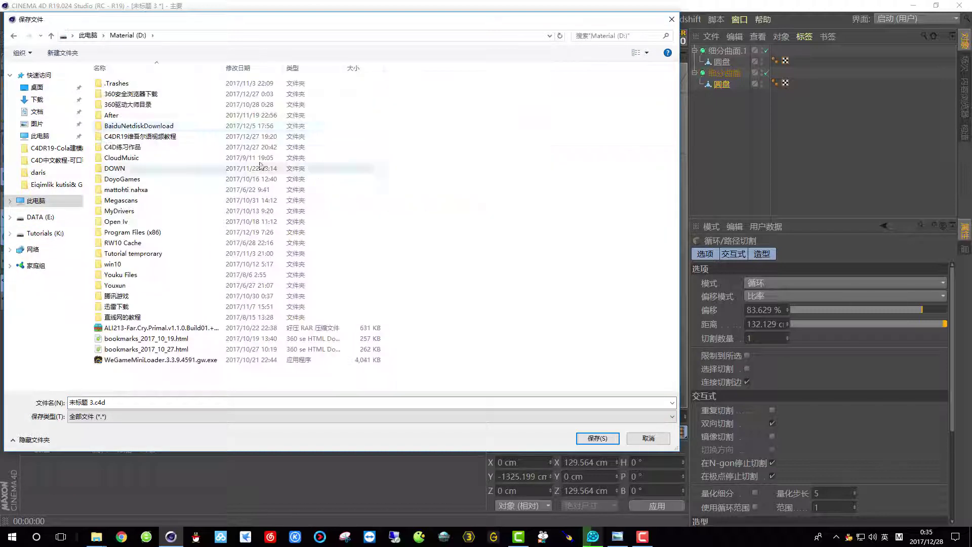
{"action": "double_click", "coordinate": [156, 136]}
{"action": "double_click", "coordinate": [132, 83]}
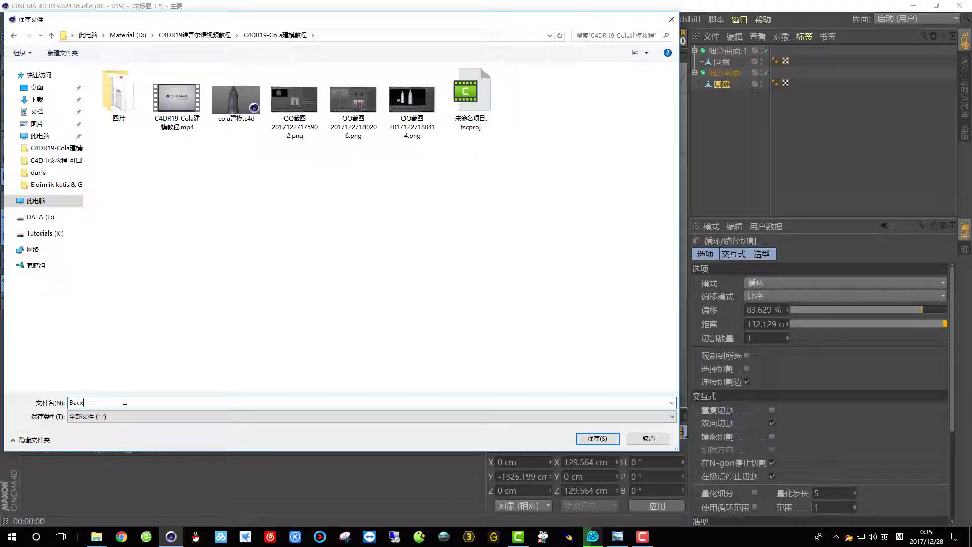
{"action": "key", "text": "Return"}
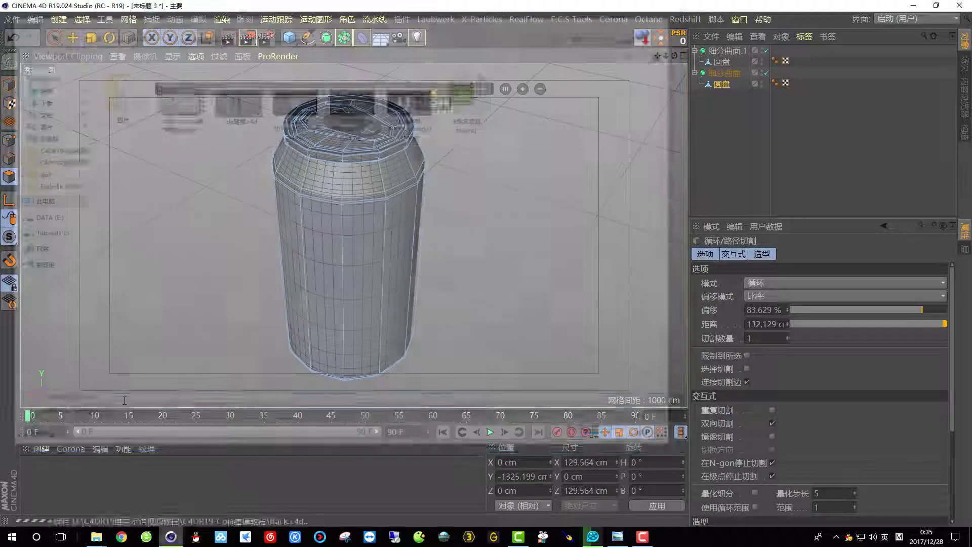